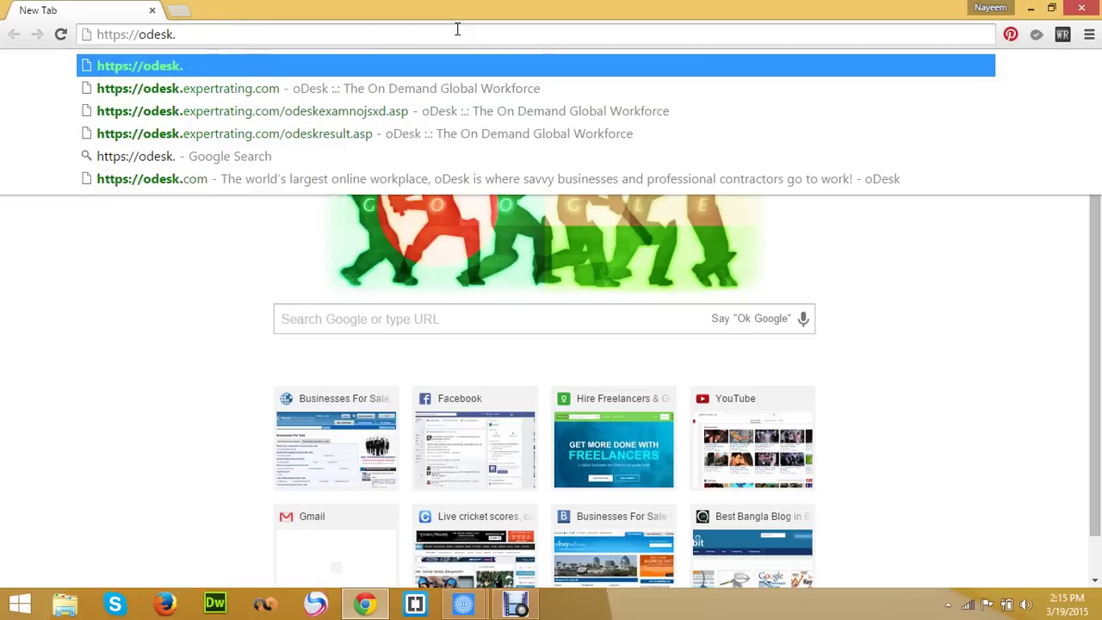
- Load odesk.com and sign in with the saved account credentials
{"action": "type", "text": "com"}
{"action": "key", "text": "Return"}
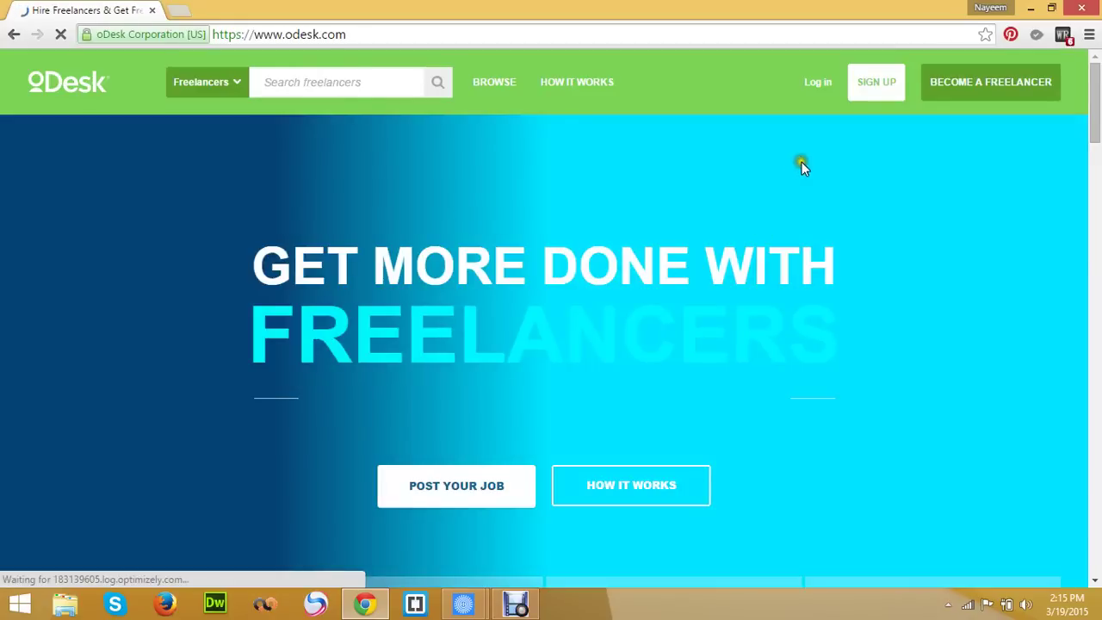
{"action": "left_click", "coordinate": [818, 82]}
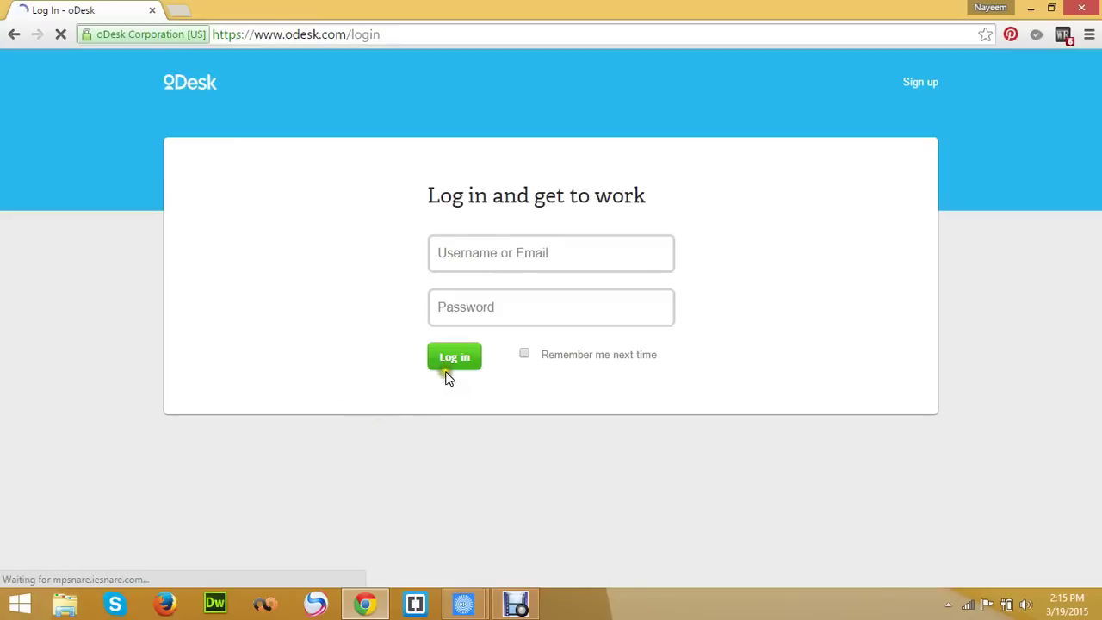
{"action": "left_click", "coordinate": [449, 366]}
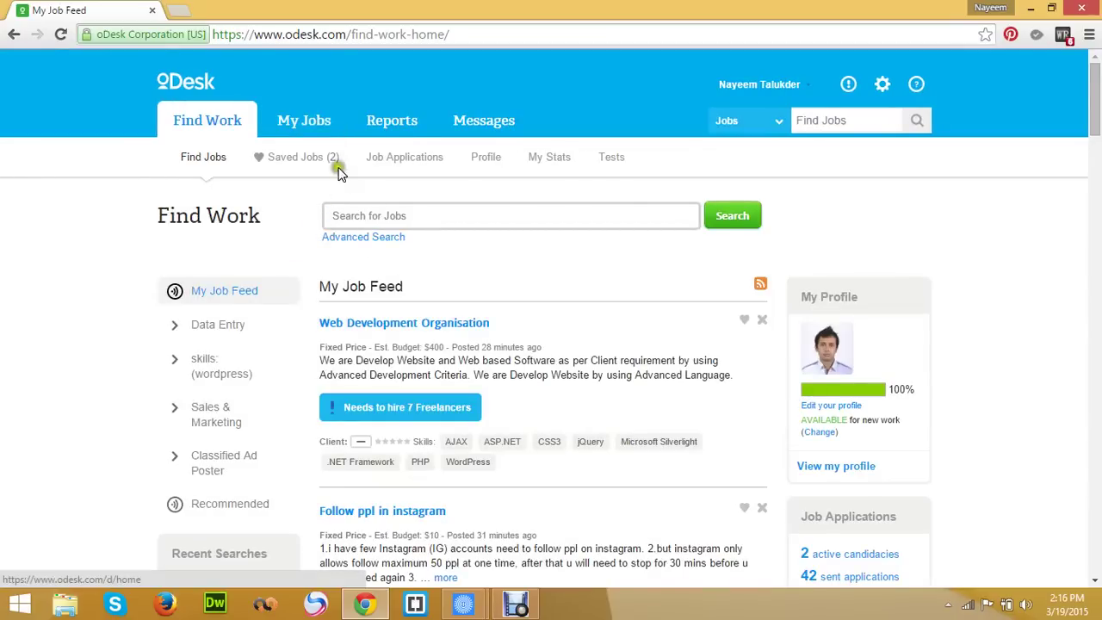
- Review the current jobs list, highlighting the hired job's title, then return to Find Work
{"action": "left_click", "coordinate": [327, 136]}
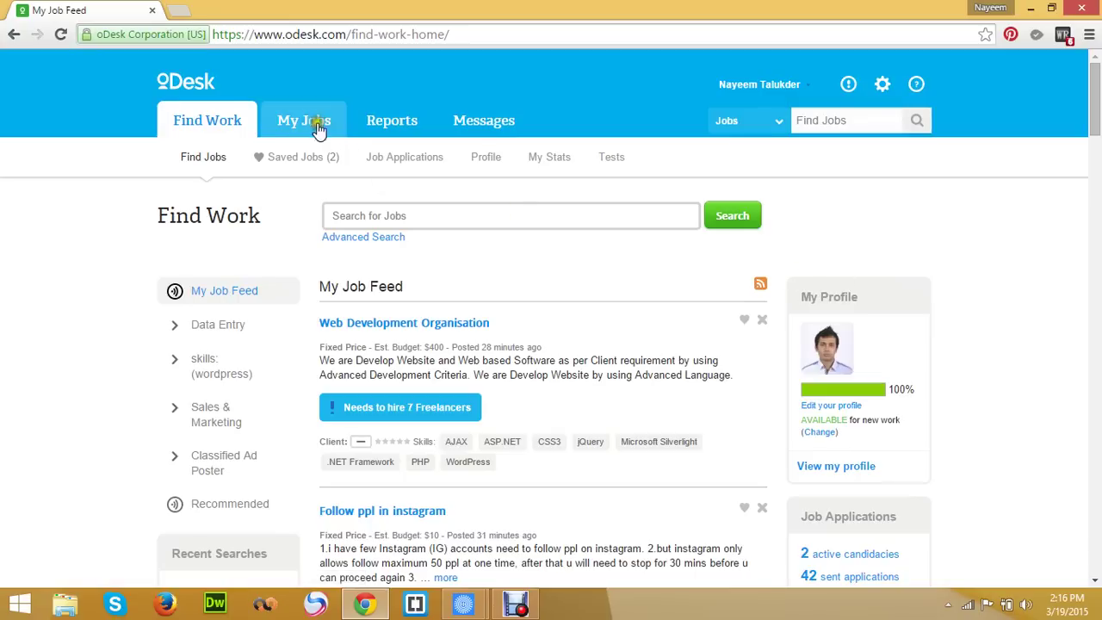
{"action": "left_click", "coordinate": [301, 138]}
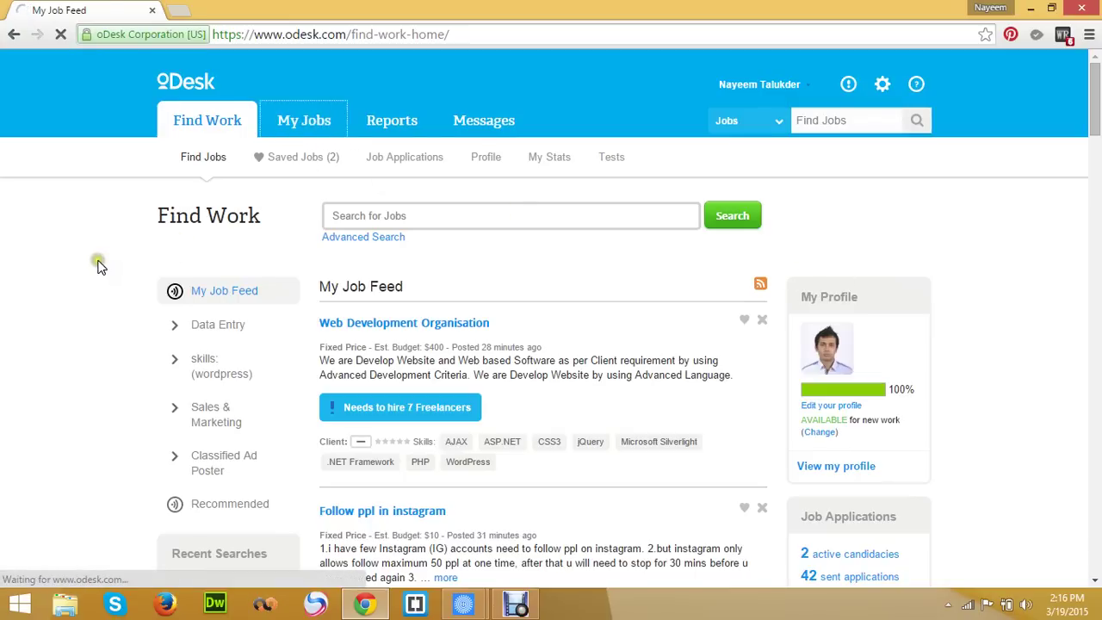
{"action": "left_click_drag", "start_coordinate": [170, 327], "coordinate": [322, 327]}
{"action": "left_click", "coordinate": [369, 327]}
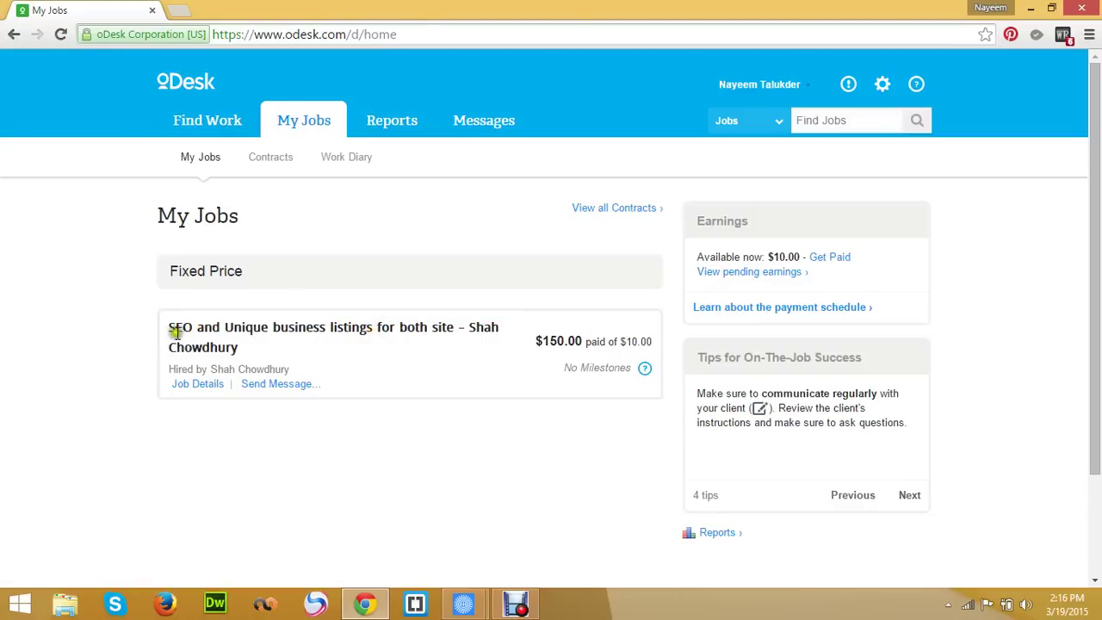
{"action": "left_click_drag", "start_coordinate": [172, 327], "coordinate": [325, 327]}
{"action": "left_click_drag", "start_coordinate": [392, 326], "coordinate": [405, 371]}
{"action": "left_click", "coordinate": [408, 367]}
{"action": "left_click", "coordinate": [207, 121]}
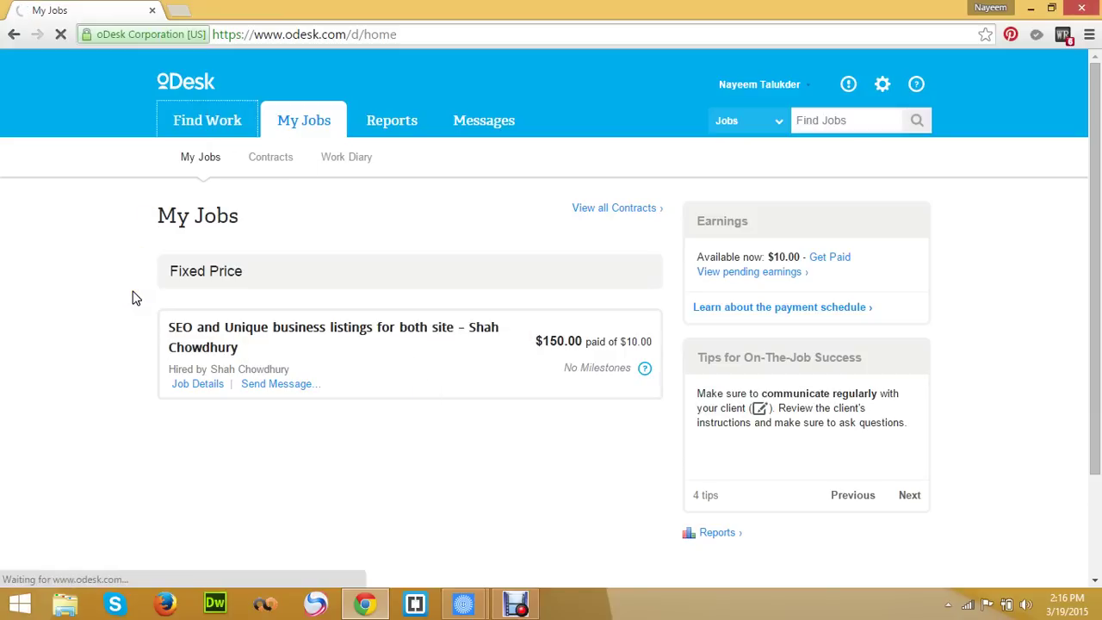
- List the jobs in the SEO category from the Find Work feed
{"action": "scroll", "coordinate": [163, 354], "scroll_direction": "down", "scroll_amount": 3}
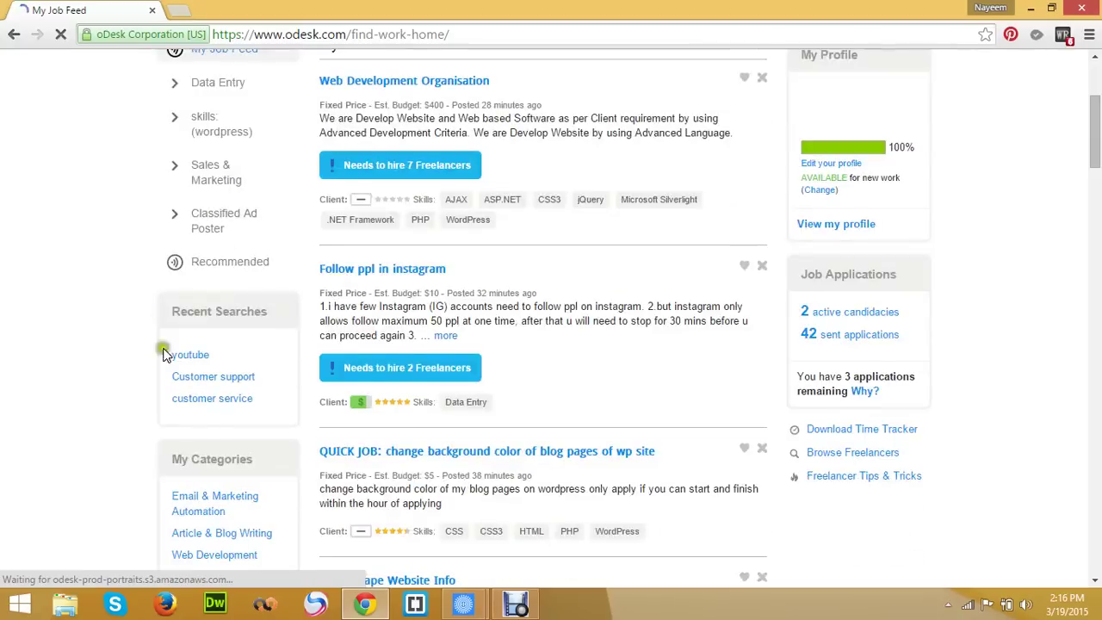
{"action": "scroll", "coordinate": [185, 404], "scroll_direction": "down", "scroll_amount": 2}
{"action": "scroll", "coordinate": [211, 439], "scroll_direction": "down", "scroll_amount": 2}
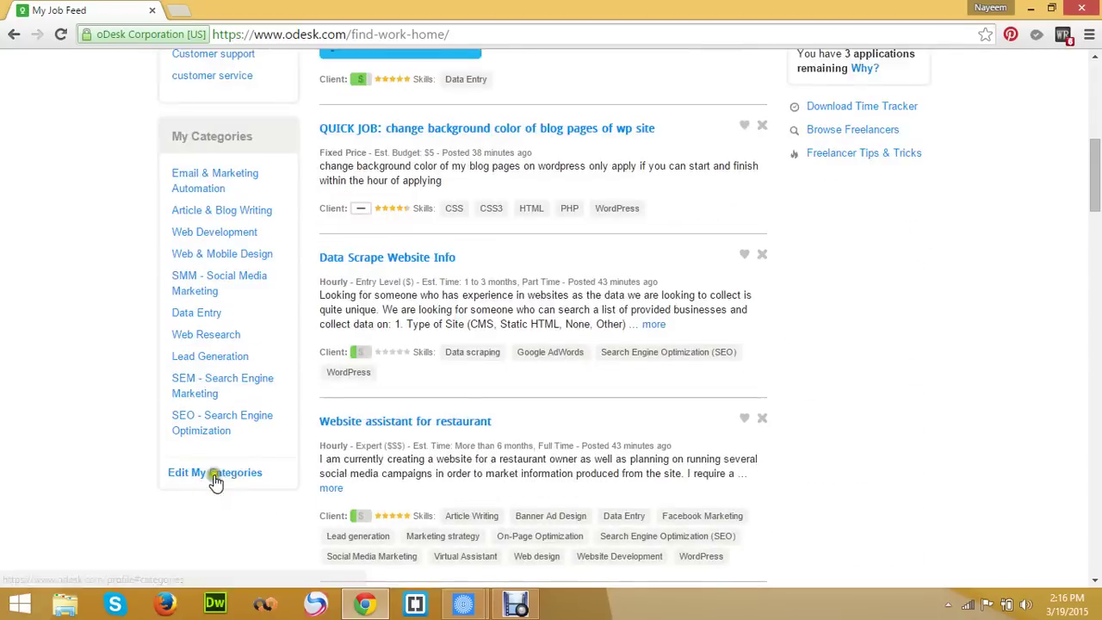
{"action": "left_click", "coordinate": [179, 432]}
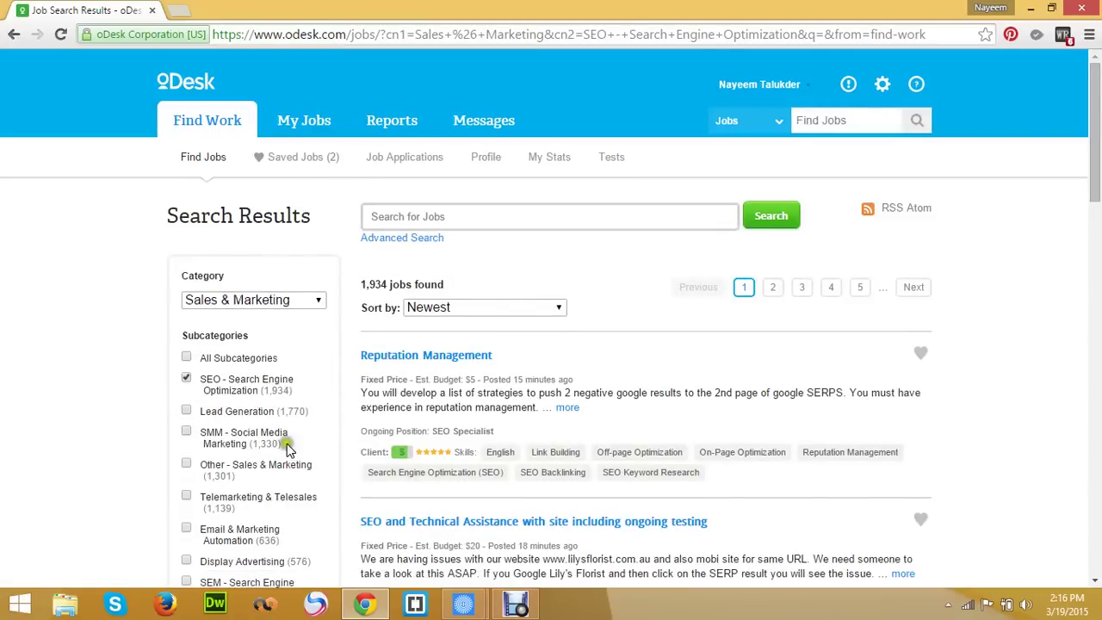
- Open the Long Term SEO Specialist and Reputation Management jobs in new tabs
{"action": "scroll", "coordinate": [757, 525], "scroll_direction": "down", "scroll_amount": 2}
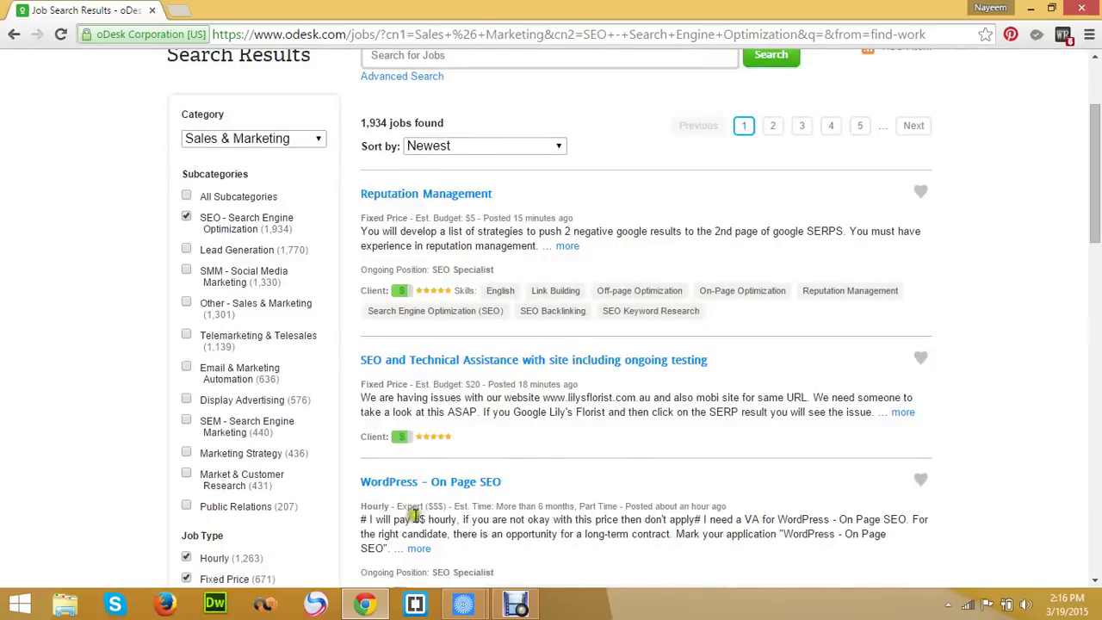
{"action": "scroll", "coordinate": [415, 514], "scroll_direction": "up", "scroll_amount": 2}
{"action": "scroll", "coordinate": [418, 517], "scroll_direction": "down", "scroll_amount": 3}
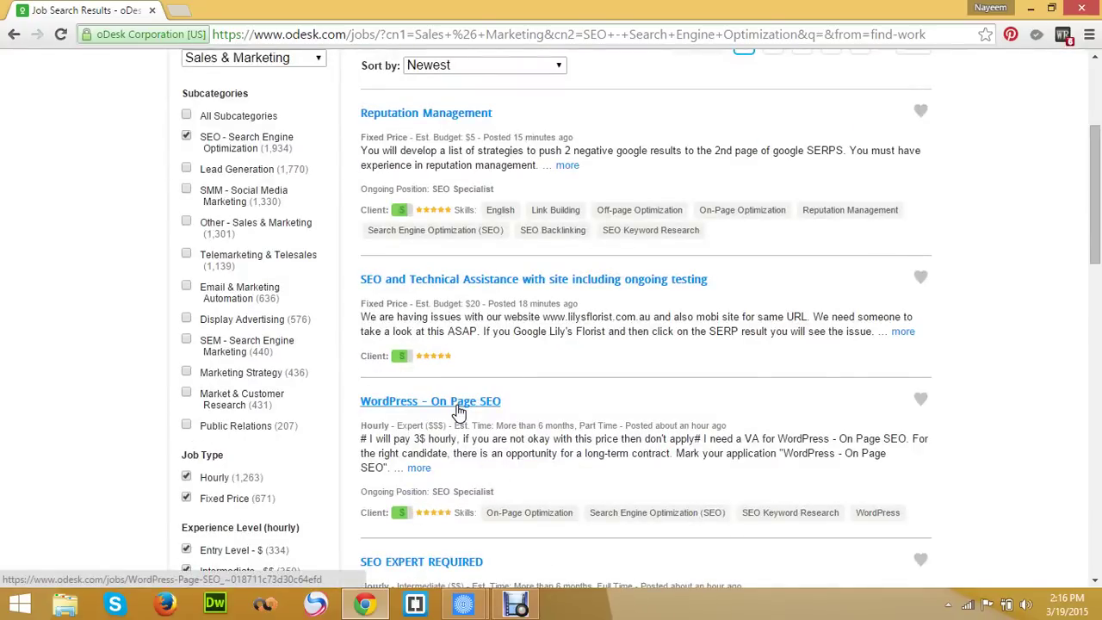
{"action": "scroll", "coordinate": [459, 412], "scroll_direction": "down", "scroll_amount": 2}
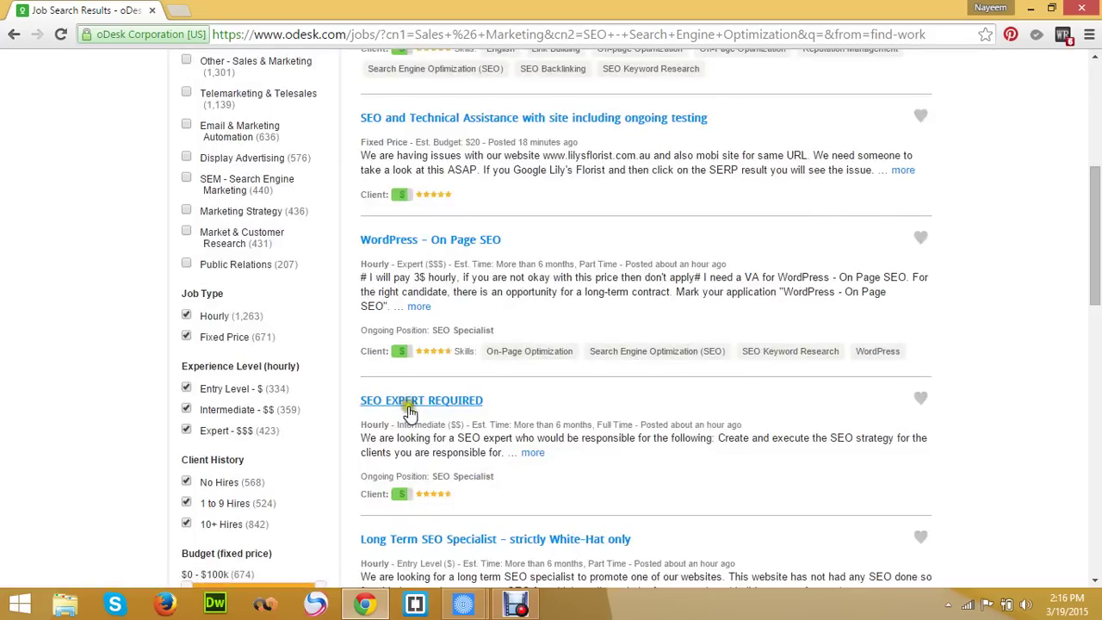
{"action": "scroll", "coordinate": [410, 411], "scroll_direction": "down", "scroll_amount": 2}
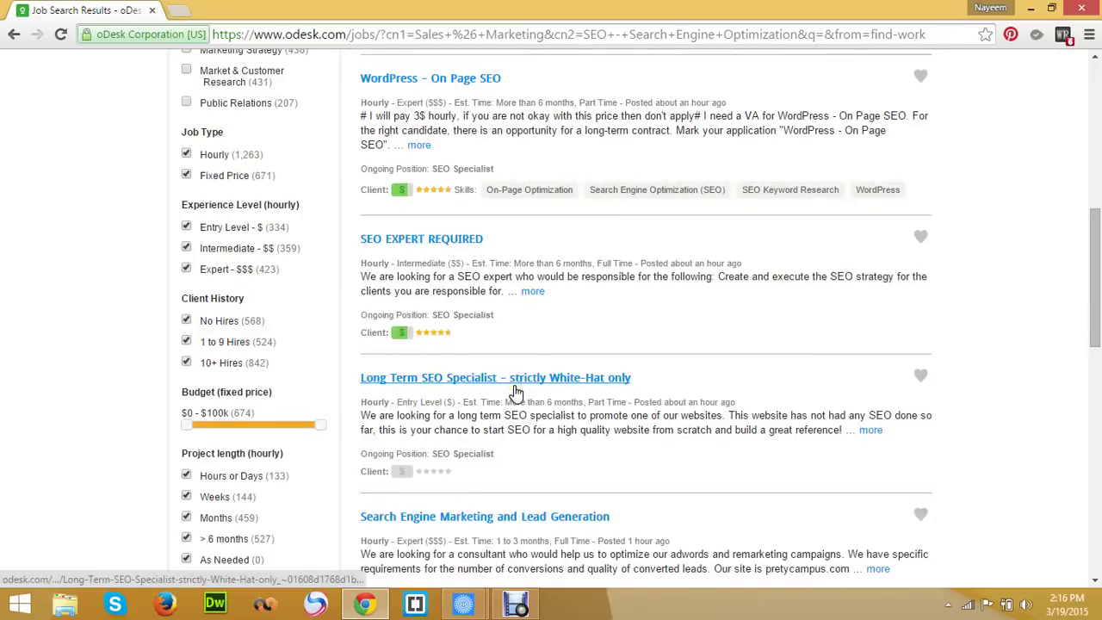
{"action": "left_click", "coordinate": [623, 378]}
{"action": "middle_click", "coordinate": [528, 382]}
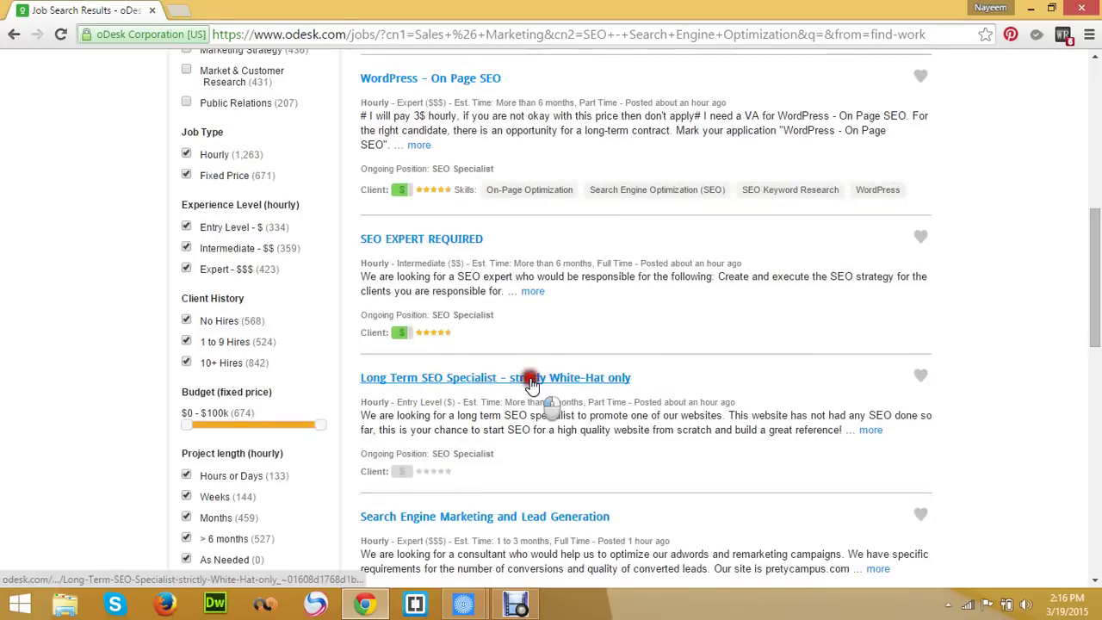
{"action": "scroll", "coordinate": [512, 413], "scroll_direction": "up", "scroll_amount": 2}
{"action": "scroll", "coordinate": [494, 412], "scroll_direction": "up", "scroll_amount": 4}
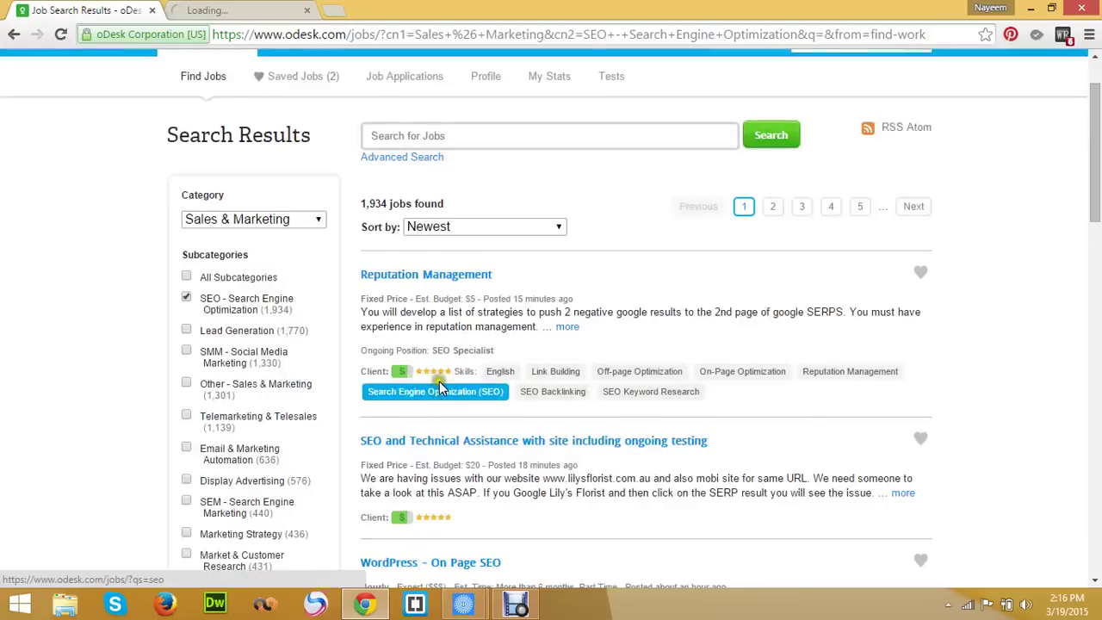
{"action": "middle_click", "coordinate": [421, 279]}
{"action": "left_click", "coordinate": [249, 10]}
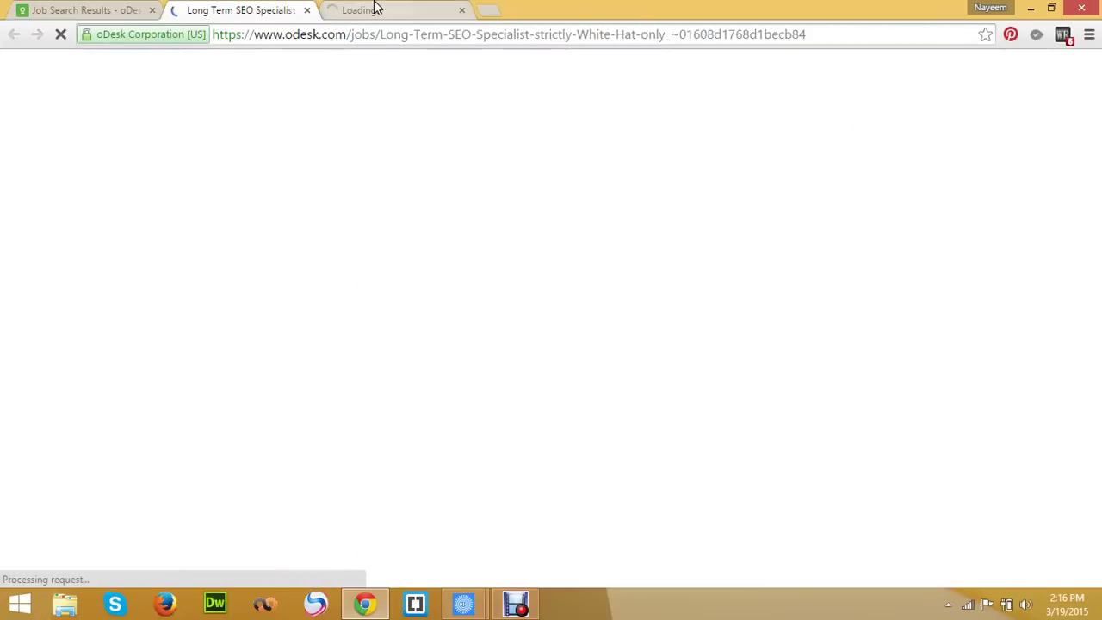
- Switch between the job tabs and settle on the Long Term SEO Specialist post
{"action": "left_click", "coordinate": [369, 9]}
{"action": "left_click", "coordinate": [261, 9]}
{"action": "left_click", "coordinate": [138, 10]}
{"action": "left_click", "coordinate": [224, 10]}
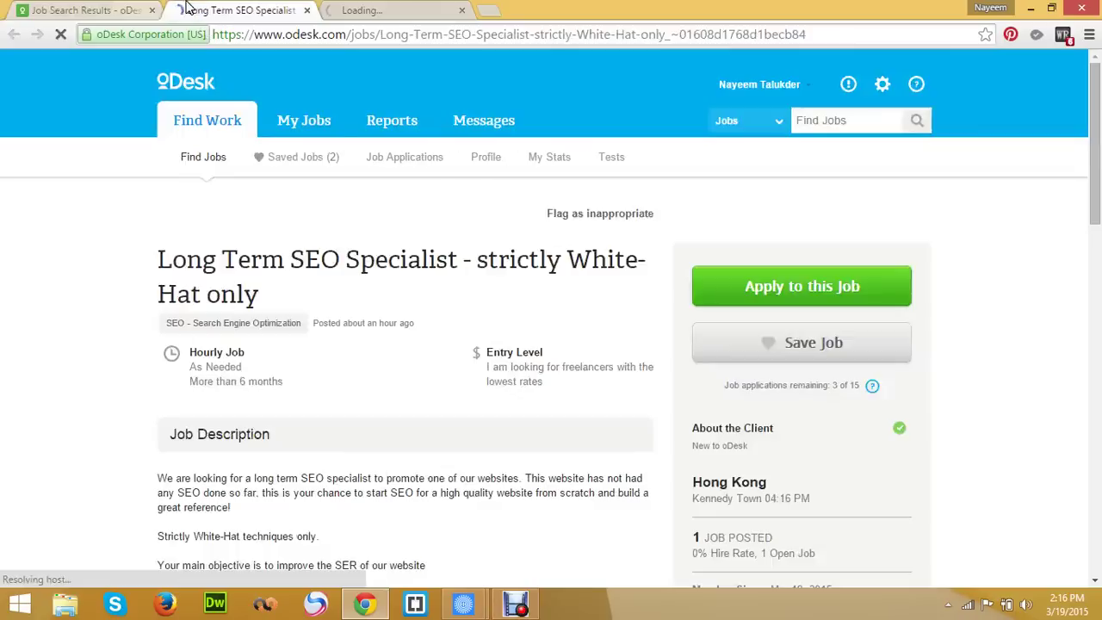
{"action": "scroll", "coordinate": [280, 371], "scroll_direction": "down", "scroll_amount": 4}
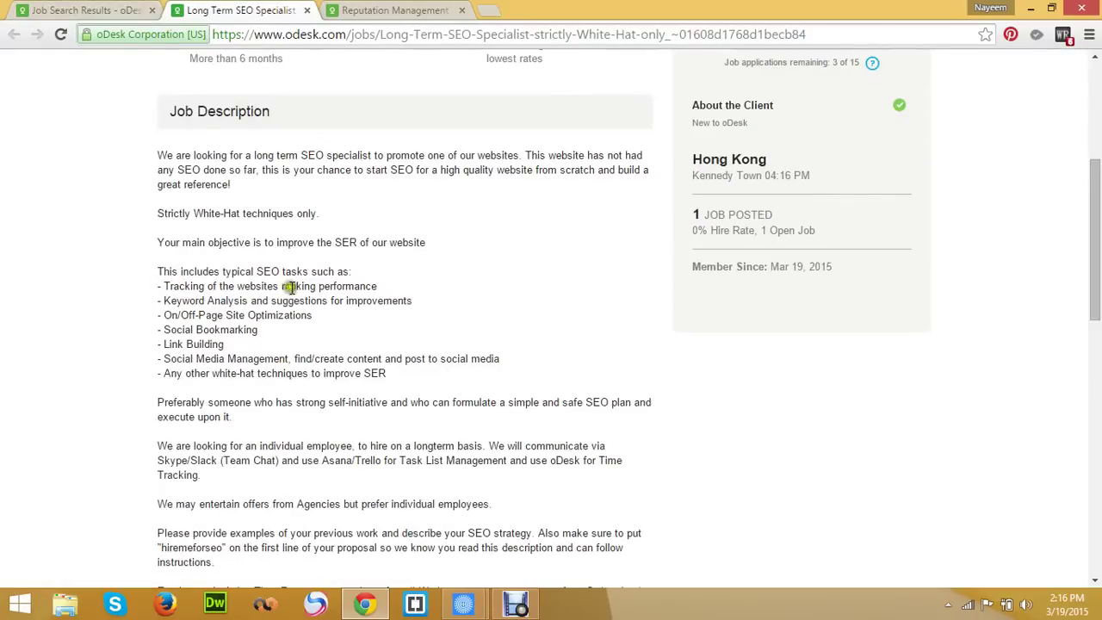
- Highlight the listed tasks: ranking tracking, Analysis, On/Off-Page Optimizations, Social Bookmarking, Link Building
{"action": "left_click_drag", "start_coordinate": [226, 271], "coordinate": [325, 273]}
{"action": "left_click", "coordinate": [507, 270]}
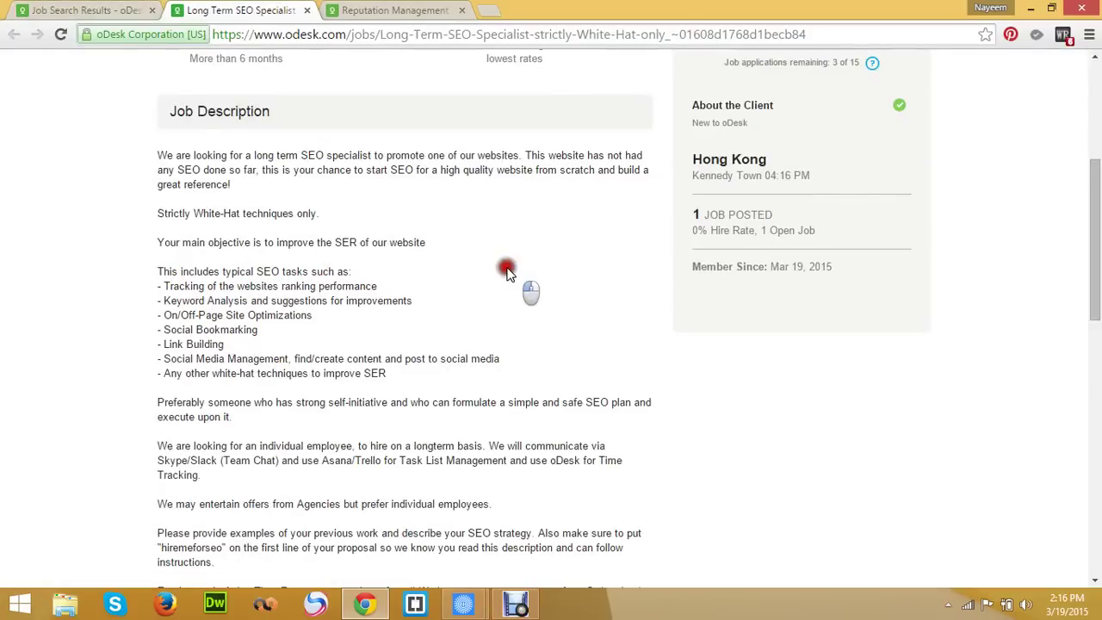
{"action": "triple_click", "coordinate": [323, 271]}
{"action": "left_click", "coordinate": [413, 289]}
{"action": "left_click_drag", "start_coordinate": [158, 285], "coordinate": [361, 288]}
{"action": "left_click", "coordinate": [221, 313]}
{"action": "double_click", "coordinate": [227, 300]}
{"action": "left_click", "coordinate": [465, 300]}
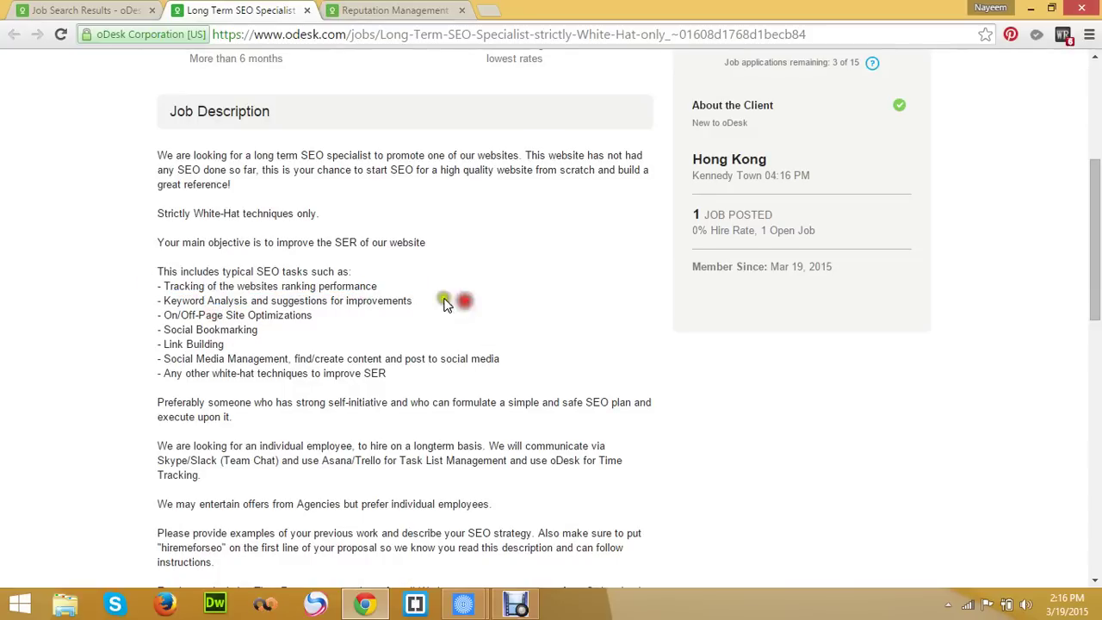
{"action": "left_click_drag", "start_coordinate": [145, 314], "coordinate": [352, 315]}
{"action": "left_click", "coordinate": [381, 330]}
{"action": "left_click_drag", "start_coordinate": [155, 329], "coordinate": [361, 342]}
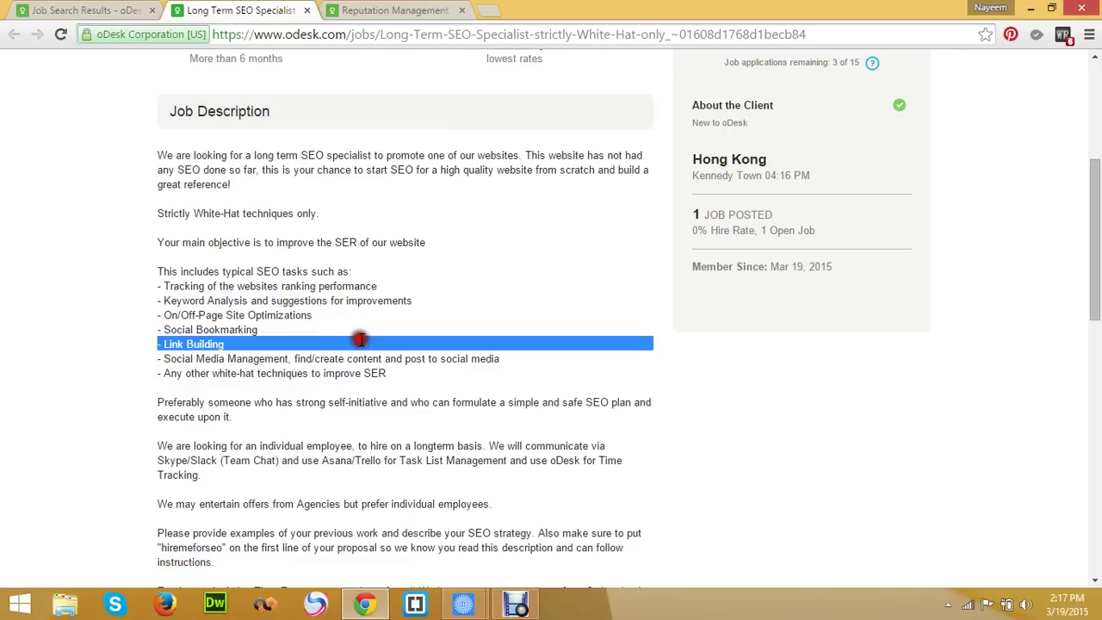
{"action": "left_click", "coordinate": [248, 361]}
{"action": "triple_click", "coordinate": [248, 361]}
{"action": "left_click", "coordinate": [329, 363]}
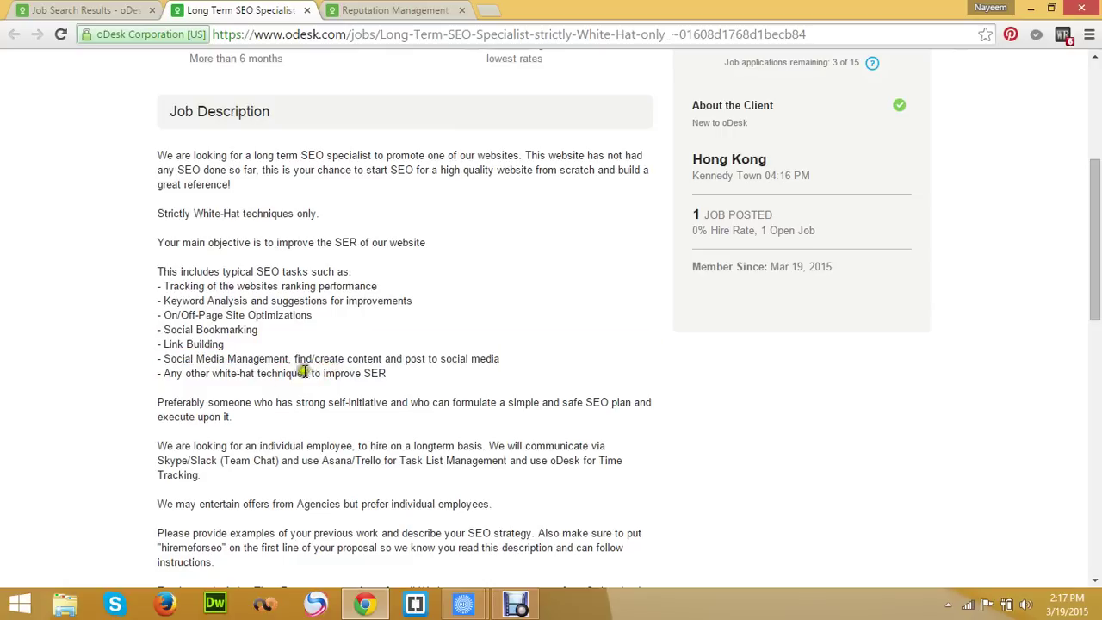
- Highlight the Social Media Management task and the other white-hat techniques task
{"action": "left_click_drag", "start_coordinate": [298, 361], "coordinate": [524, 362]}
{"action": "left_click", "coordinate": [541, 373]}
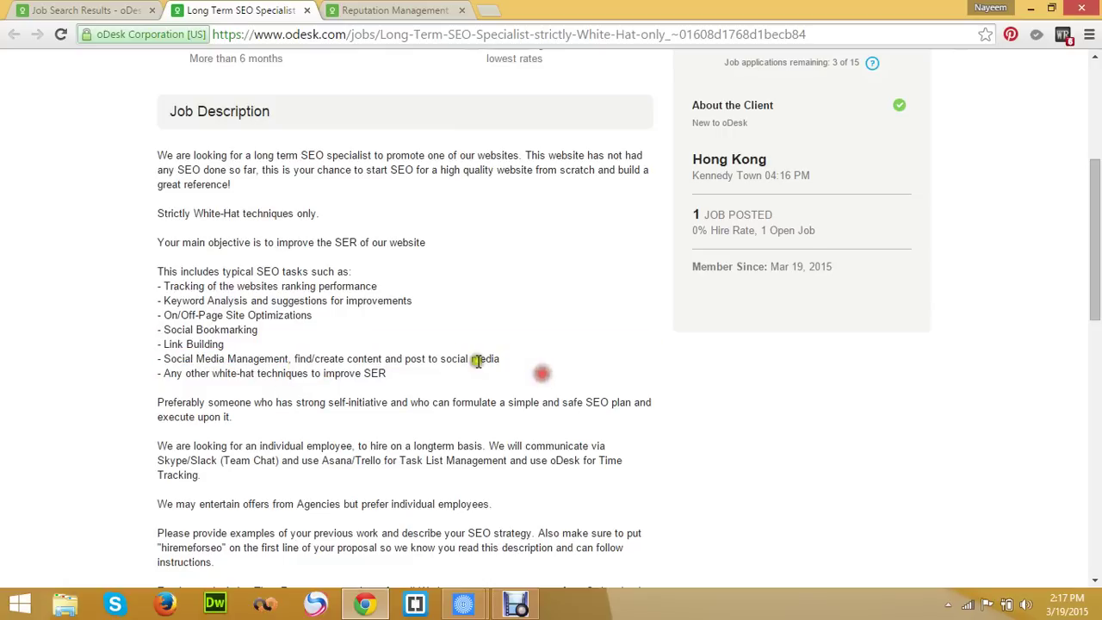
{"action": "triple_click", "coordinate": [478, 361]}
{"action": "left_click", "coordinate": [415, 375]}
{"action": "double_click", "coordinate": [453, 358]}
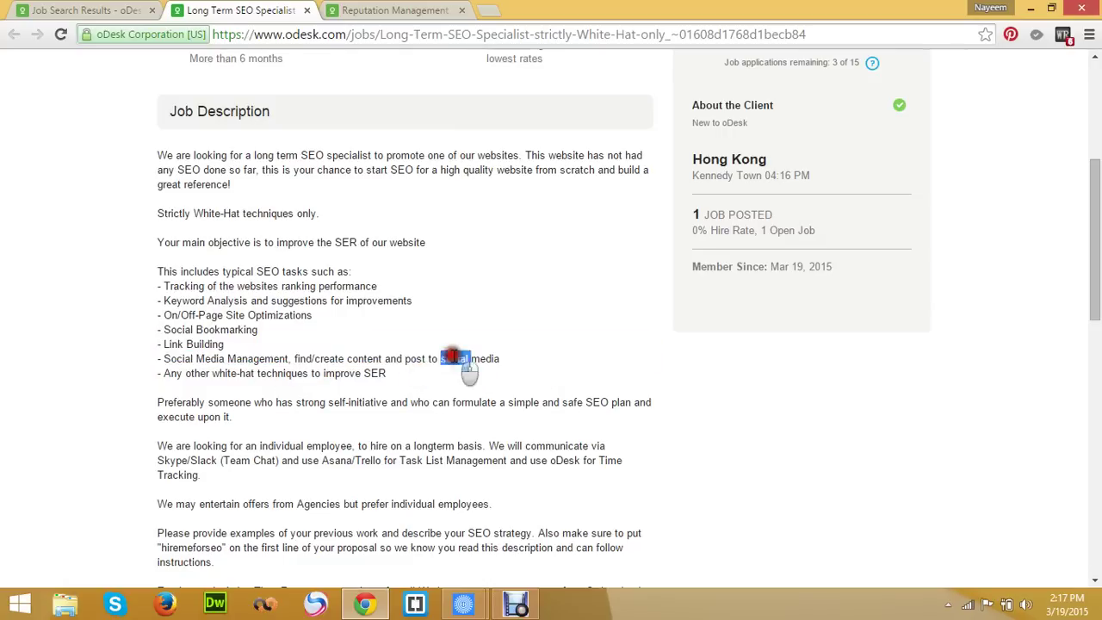
{"action": "triple_click", "coordinate": [452, 358]}
{"action": "left_click", "coordinate": [195, 376]}
{"action": "left_click_drag", "start_coordinate": [158, 372], "coordinate": [414, 372]}
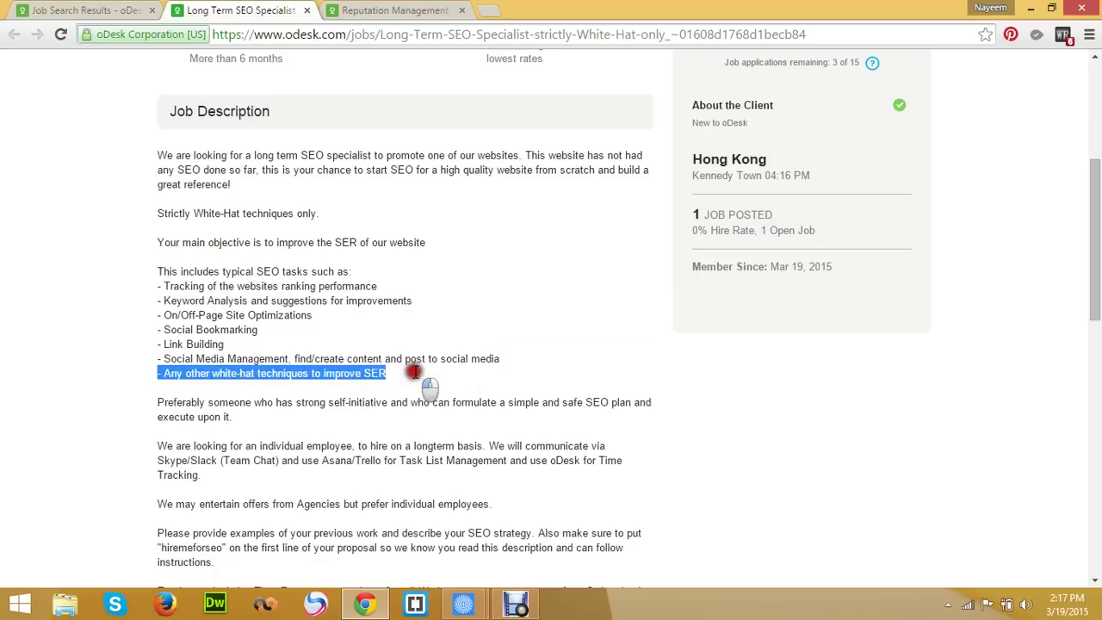
{"action": "scroll", "coordinate": [363, 348], "scroll_direction": "down", "scroll_amount": 1}
{"action": "left_click_drag", "start_coordinate": [384, 291], "coordinate": [386, 293]}
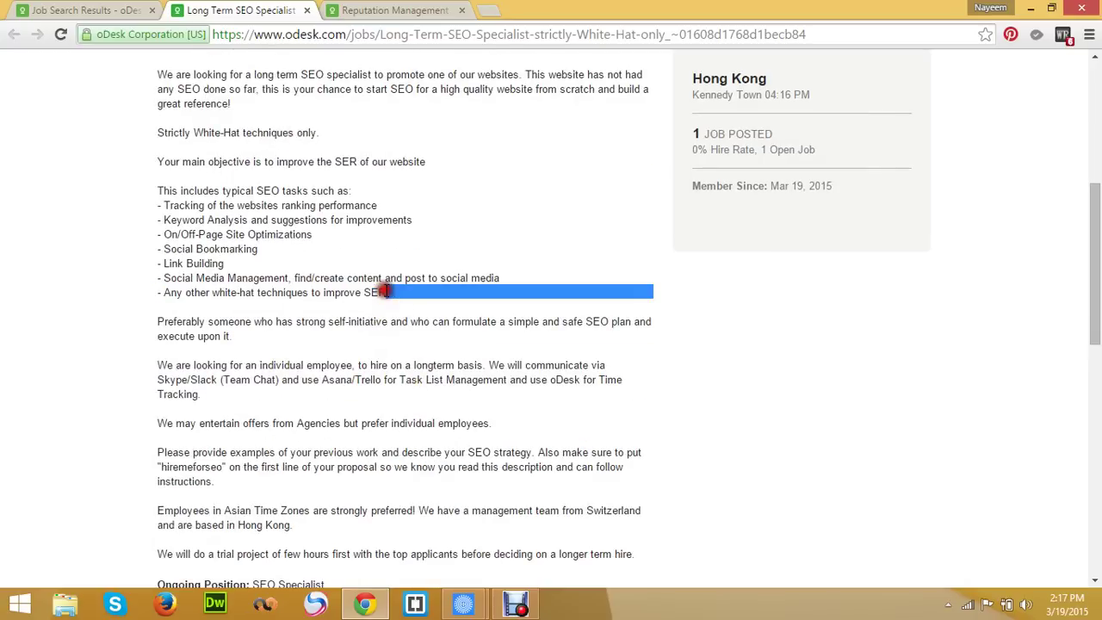
- Highlight the preferred qualifications and the question about previous SEO work
{"action": "scroll", "coordinate": [400, 402], "scroll_direction": "down", "scroll_amount": 4}
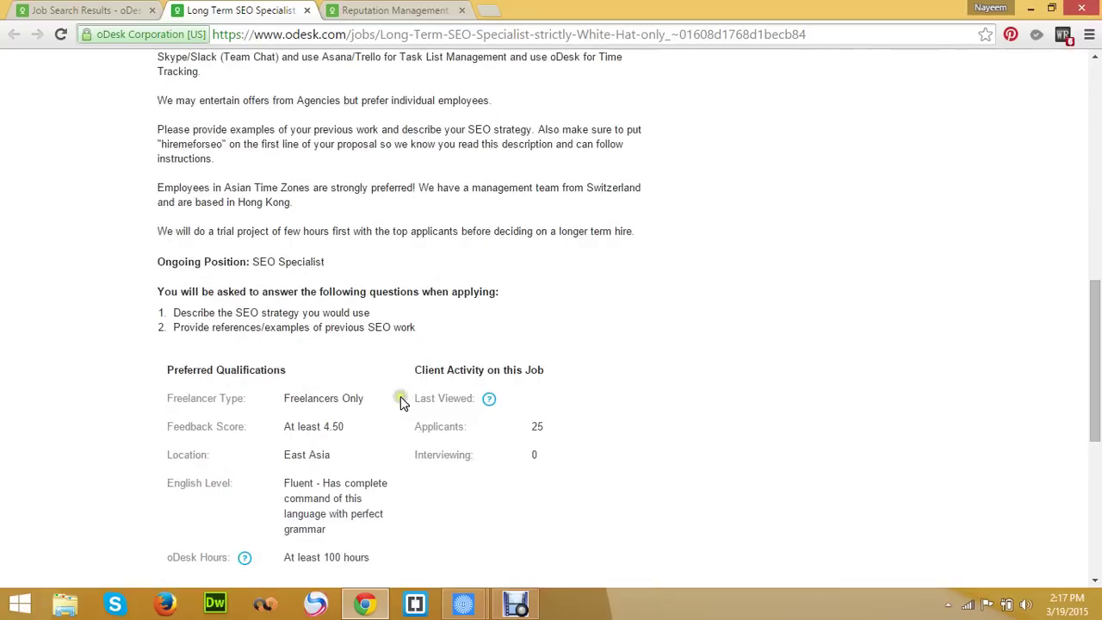
{"action": "scroll", "coordinate": [401, 401], "scroll_direction": "down", "scroll_amount": 1}
{"action": "left_click_drag", "start_coordinate": [293, 308], "coordinate": [387, 411]}
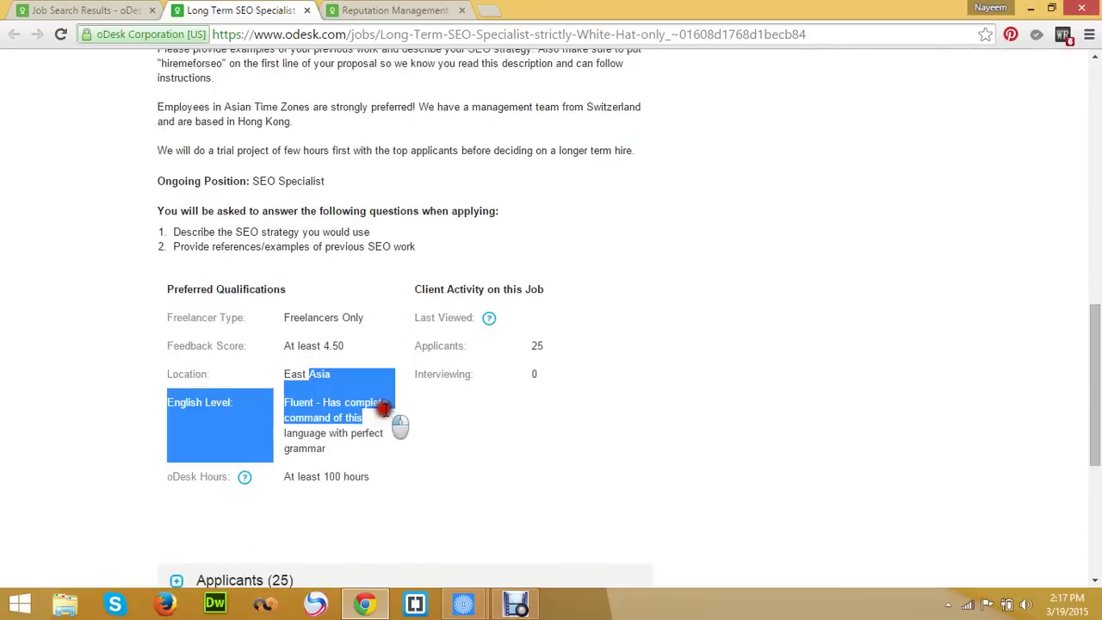
{"action": "left_click_drag", "start_coordinate": [352, 477], "coordinate": [356, 477]}
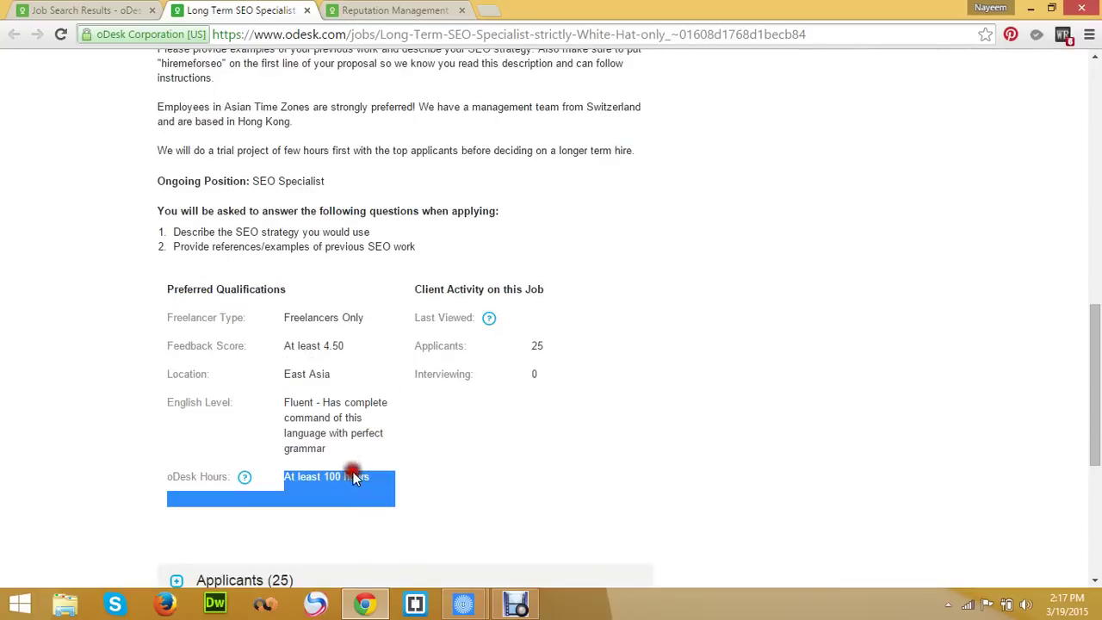
{"action": "triple_click", "coordinate": [348, 246]}
- Highlight the job title and first description paragraph, then close the SEO Specialist tab
{"action": "scroll", "coordinate": [531, 333], "scroll_direction": "up", "scroll_amount": 4}
{"action": "scroll", "coordinate": [531, 333], "scroll_direction": "up", "scroll_amount": 4}
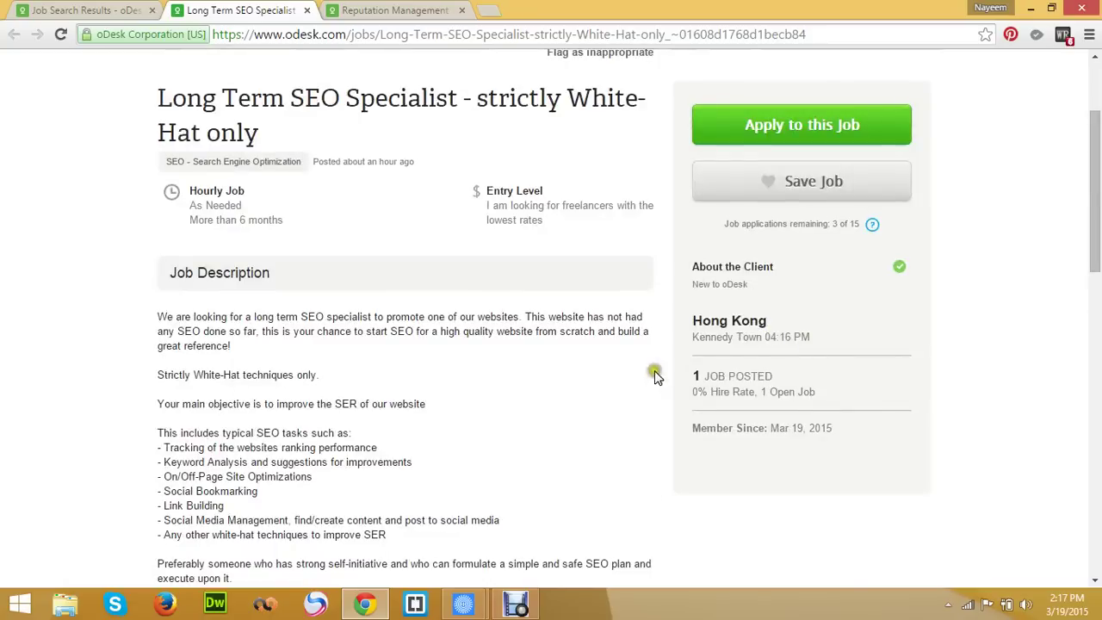
{"action": "triple_click", "coordinate": [498, 200]}
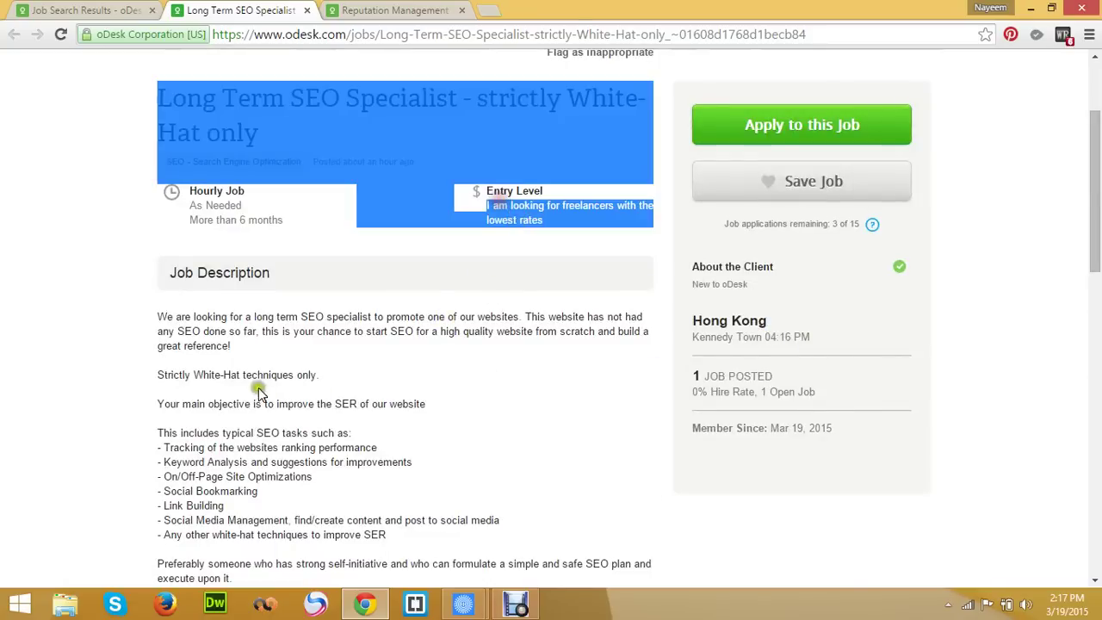
{"action": "left_click", "coordinate": [249, 335]}
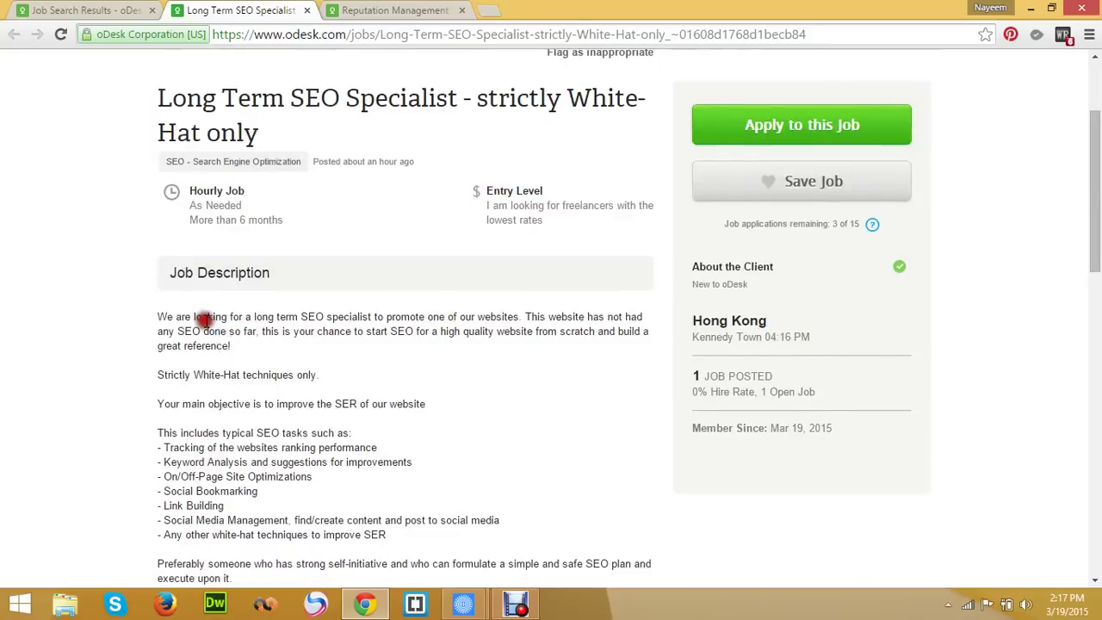
{"action": "triple_click", "coordinate": [209, 319]}
{"action": "left_click", "coordinate": [284, 435]}
{"action": "left_click", "coordinate": [312, 10]}
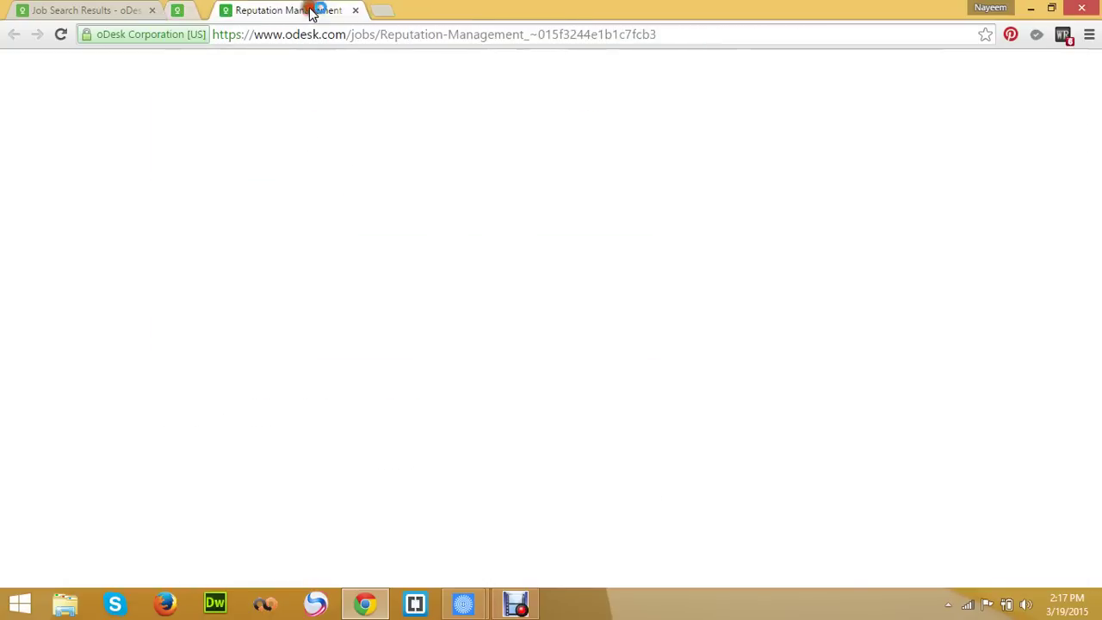
- Close the Reputation Management tab, highlight the 1,934 jobs count, and swap search results for a new tab
{"action": "left_click", "coordinate": [312, 10]}
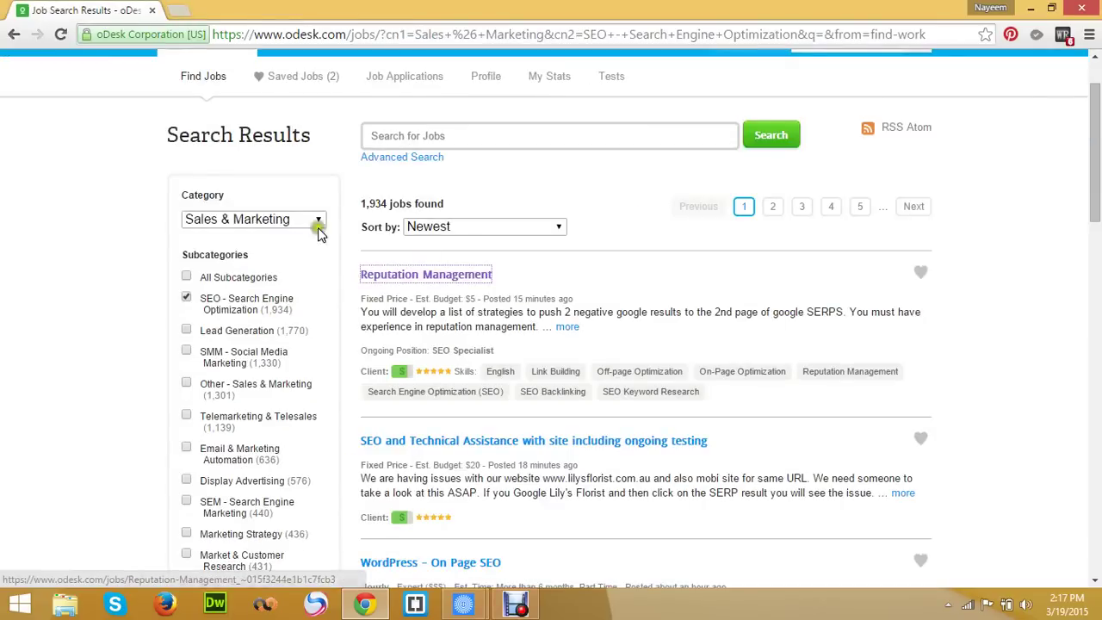
{"action": "left_click", "coordinate": [368, 204]}
{"action": "double_click", "coordinate": [369, 204]}
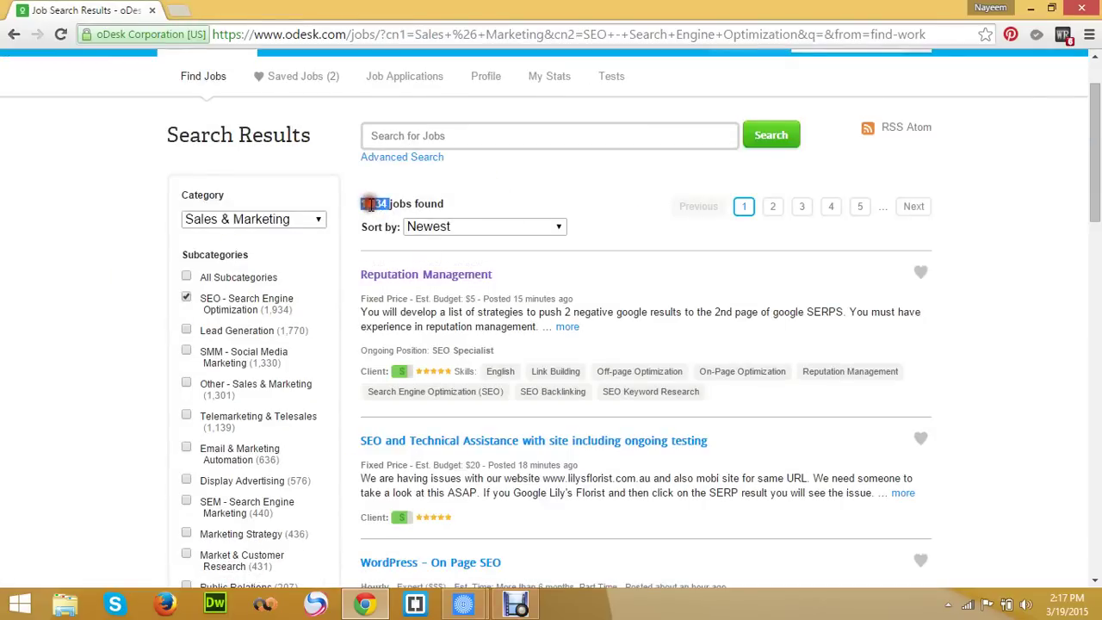
{"action": "scroll", "coordinate": [405, 457], "scroll_direction": "down", "scroll_amount": 6}
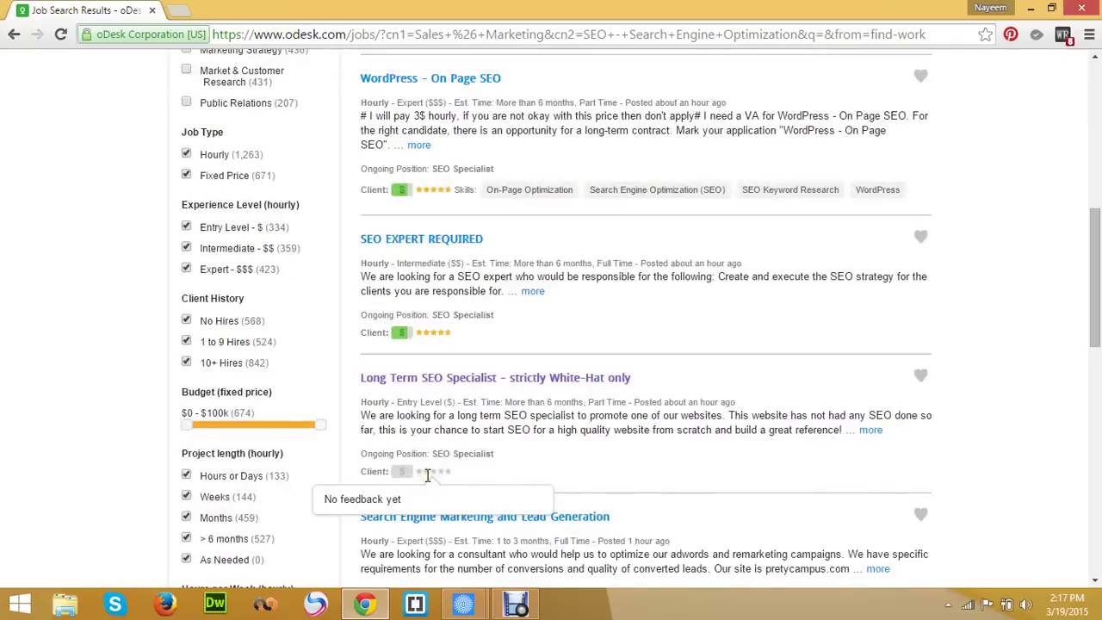
{"action": "scroll", "coordinate": [333, 499], "scroll_direction": "up", "scroll_amount": 6}
{"action": "left_click", "coordinate": [179, 9]}
{"action": "left_click", "coordinate": [153, 11]}
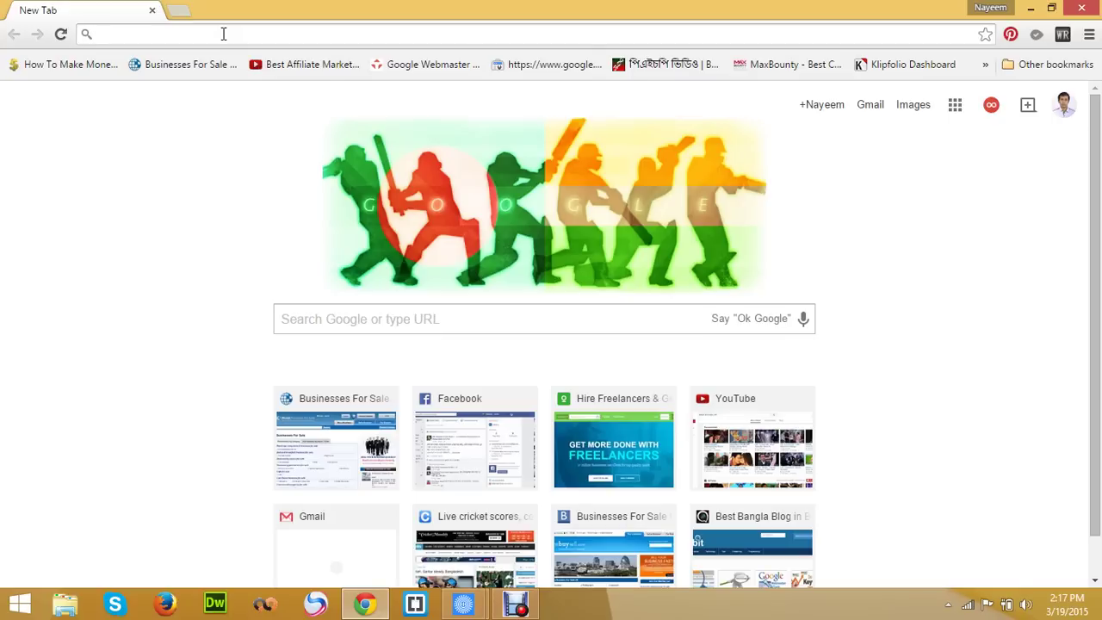
- Search 'google keyword tool', open Keyword Planner and sign in to AdWords, then add a blank tab
{"action": "type", "text": "google "}
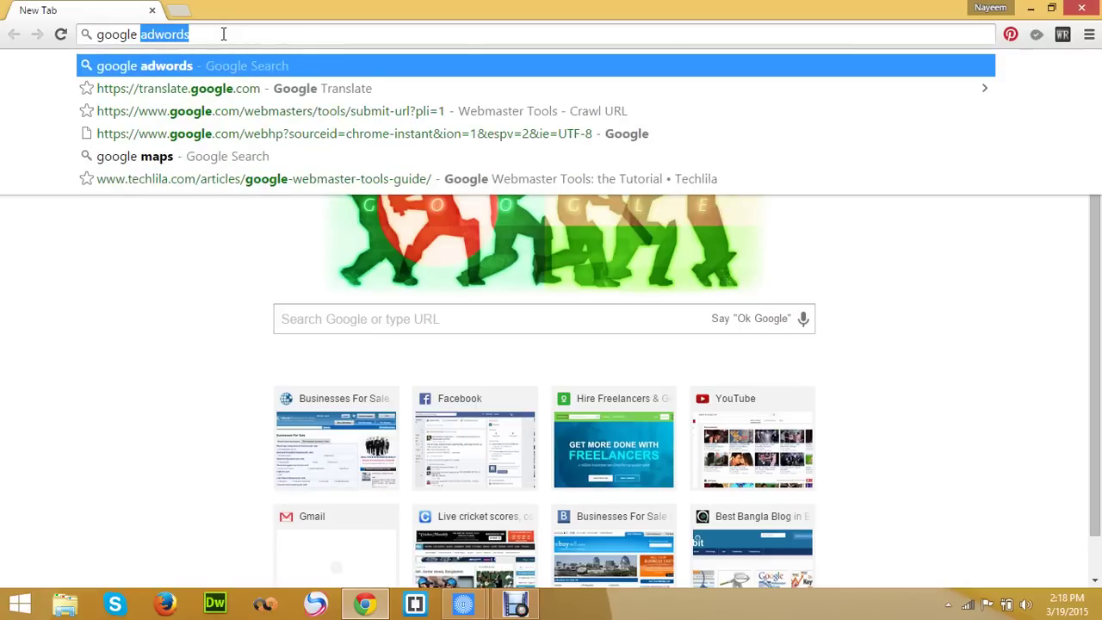
{"action": "type", "text": "ky"}
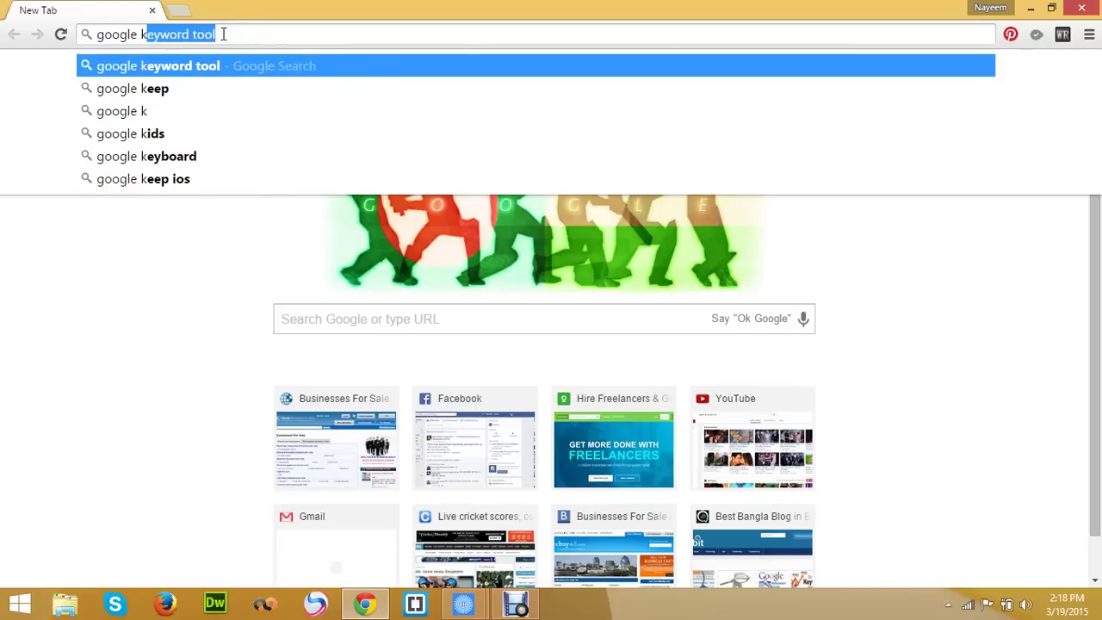
{"action": "key", "text": "Down"}
{"action": "key", "text": "Down"}
{"action": "key", "text": "Down"}
{"action": "key", "text": "Down"}
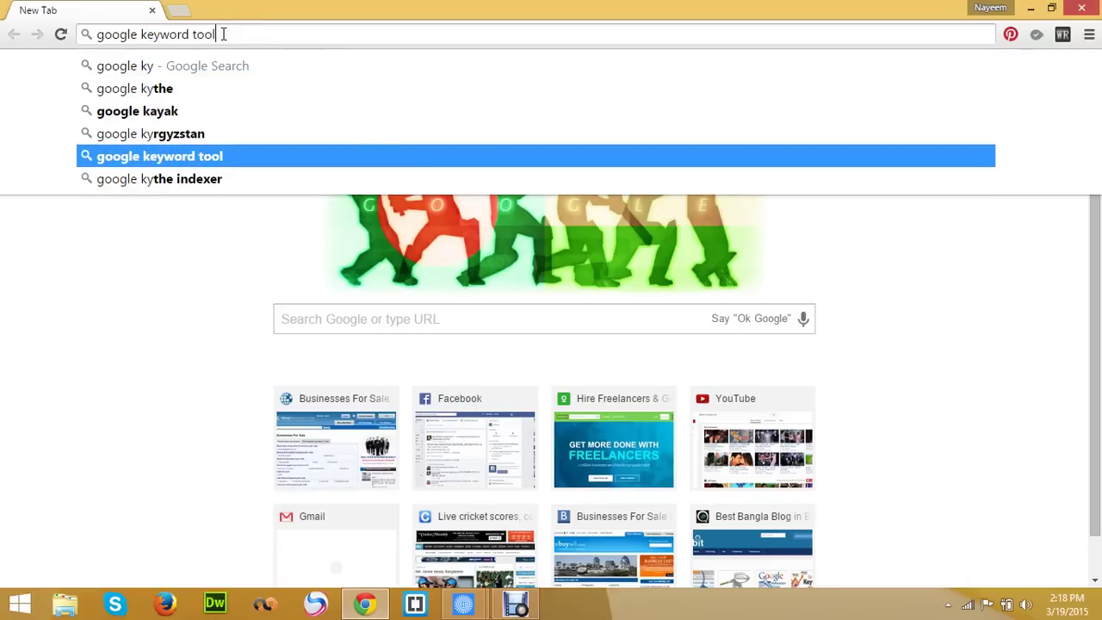
{"action": "key", "text": "Return"}
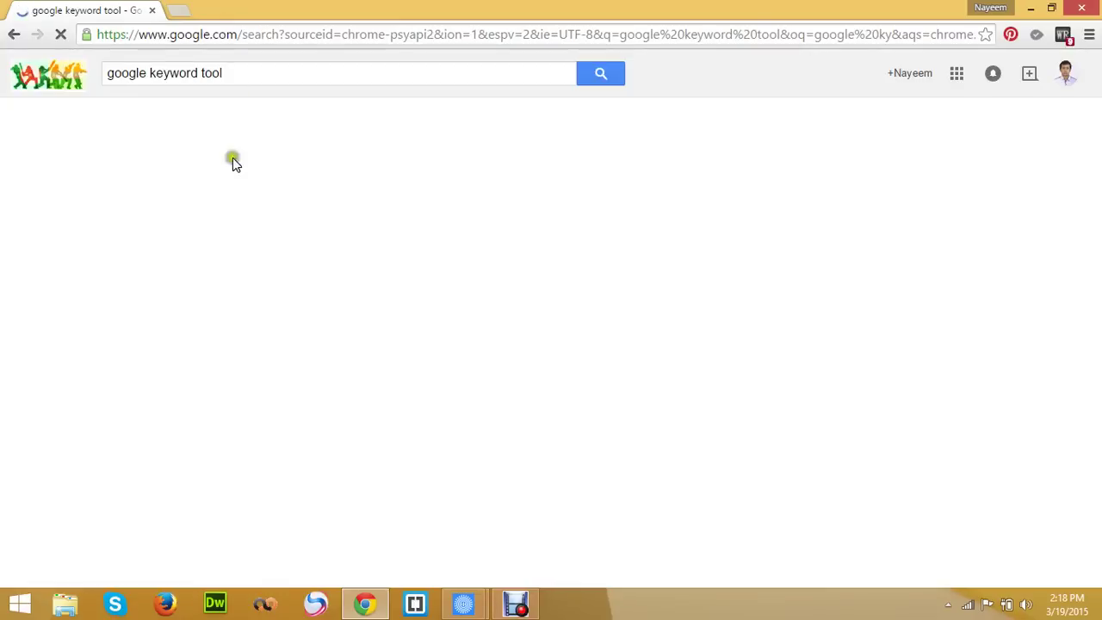
{"action": "left_click", "coordinate": [191, 260]}
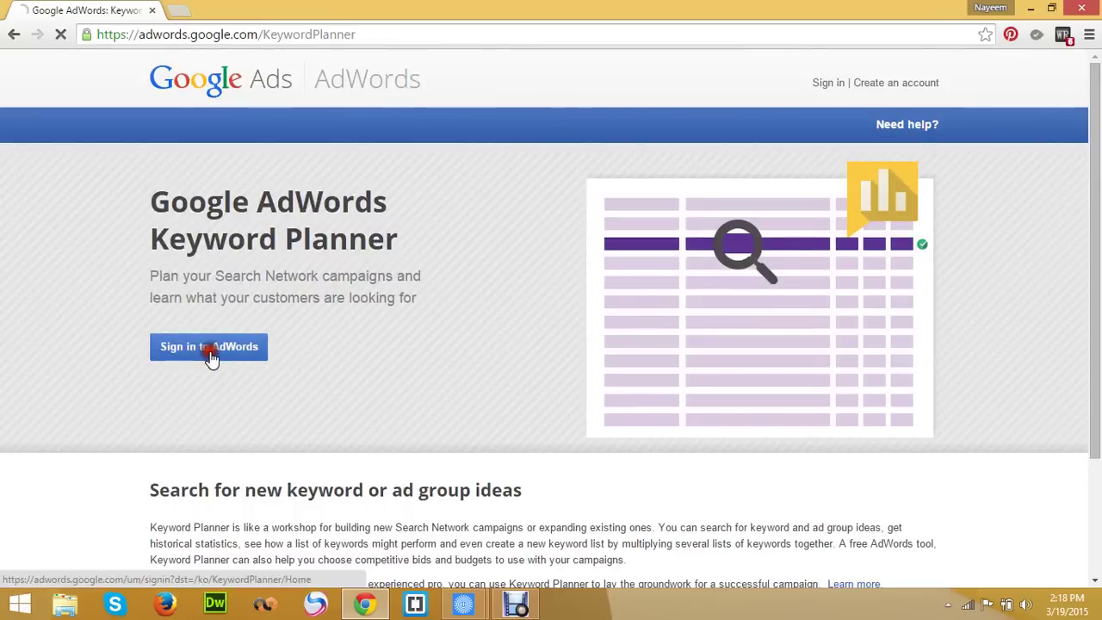
{"action": "left_click", "coordinate": [230, 344]}
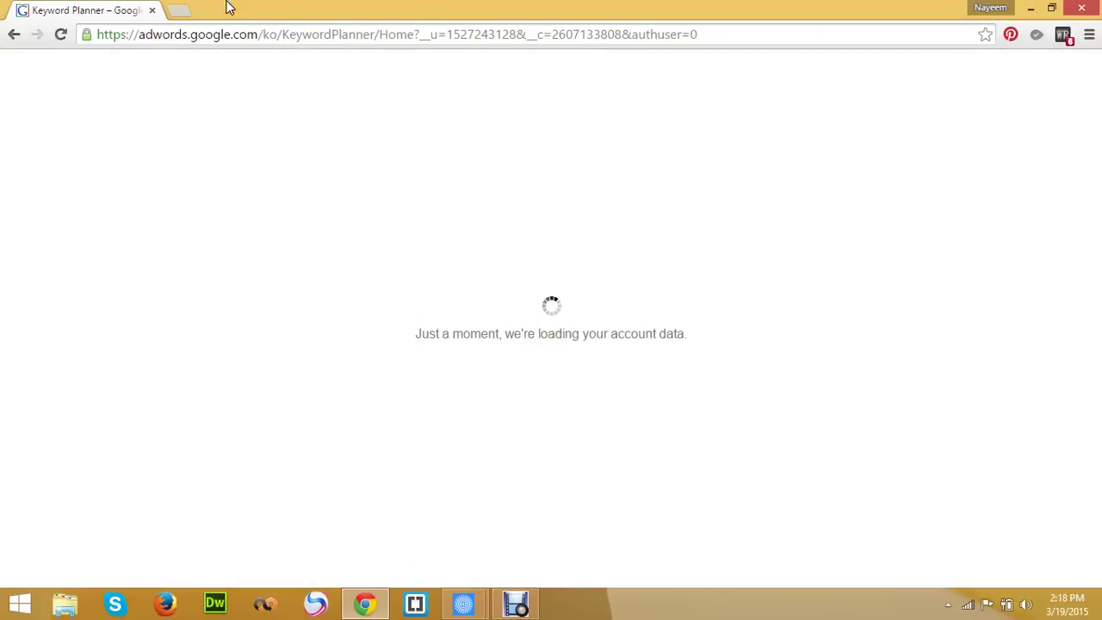
{"action": "left_click", "coordinate": [181, 10]}
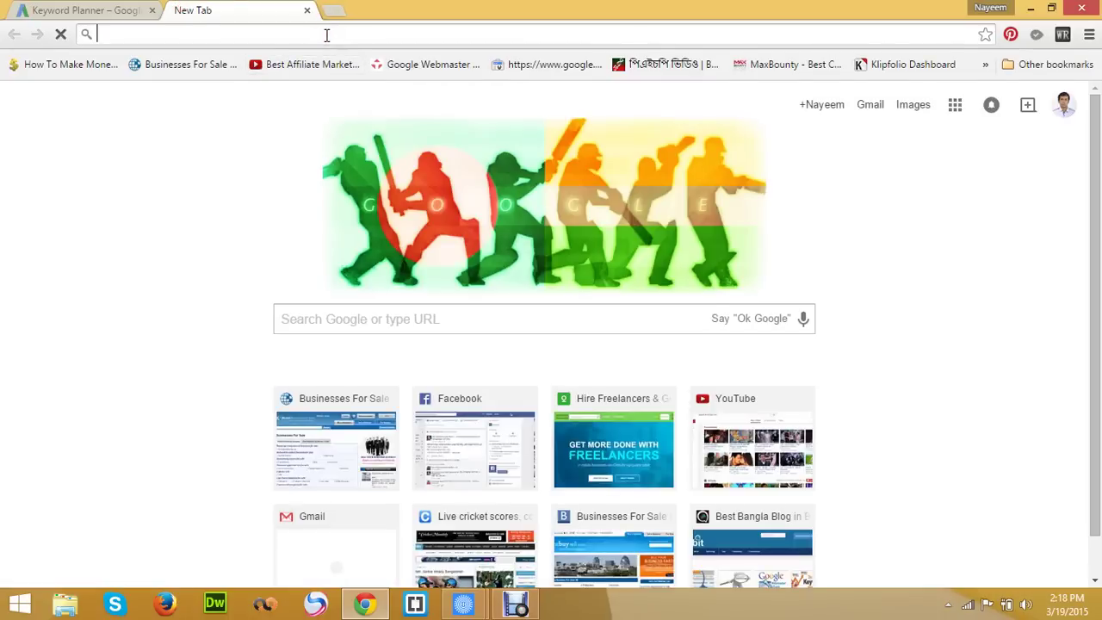
- Search Google for 'world cup 2015' and scroll through the results and back up
{"action": "type", "text": "worl"}
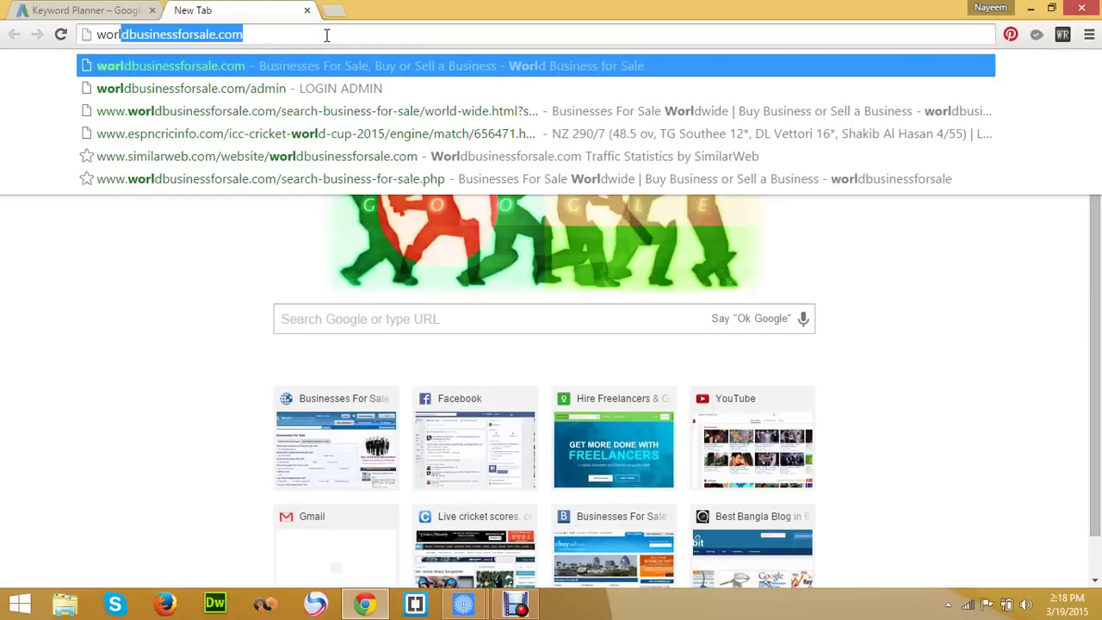
{"action": "type", "text": "d cup"}
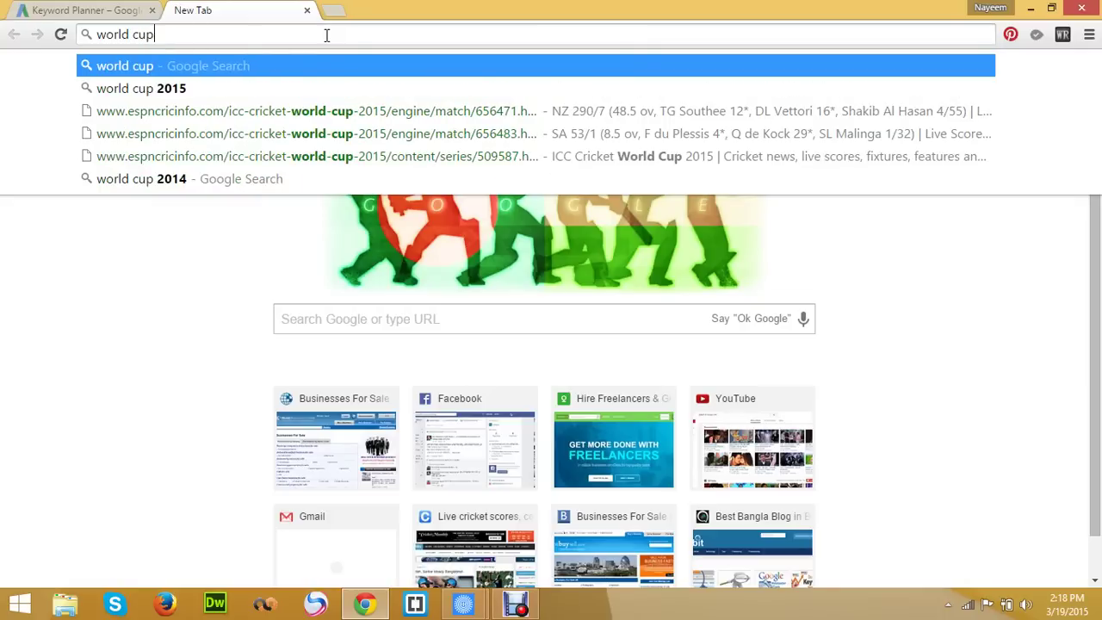
{"action": "key", "text": "Return"}
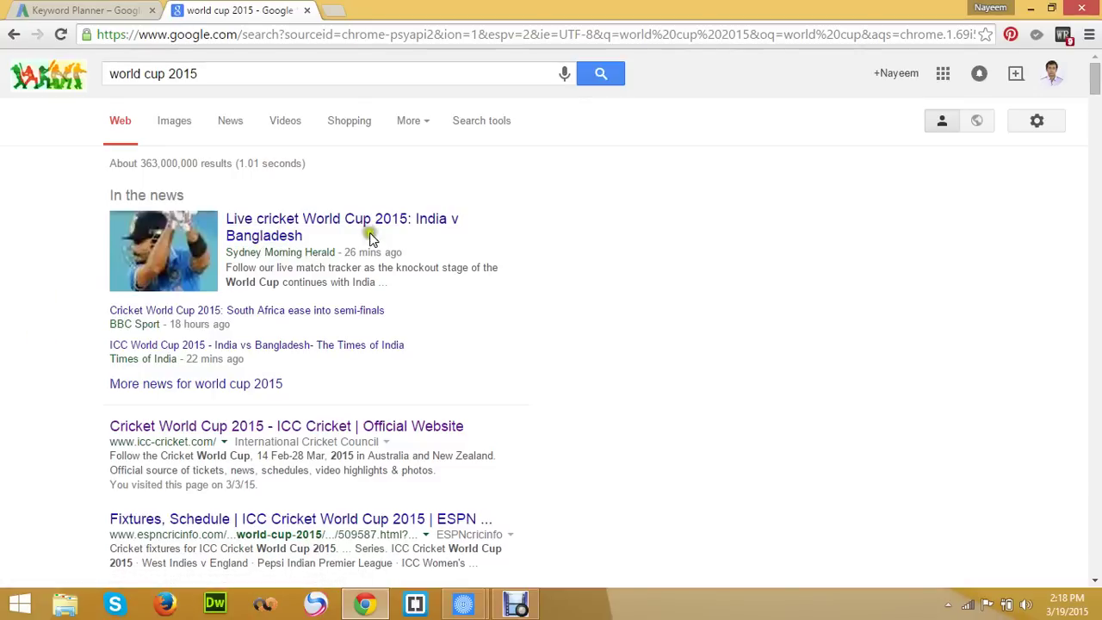
{"action": "left_click", "coordinate": [270, 232]}
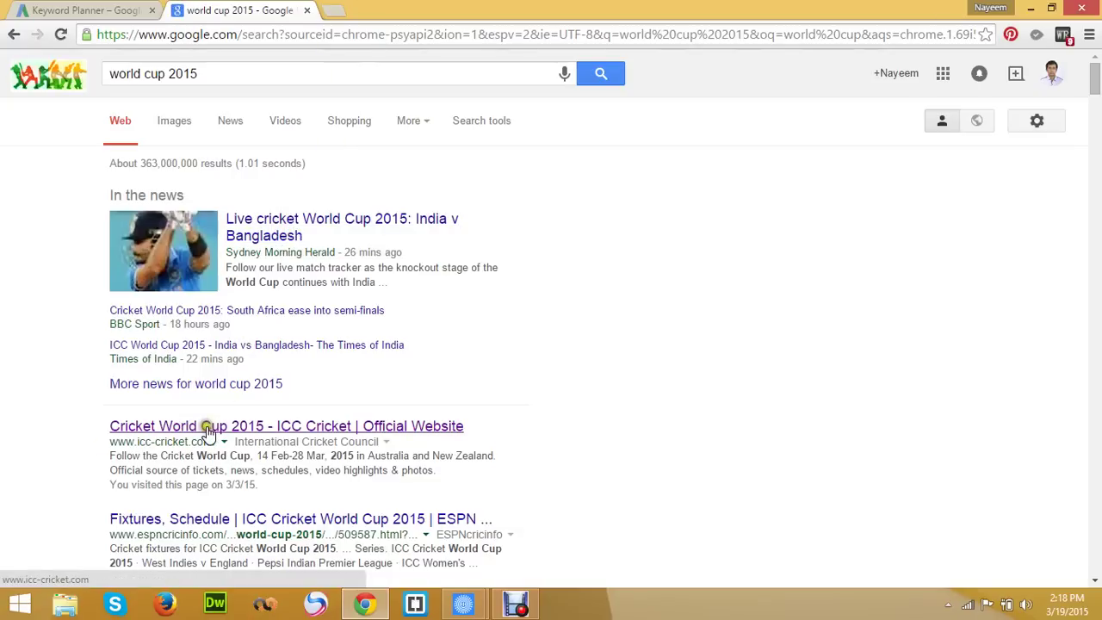
{"action": "scroll", "coordinate": [210, 433], "scroll_direction": "down", "scroll_amount": 2}
{"action": "scroll", "coordinate": [189, 517], "scroll_direction": "down", "scroll_amount": 2}
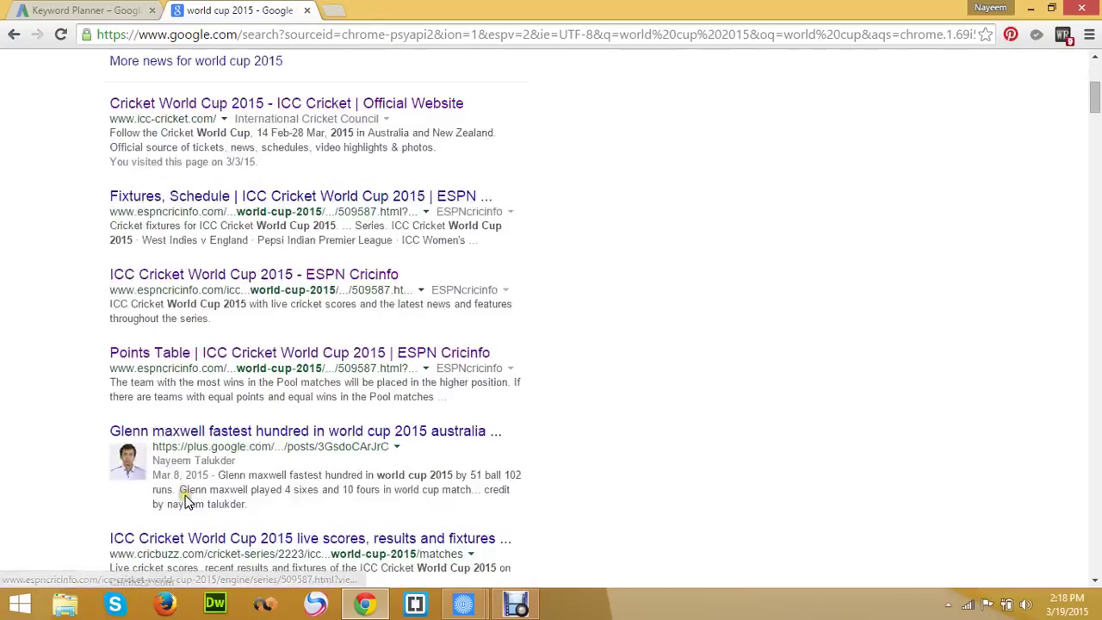
{"action": "scroll", "coordinate": [361, 475], "scroll_direction": "down", "scroll_amount": 2}
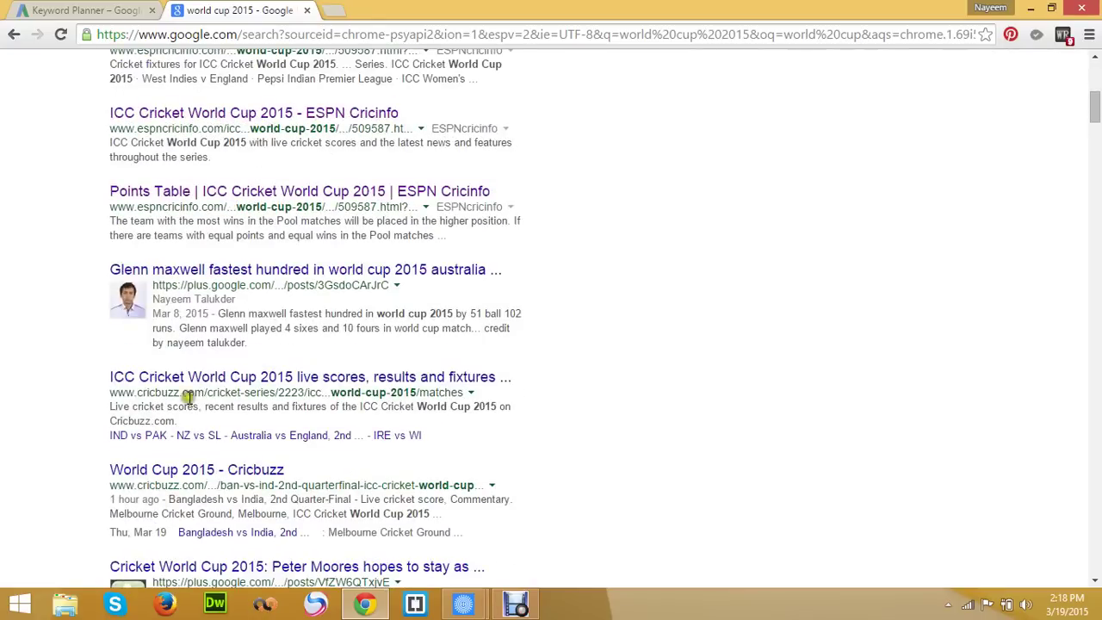
{"action": "scroll", "coordinate": [180, 450], "scroll_direction": "down", "scroll_amount": 1}
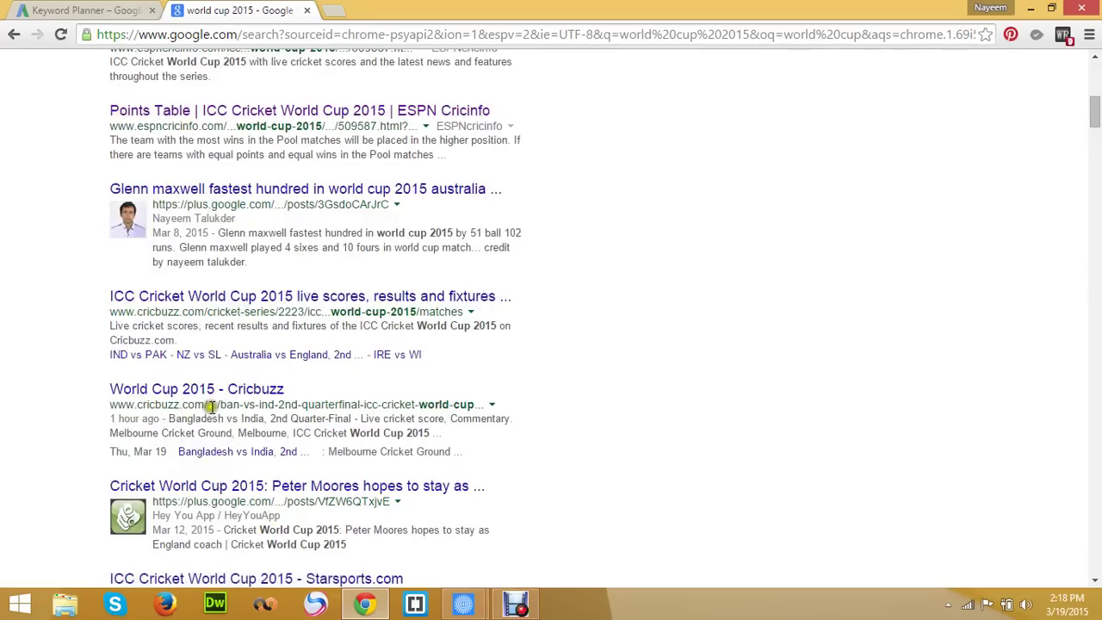
{"action": "scroll", "coordinate": [211, 411], "scroll_direction": "down", "scroll_amount": 1}
{"action": "scroll", "coordinate": [215, 436], "scroll_direction": "down", "scroll_amount": 1}
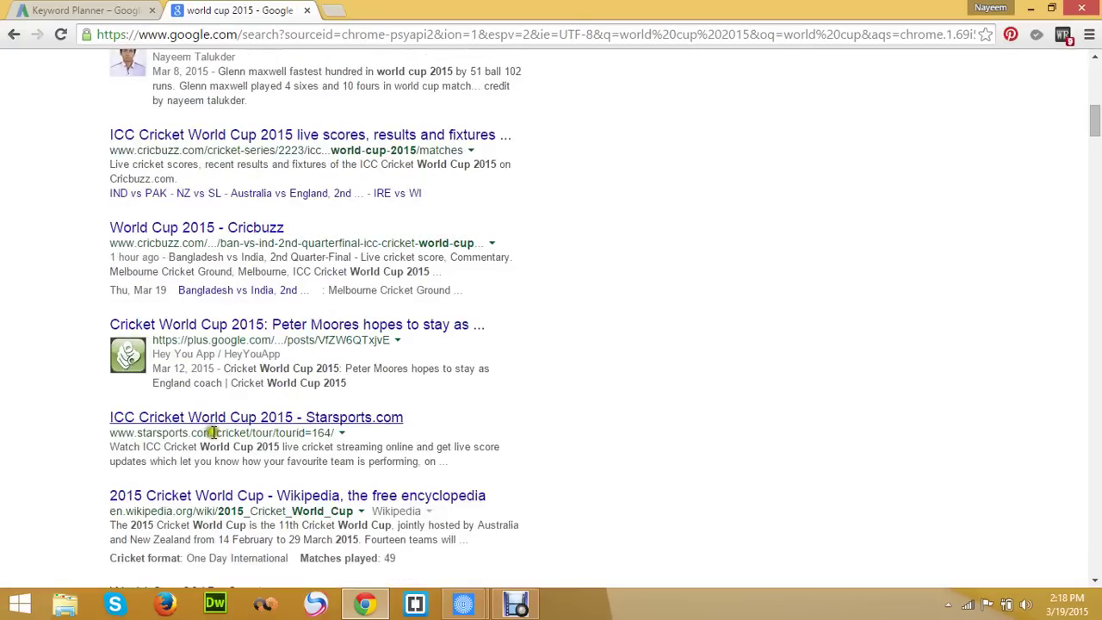
{"action": "scroll", "coordinate": [362, 497], "scroll_direction": "down", "scroll_amount": 3}
{"action": "scroll", "coordinate": [362, 503], "scroll_direction": "up", "scroll_amount": 5}
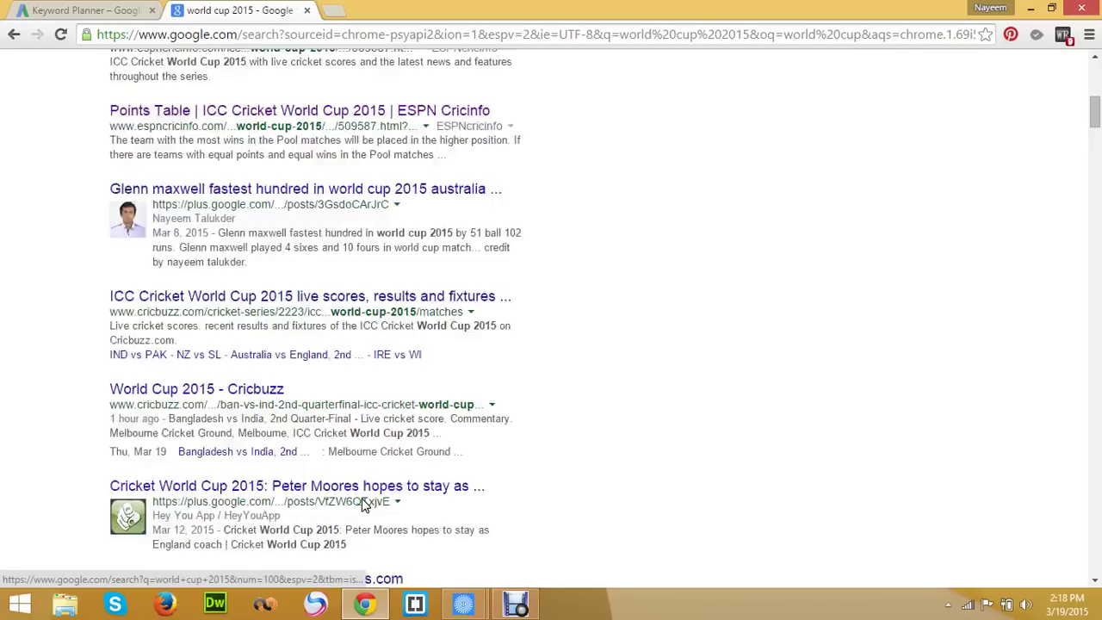
{"action": "scroll", "coordinate": [362, 503], "scroll_direction": "up", "scroll_amount": 8}
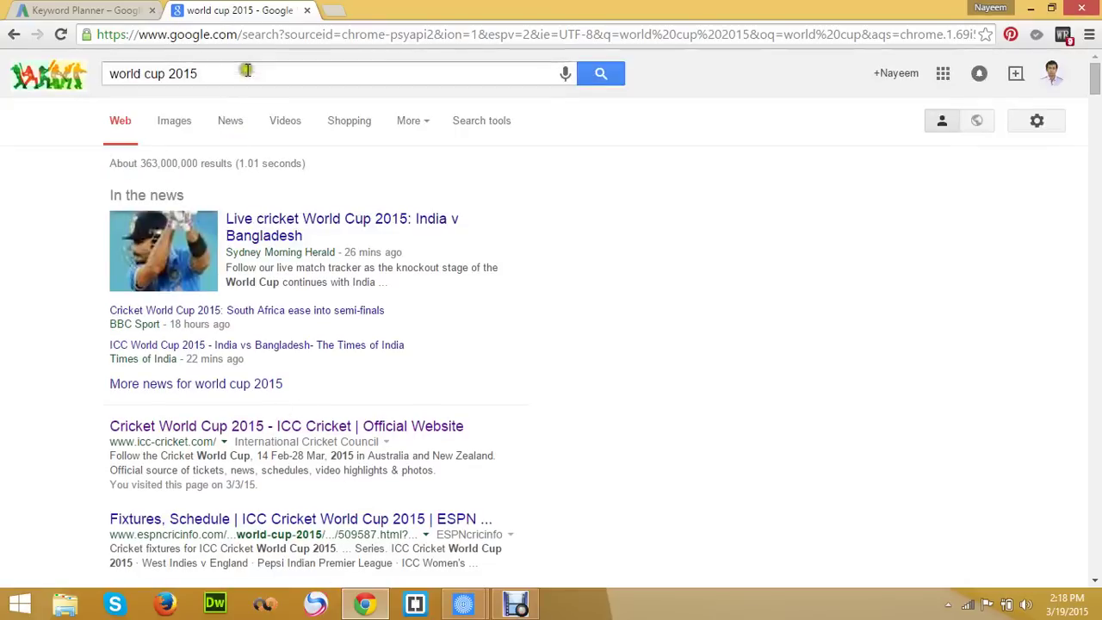
- Replace the query with a person's full-name search and show the image results
{"action": "left_click_drag", "start_coordinate": [247, 72], "coordinate": [1, 62]}
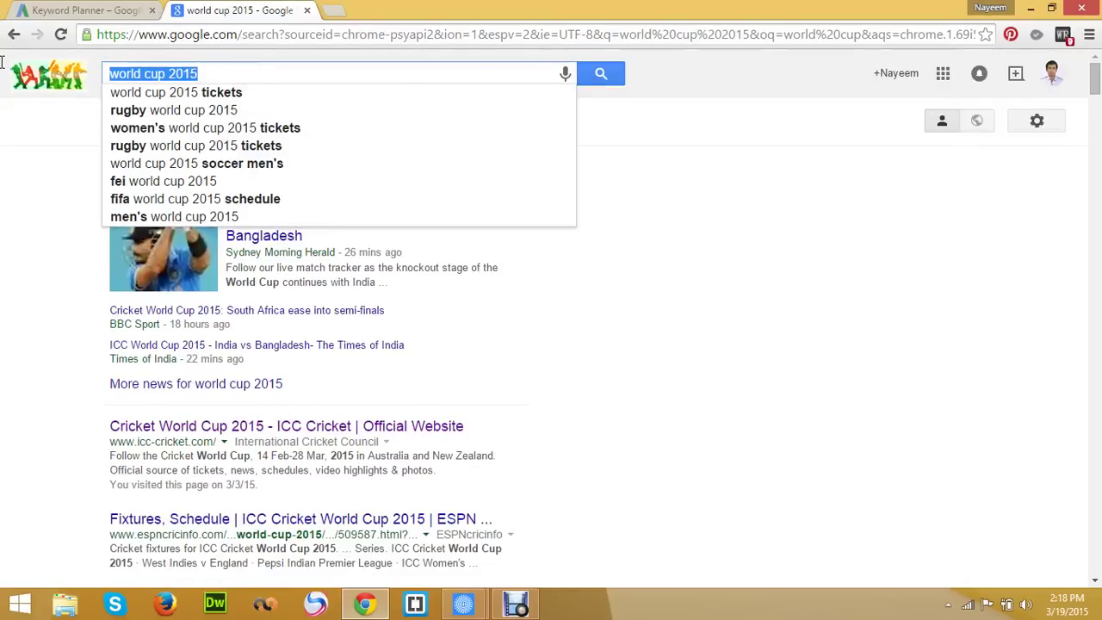
{"action": "type", "text": "nayeem"}
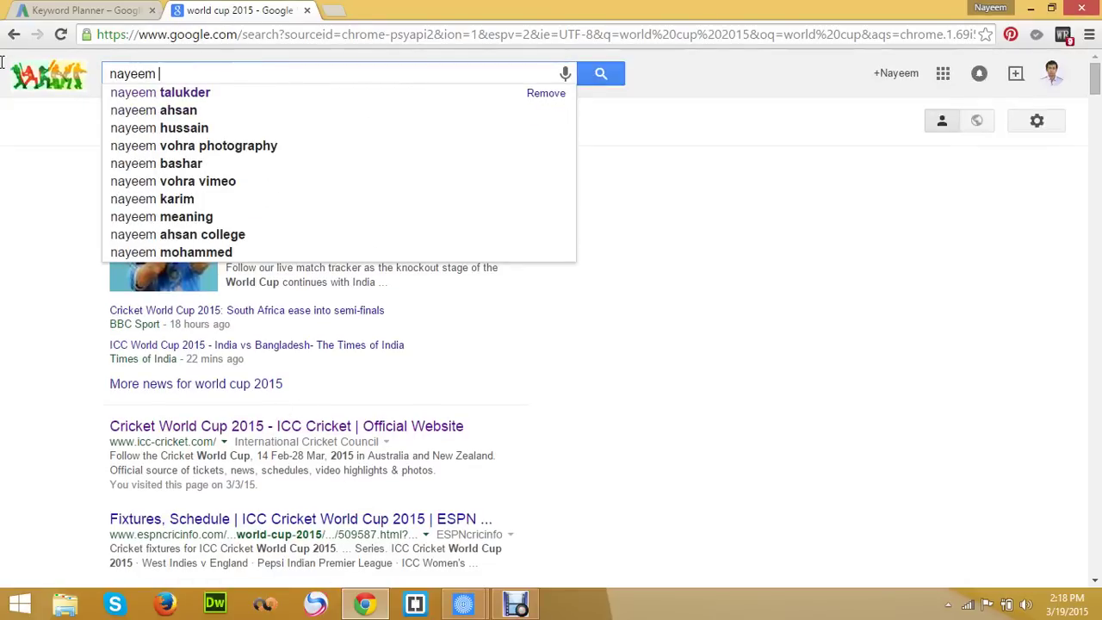
{"action": "key", "text": "Down"}
{"action": "key", "text": "Return"}
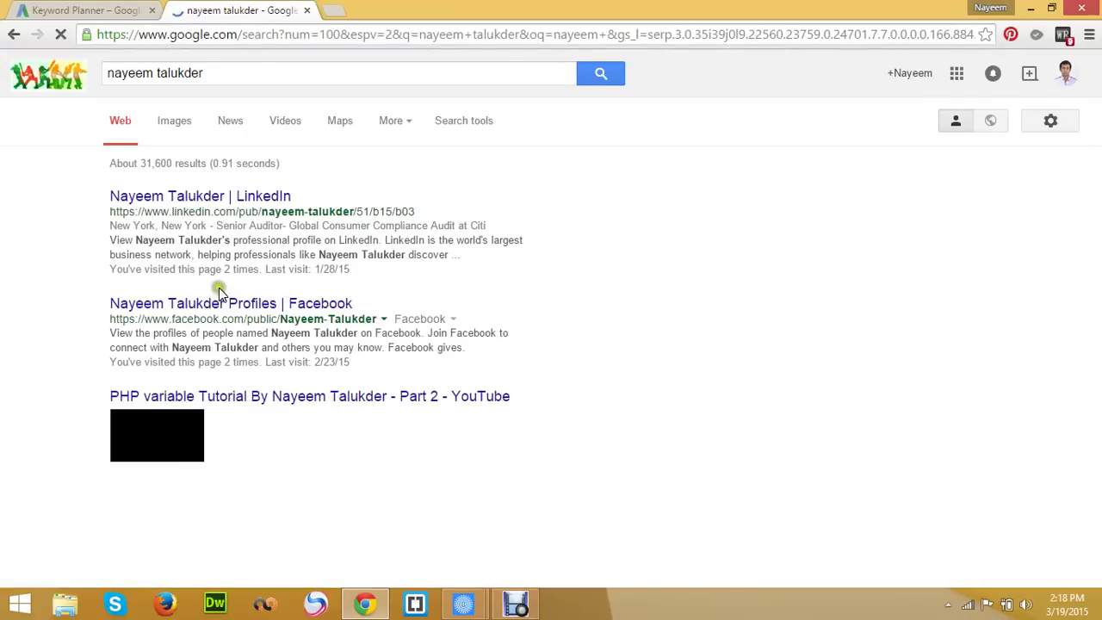
{"action": "left_click", "coordinate": [178, 131]}
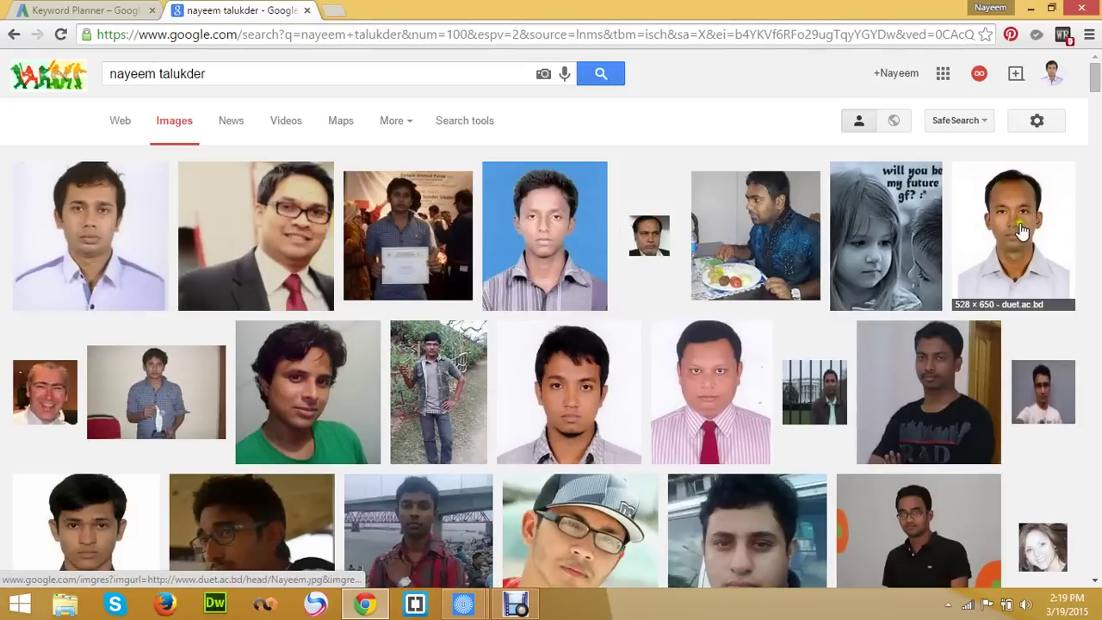
- Scroll through the portrait images, then switch to the Web results
{"action": "scroll", "coordinate": [498, 392], "scroll_direction": "down", "scroll_amount": 1}
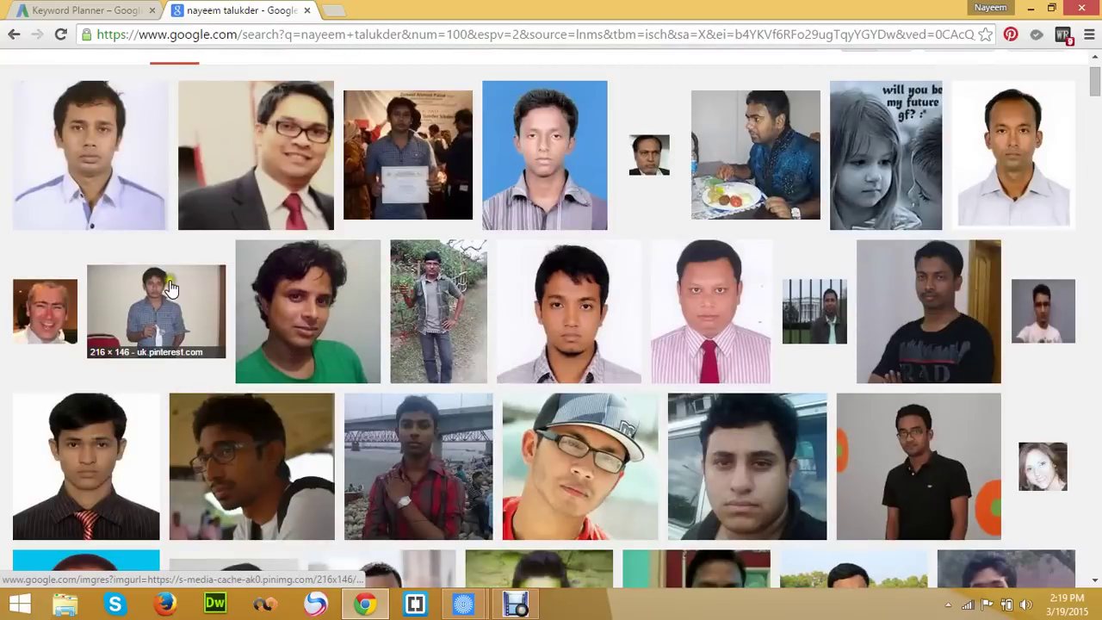
{"action": "scroll", "coordinate": [171, 286], "scroll_direction": "down", "scroll_amount": 1}
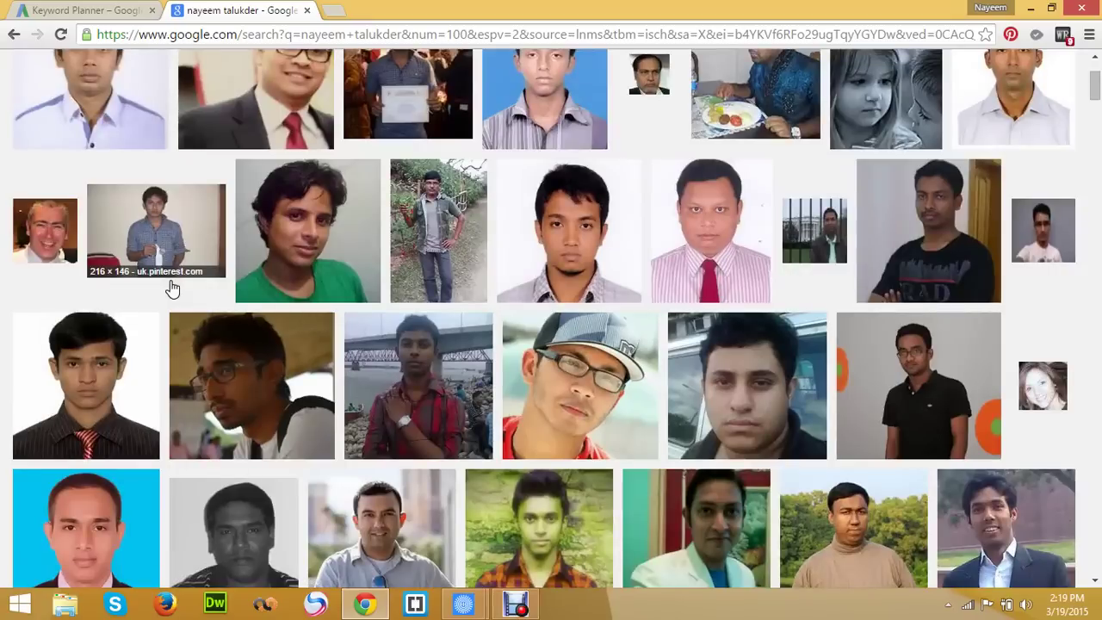
{"action": "scroll", "coordinate": [171, 287], "scroll_direction": "down", "scroll_amount": 2}
{"action": "scroll", "coordinate": [171, 287], "scroll_direction": "up", "scroll_amount": 4}
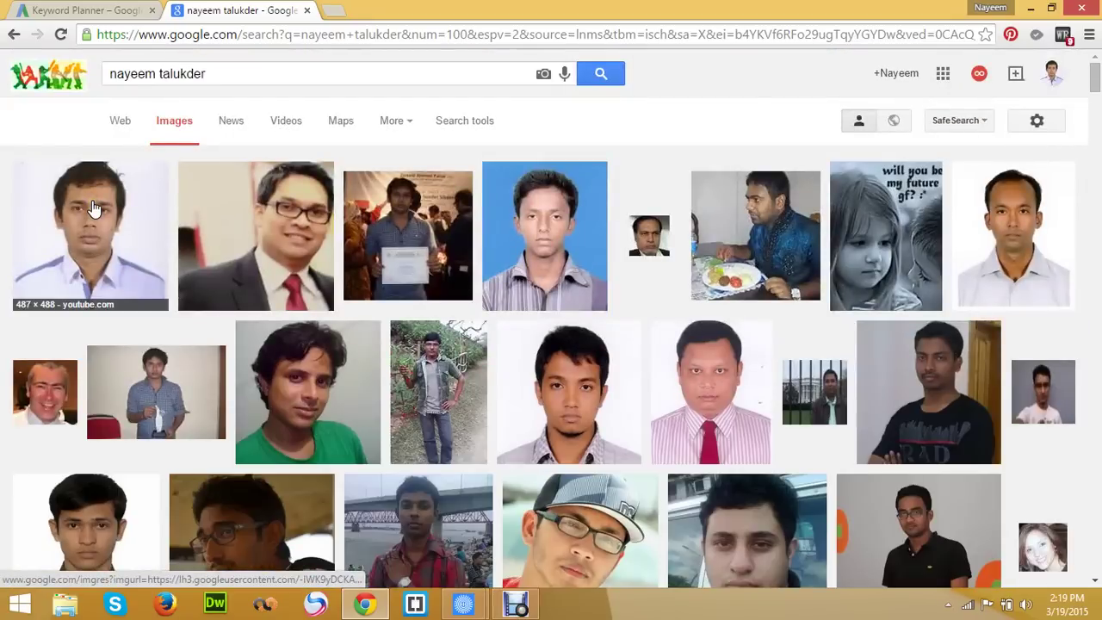
{"action": "scroll", "coordinate": [95, 209], "scroll_direction": "down", "scroll_amount": 2}
{"action": "scroll", "coordinate": [94, 208], "scroll_direction": "up", "scroll_amount": 1}
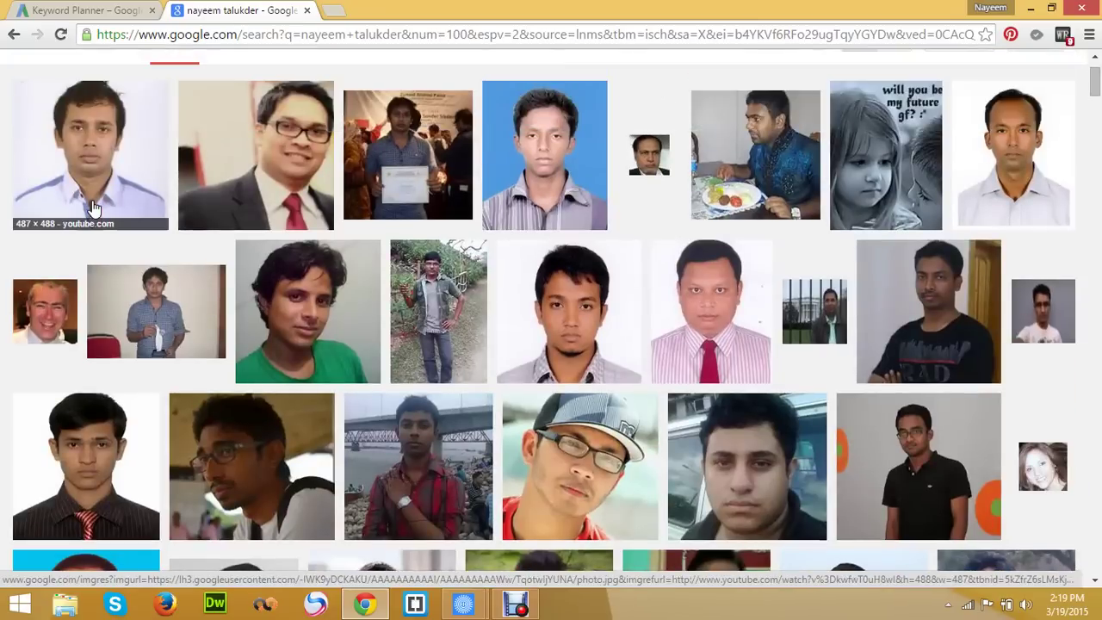
{"action": "scroll", "coordinate": [95, 208], "scroll_direction": "up", "scroll_amount": 1}
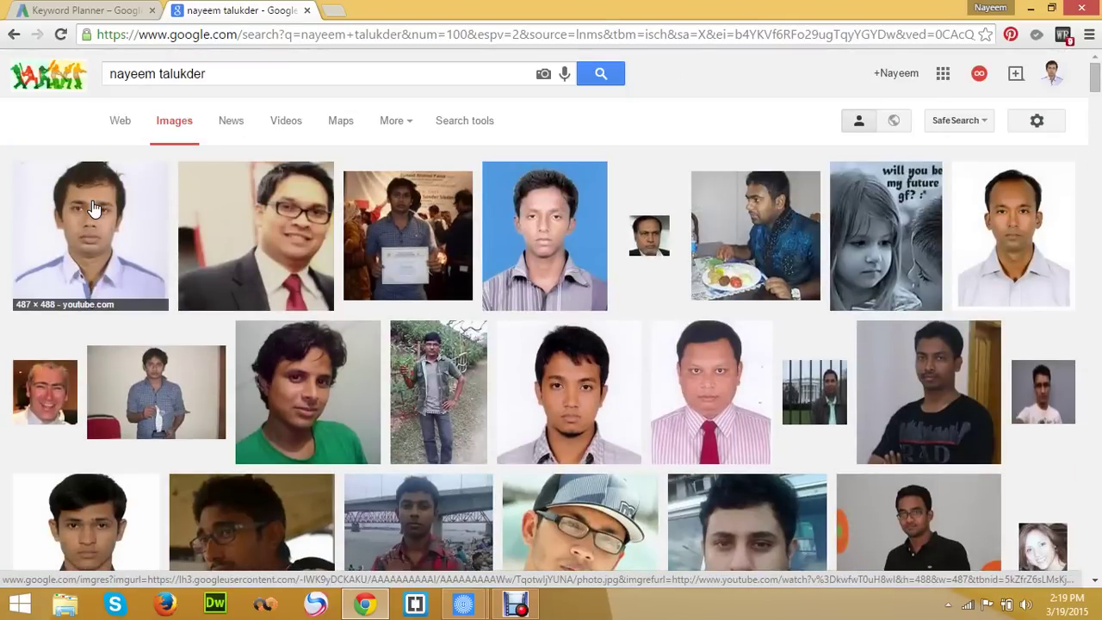
{"action": "left_click", "coordinate": [125, 122]}
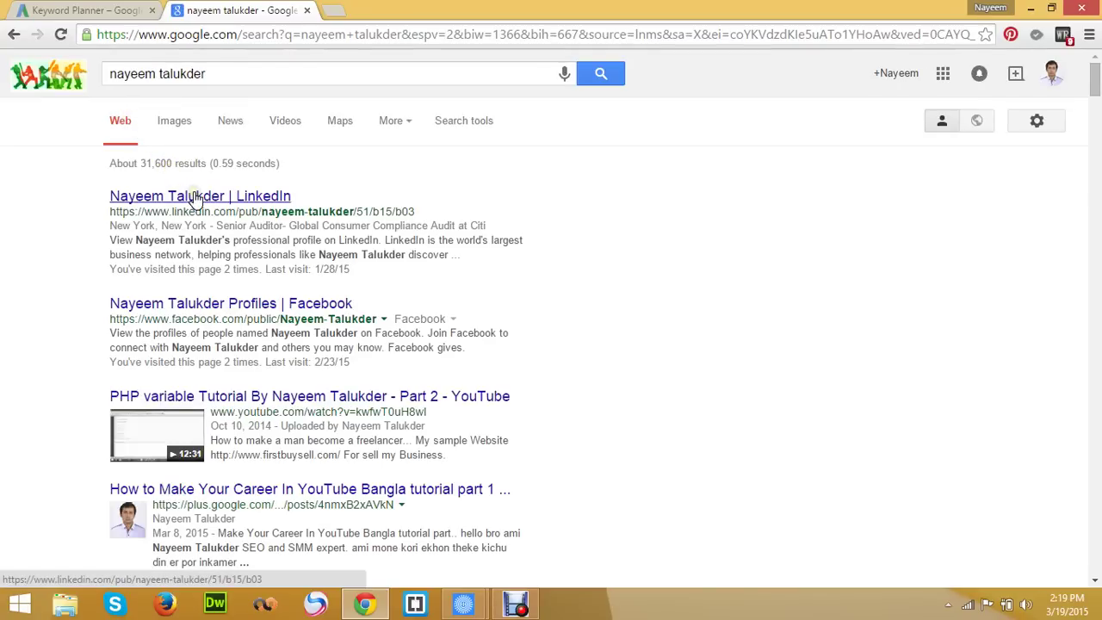
- View the first matching Facebook profile, then close Facebook and expand the new keyword ideas form
{"action": "left_click", "coordinate": [274, 305]}
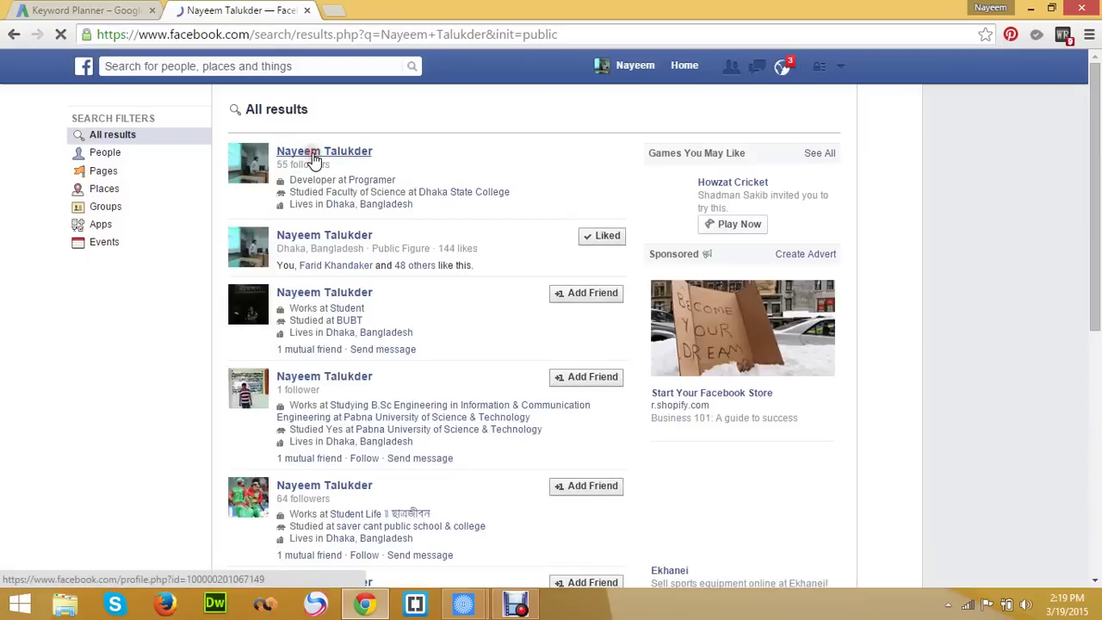
{"action": "left_click", "coordinate": [315, 160]}
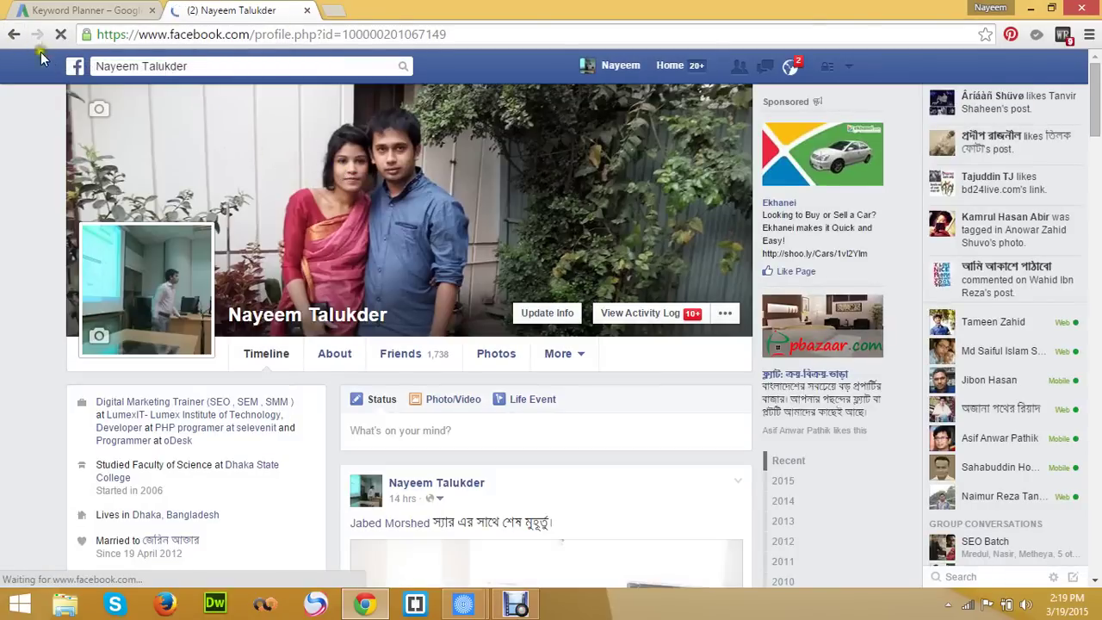
{"action": "left_click", "coordinate": [16, 35]}
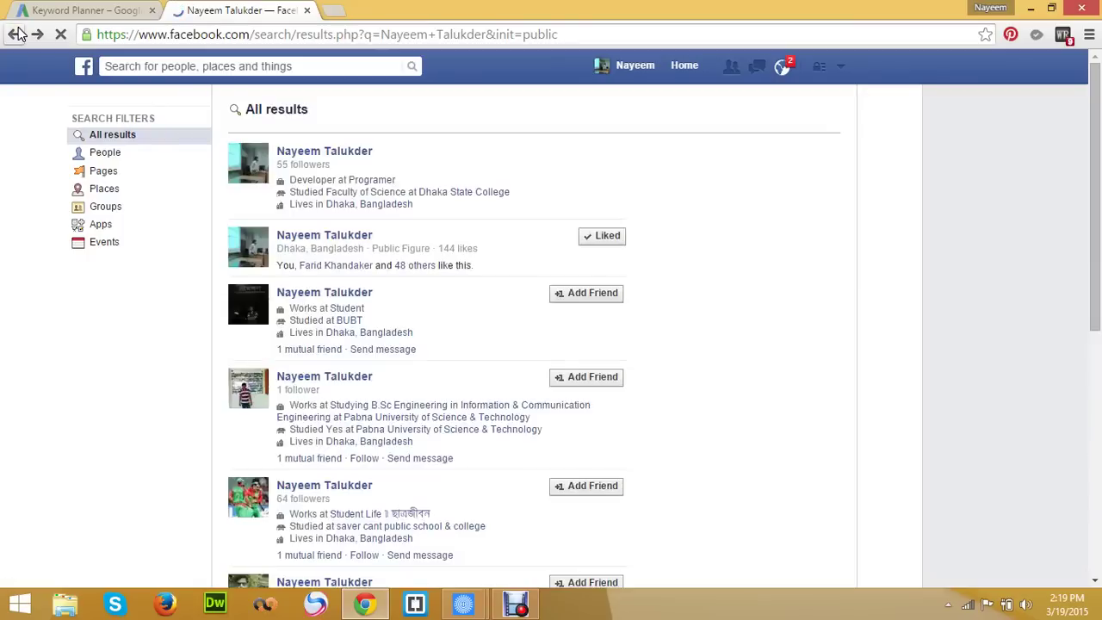
{"action": "left_click", "coordinate": [302, 11]}
{"action": "left_click", "coordinate": [193, 226]}
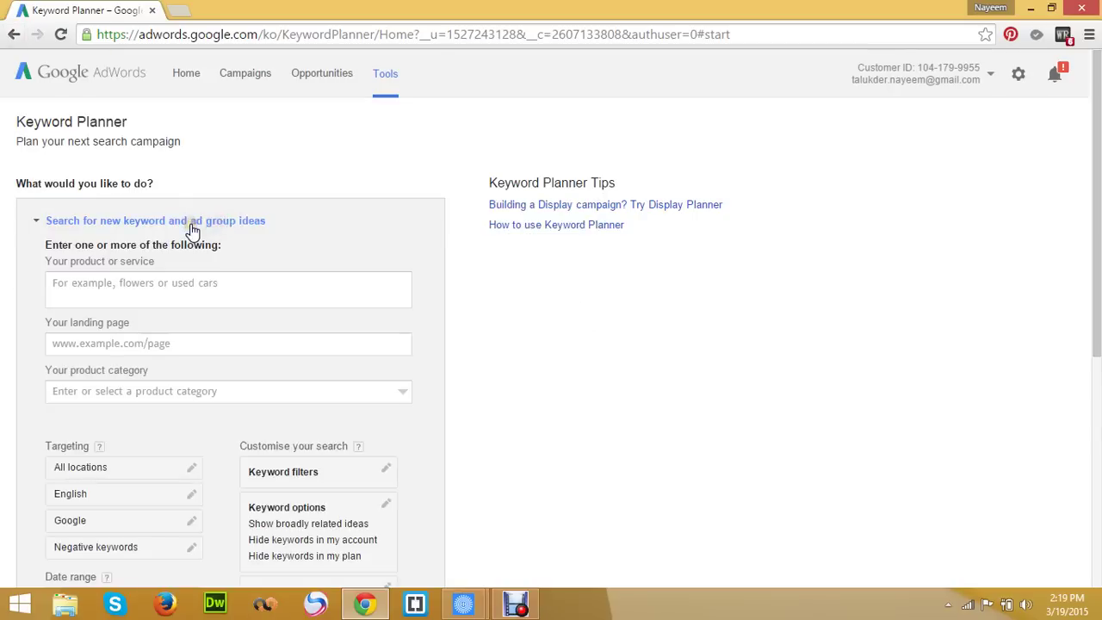
- Enter 'business for sale' as the product or service and request keyword ideas
{"action": "left_click", "coordinate": [271, 295]}
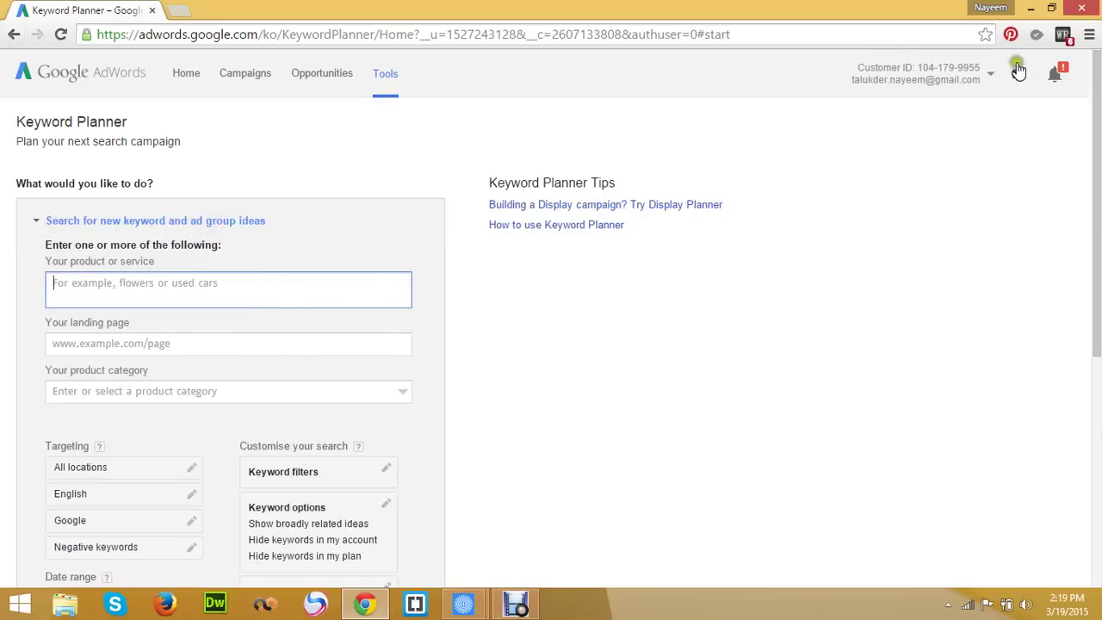
{"action": "left_click", "coordinate": [1059, 74]}
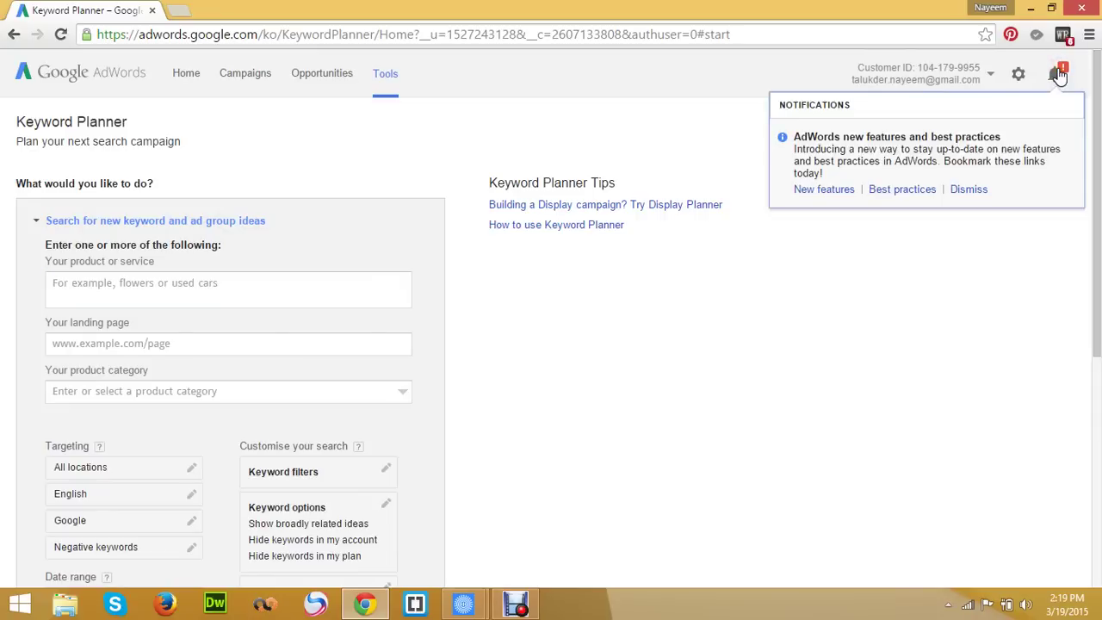
{"action": "left_click", "coordinate": [1059, 74]}
{"action": "left_click", "coordinate": [165, 284]}
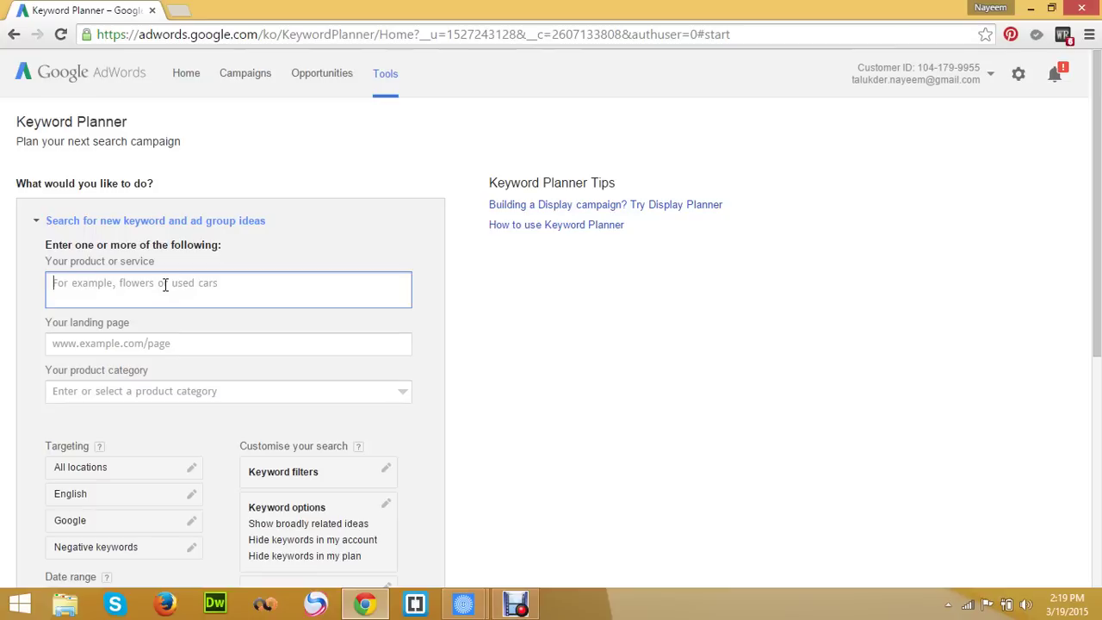
{"action": "type", "text": "bu"}
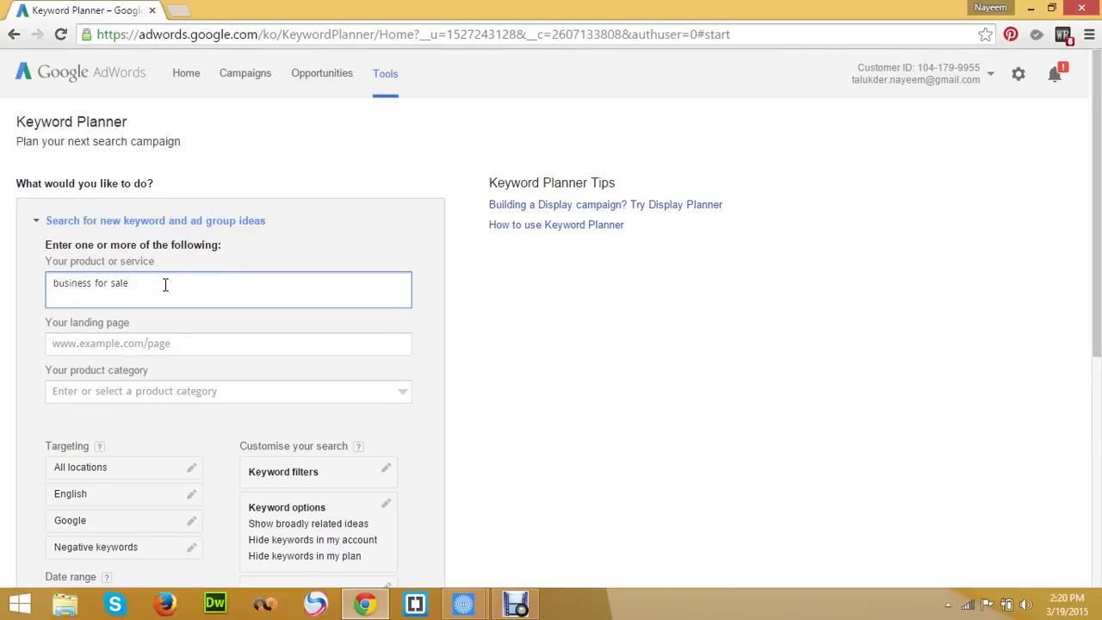
{"action": "type", "text": "siness for sale"}
{"action": "left_click_drag", "start_coordinate": [147, 292], "coordinate": [25, 293]}
{"action": "scroll", "coordinate": [300, 388], "scroll_direction": "down", "scroll_amount": 2}
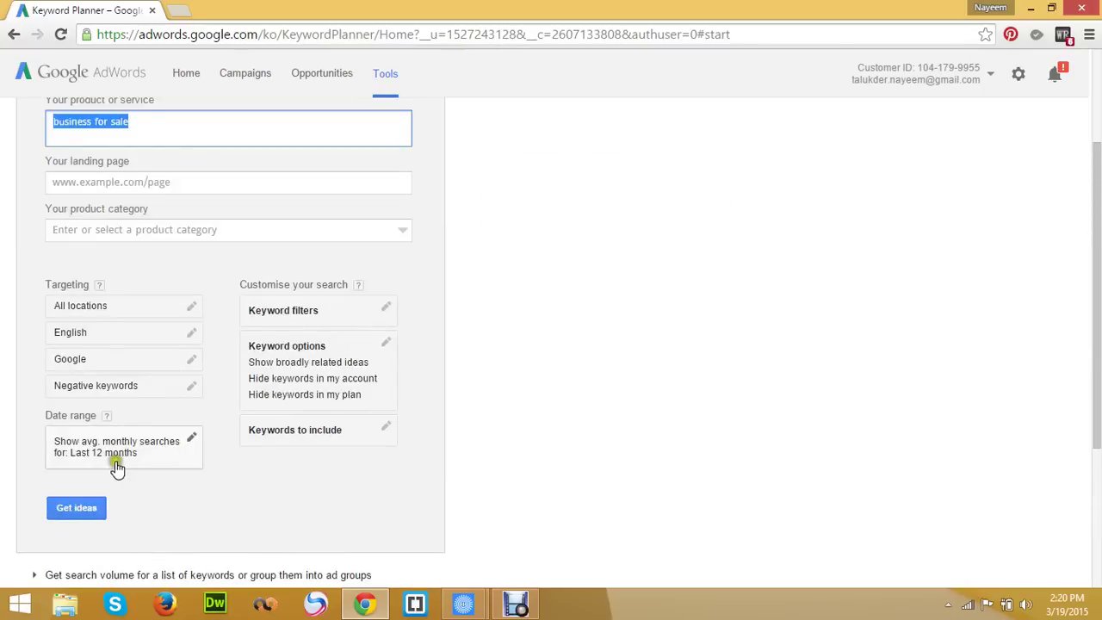
{"action": "left_click", "coordinate": [88, 511]}
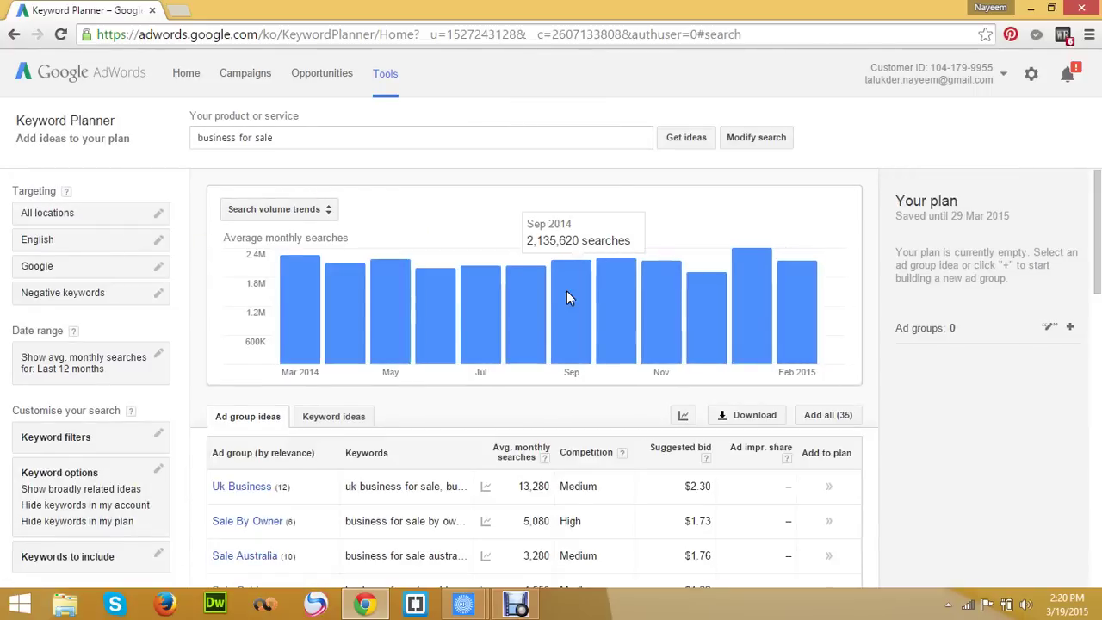
- Show the Keyword ideas table with monthly searches and suggested bids for 'business for sale'
{"action": "scroll", "coordinate": [567, 298], "scroll_direction": "down", "scroll_amount": 2}
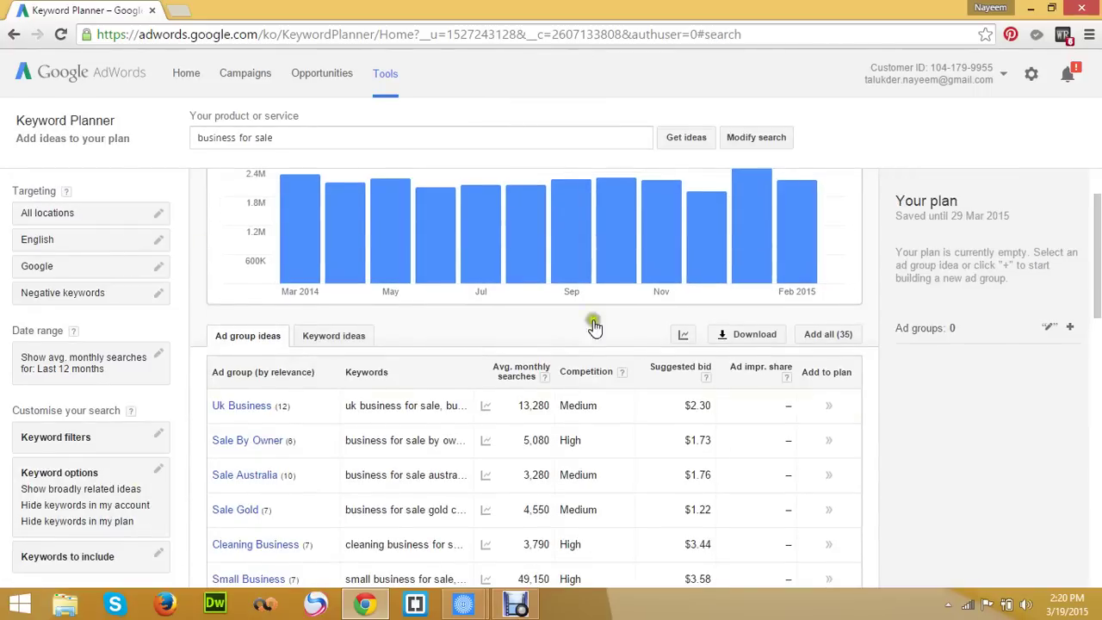
{"action": "left_click", "coordinate": [344, 336]}
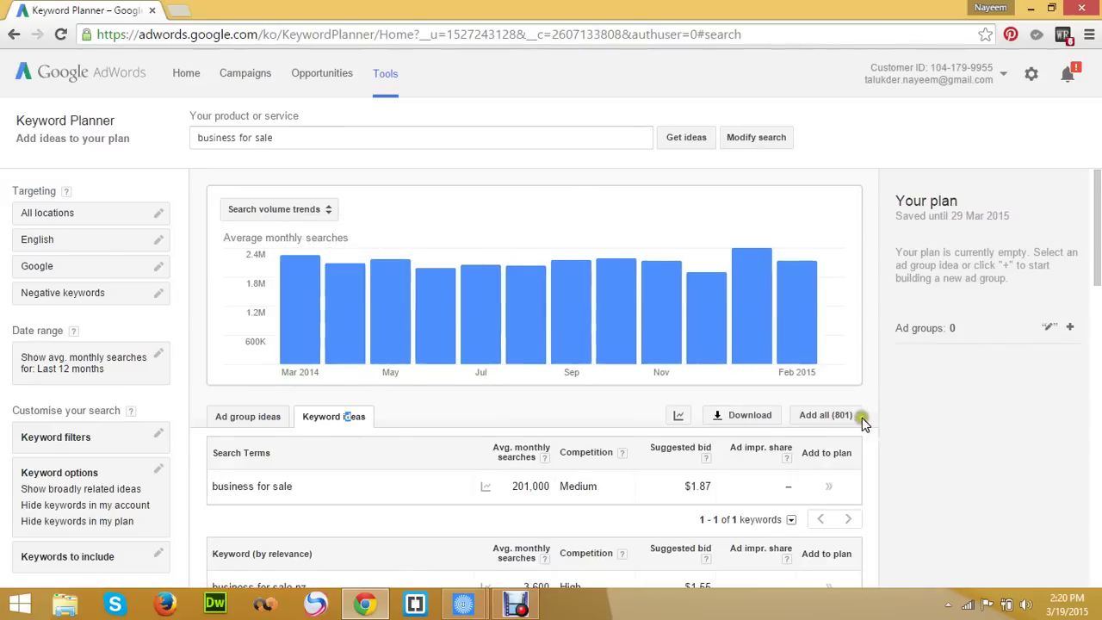
{"action": "scroll", "coordinate": [323, 462], "scroll_direction": "down", "scroll_amount": 3}
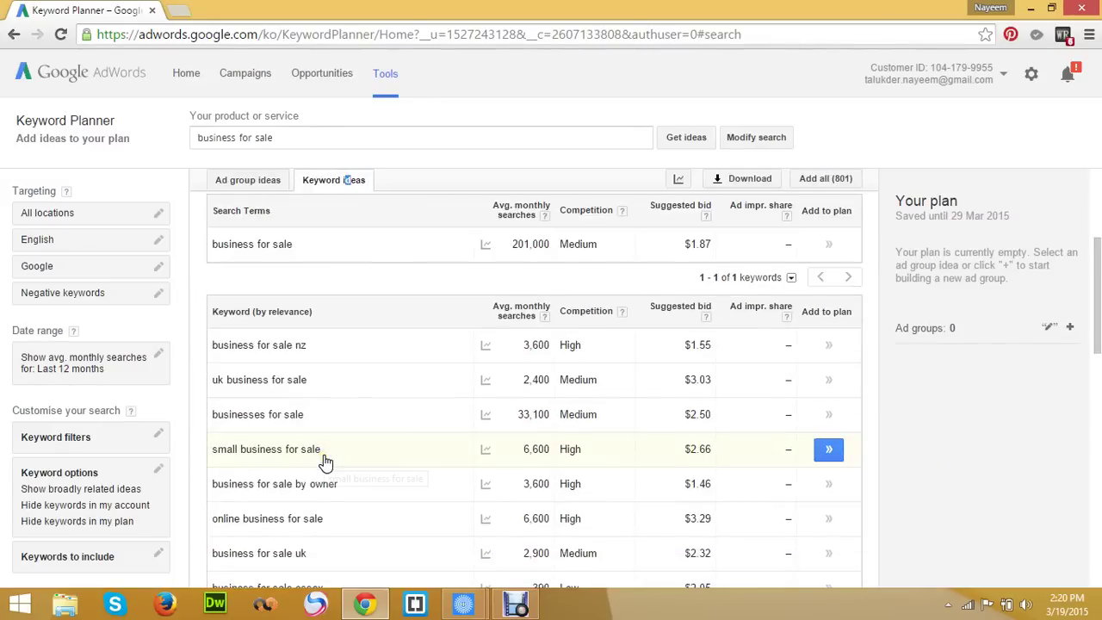
- Highlight the 'business for sale' term's 201,000 monthly searches and $1.87 suggested bid
{"action": "left_click", "coordinate": [233, 244]}
{"action": "left_click", "coordinate": [282, 246]}
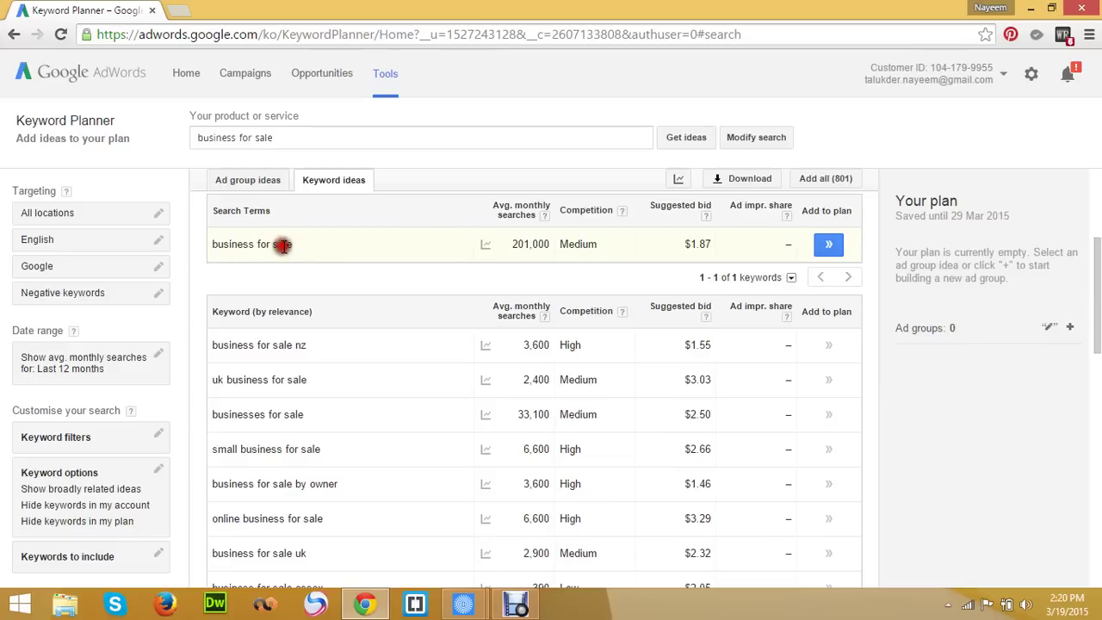
{"action": "left_click", "coordinate": [254, 246]}
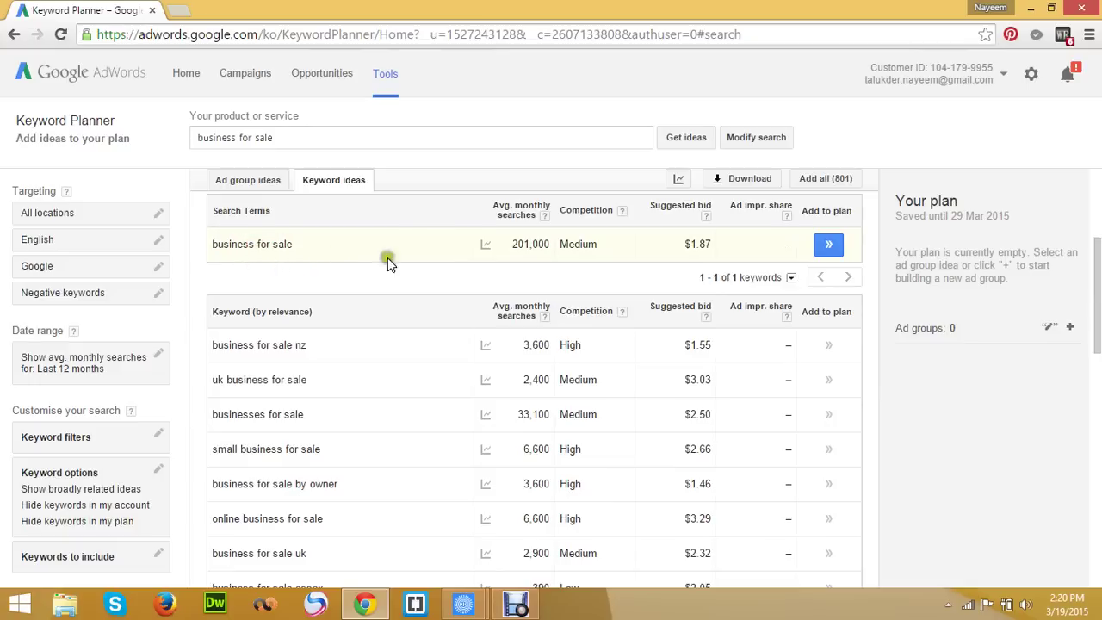
{"action": "double_click", "coordinate": [517, 241]}
{"action": "double_click", "coordinate": [691, 241]}
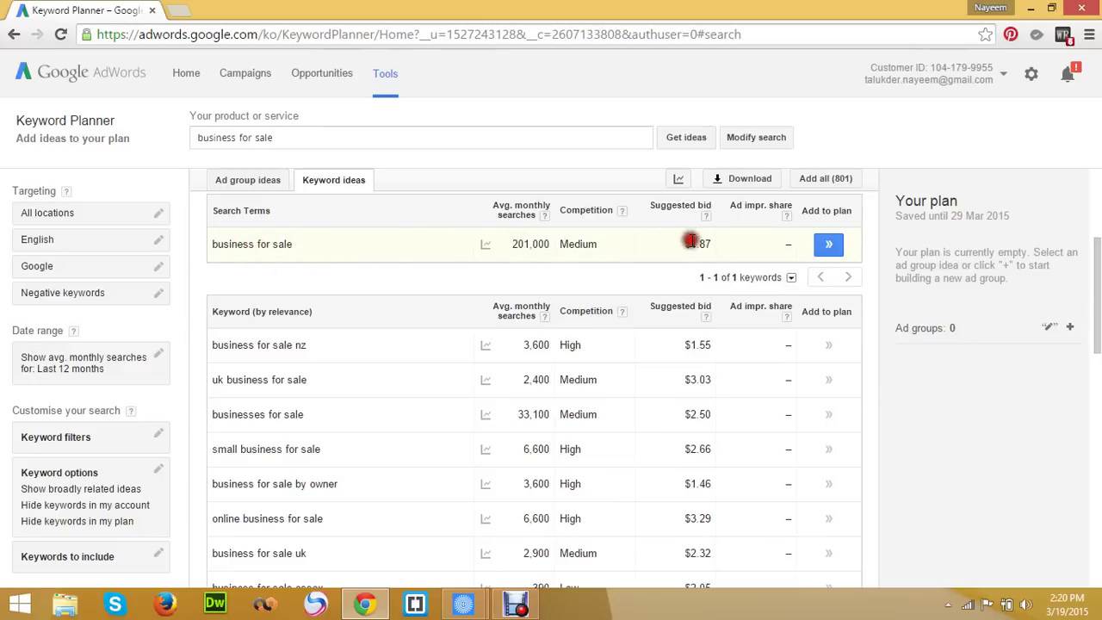
{"action": "mouse_move", "coordinate": [484, 344]}
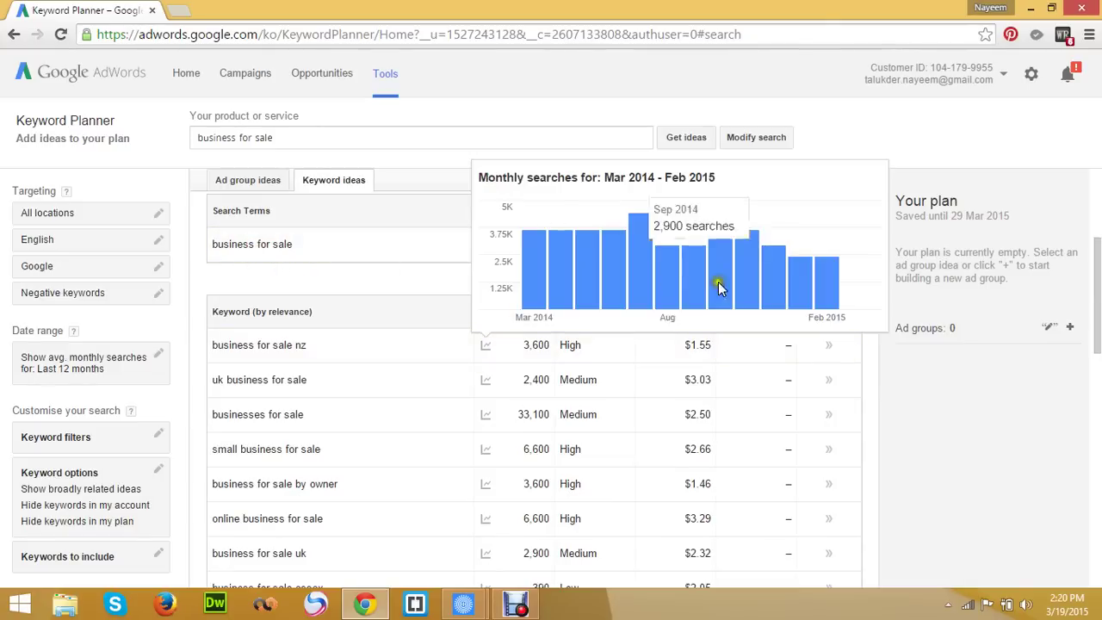
{"action": "double_click", "coordinate": [519, 244]}
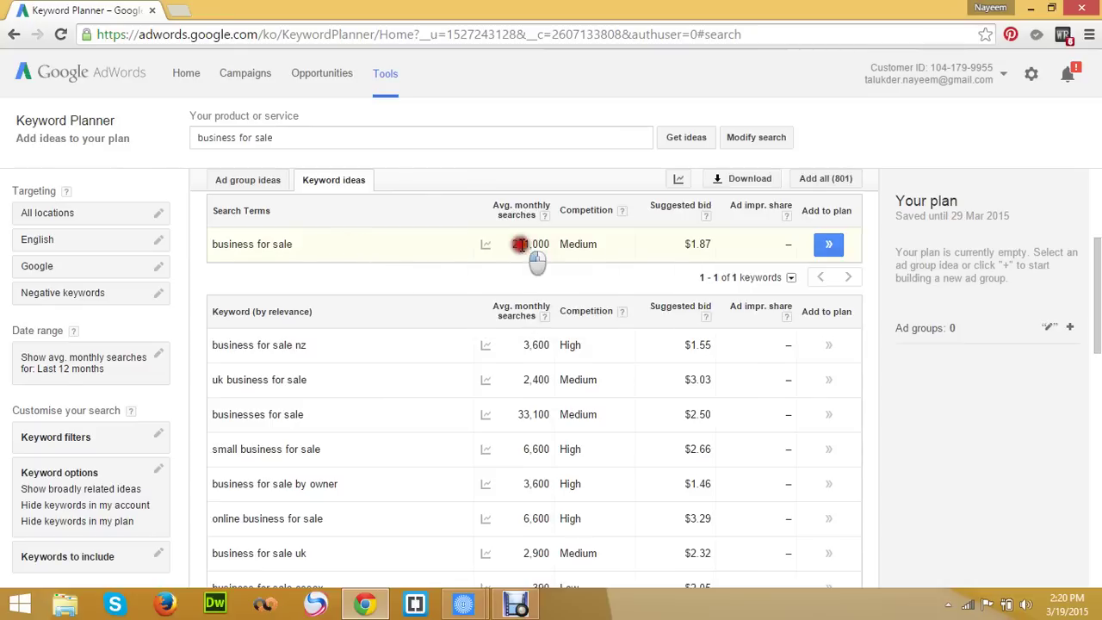
{"action": "double_click", "coordinate": [693, 242]}
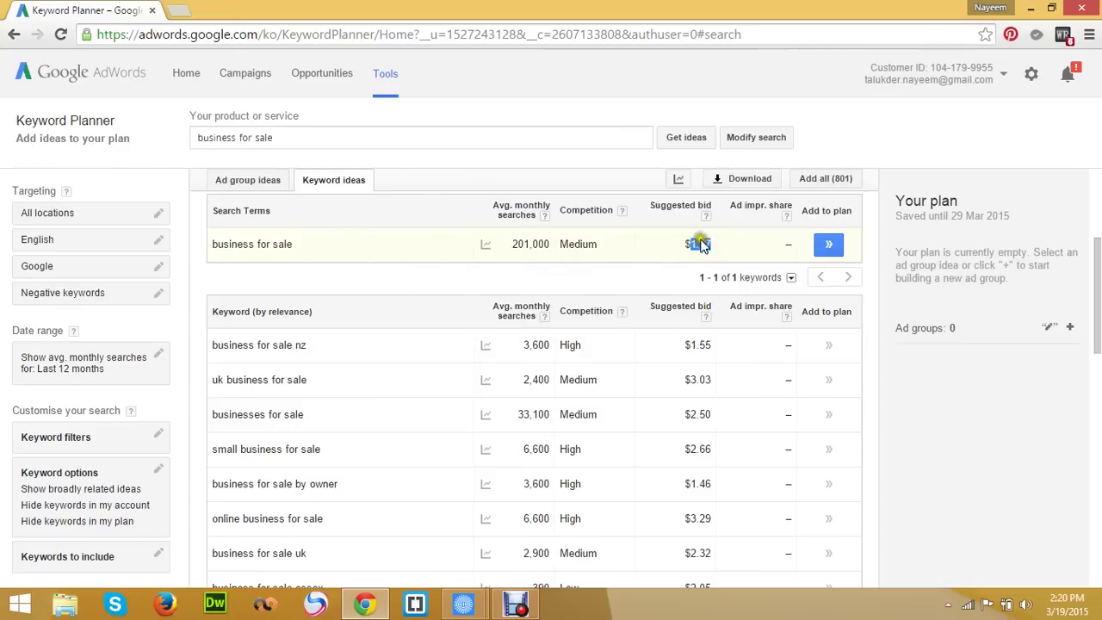
{"action": "left_click_drag", "start_coordinate": [691, 244], "coordinate": [704, 258]}
{"action": "left_click", "coordinate": [691, 243]}
{"action": "left_click", "coordinate": [684, 245]}
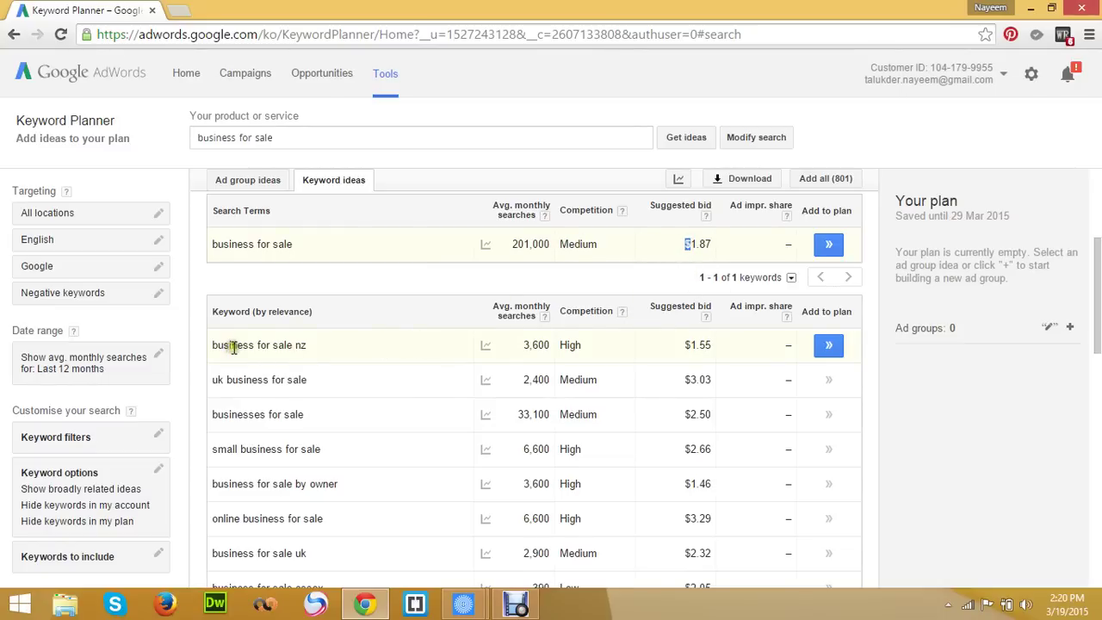
- Highlight keyword ideas like business for sale nz, small business for sale and online business for sale
{"action": "left_click_drag", "start_coordinate": [232, 347], "coordinate": [290, 352]}
{"action": "left_click", "coordinate": [324, 344]}
{"action": "left_click_drag", "start_coordinate": [207, 342], "coordinate": [305, 346]}
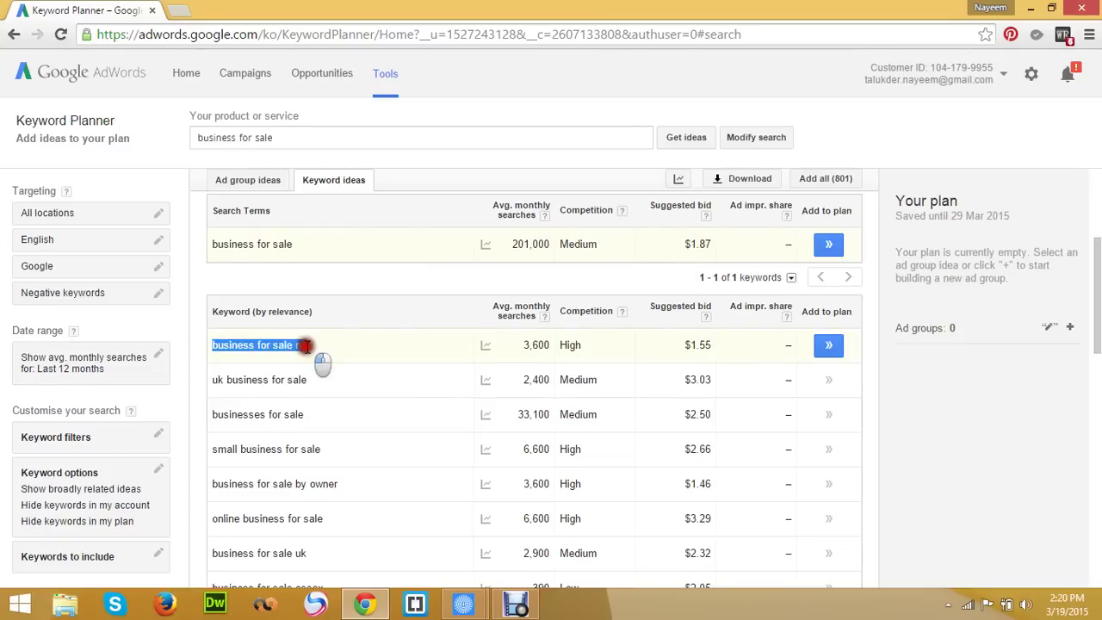
{"action": "left_click", "coordinate": [340, 358]}
{"action": "scroll", "coordinate": [340, 353], "scroll_direction": "down", "scroll_amount": 1}
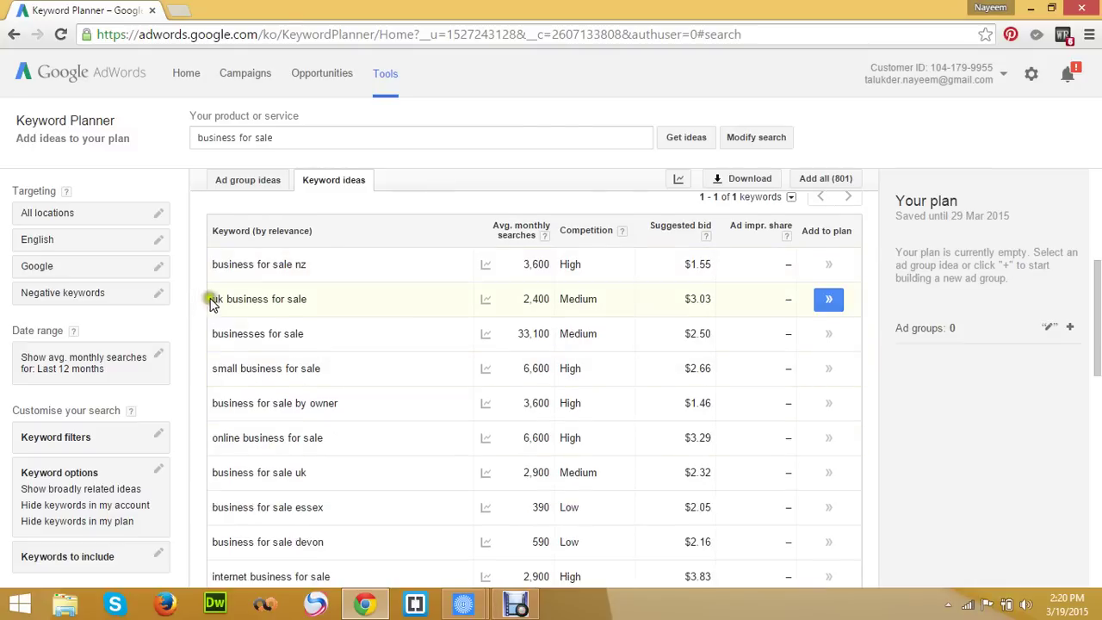
{"action": "left_click_drag", "start_coordinate": [211, 301], "coordinate": [284, 298]}
{"action": "scroll", "coordinate": [327, 370], "scroll_direction": "down", "scroll_amount": 2}
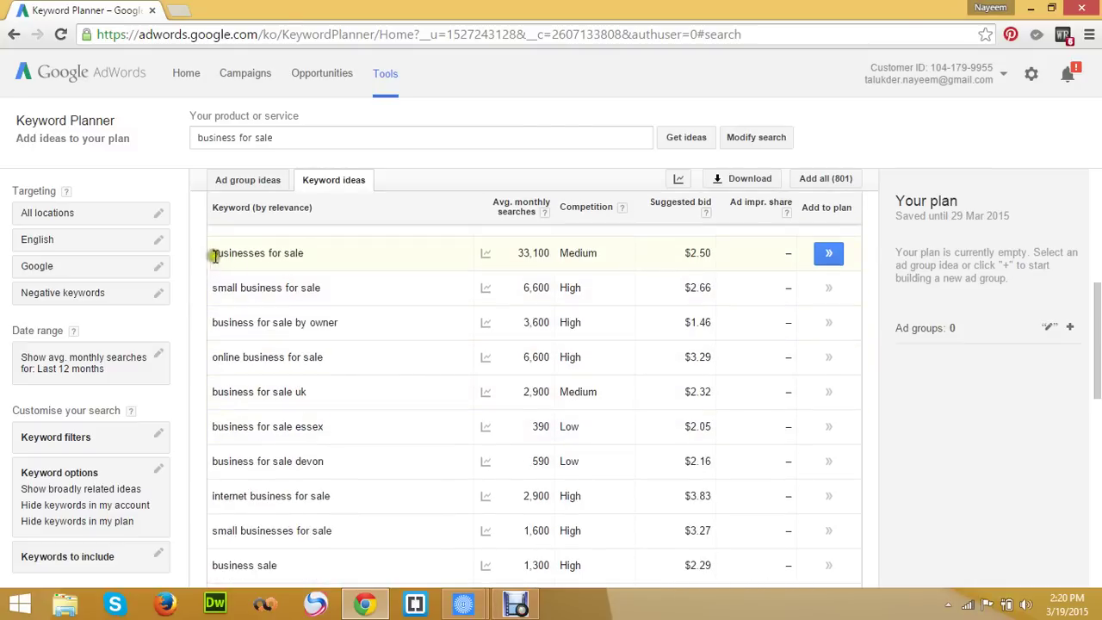
{"action": "left_click_drag", "start_coordinate": [214, 255], "coordinate": [315, 254]}
{"action": "left_click_drag", "start_coordinate": [215, 288], "coordinate": [351, 287]}
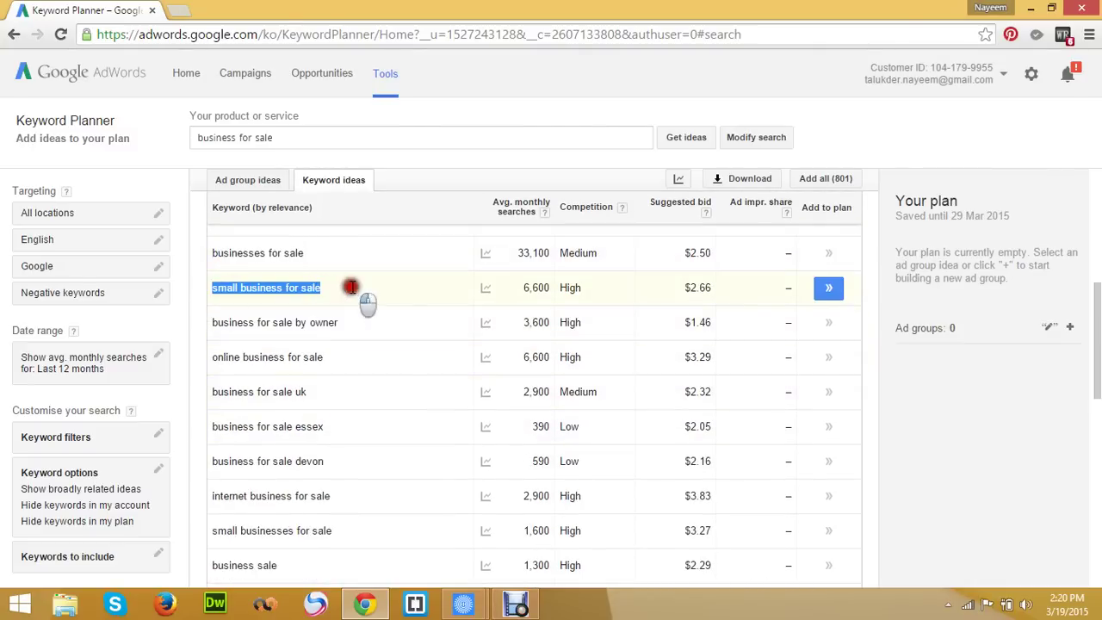
{"action": "left_click_drag", "start_coordinate": [211, 320], "coordinate": [341, 319]}
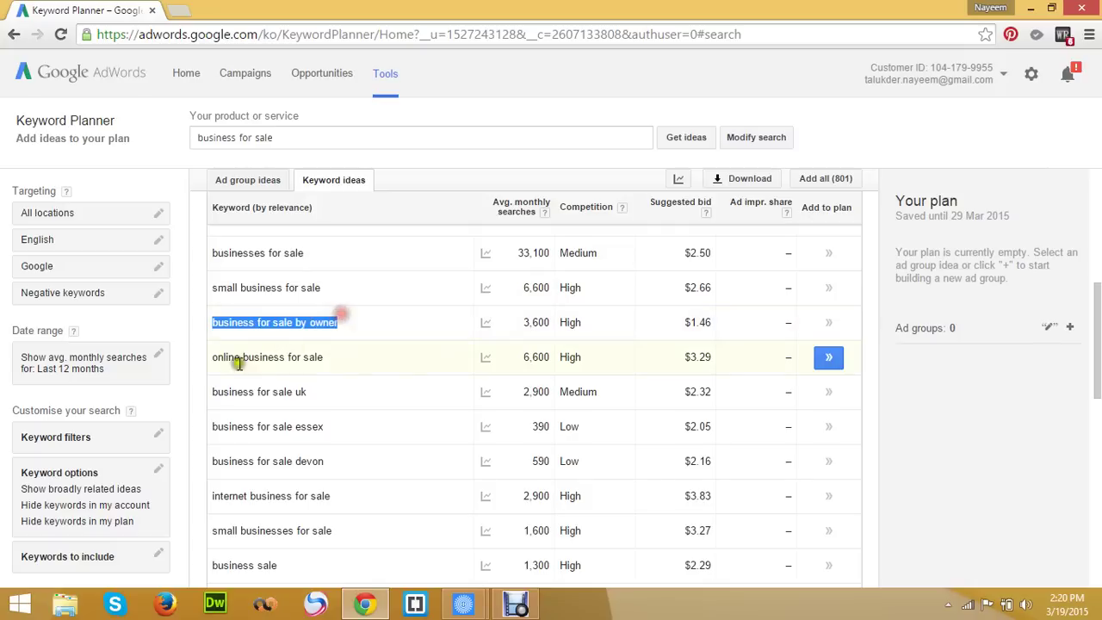
{"action": "left_click_drag", "start_coordinate": [213, 356], "coordinate": [332, 356]}
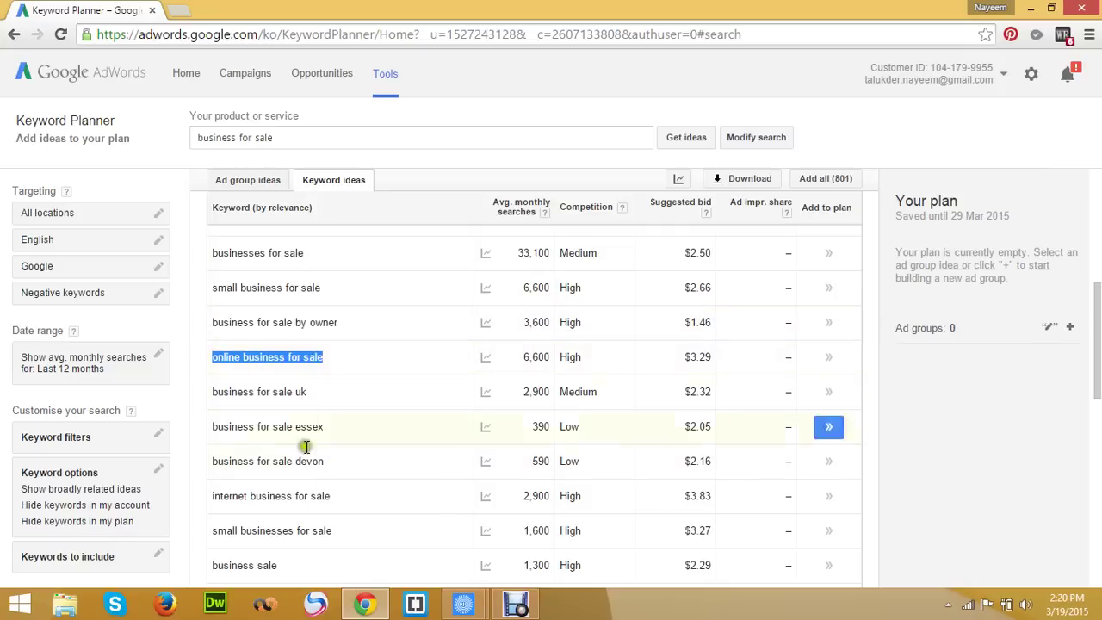
- Scroll the keyword ideas, then open Keyword filters at the Suggested bid minimum box
{"action": "scroll", "coordinate": [416, 467], "scroll_direction": "down", "scroll_amount": 5}
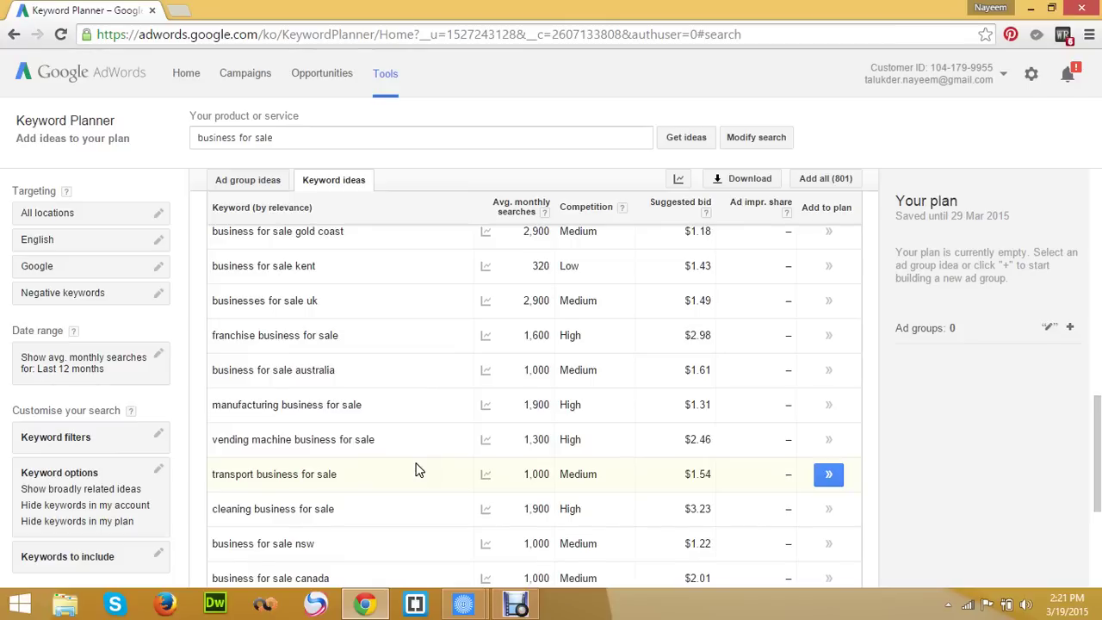
{"action": "scroll", "coordinate": [761, 472], "scroll_direction": "down", "scroll_amount": 3}
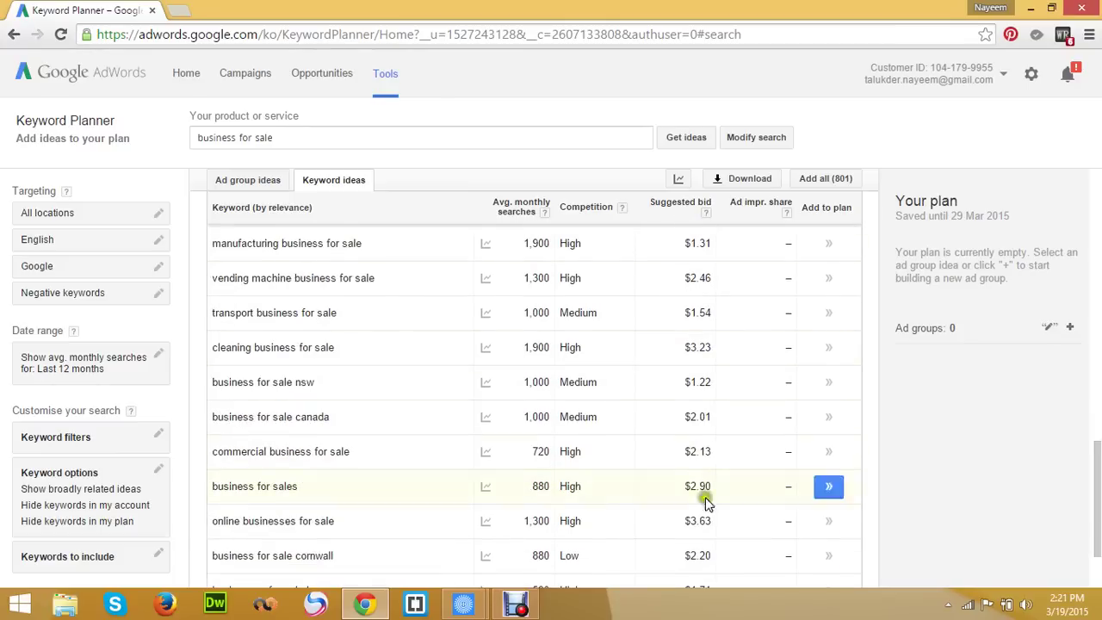
{"action": "scroll", "coordinate": [770, 499], "scroll_direction": "down", "scroll_amount": 2}
{"action": "scroll", "coordinate": [517, 456], "scroll_direction": "up", "scroll_amount": 5}
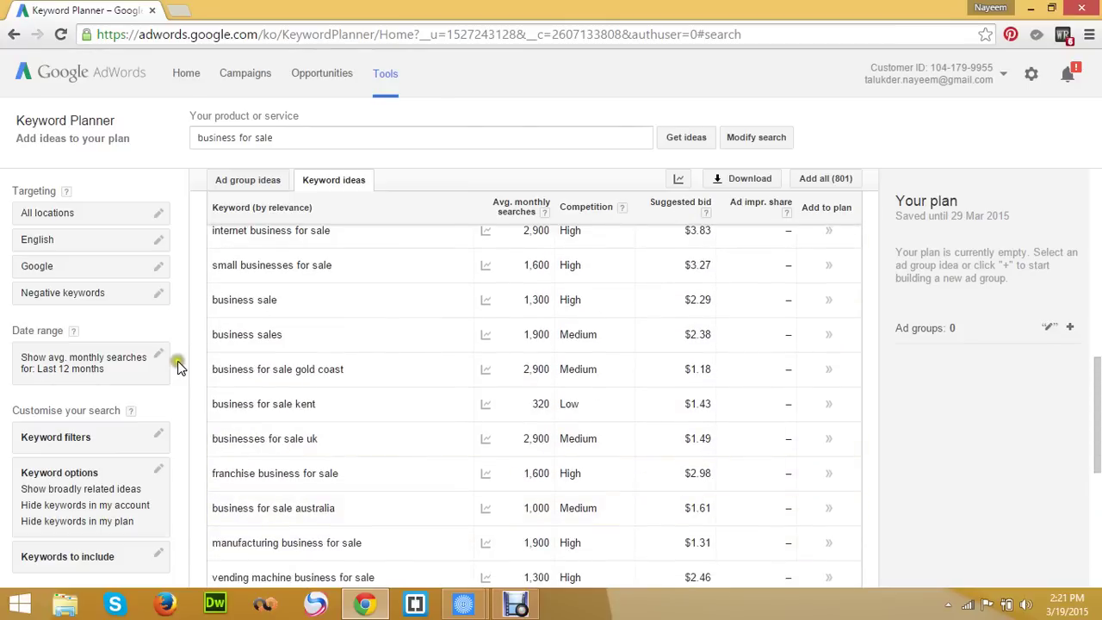
{"action": "left_click", "coordinate": [158, 436]}
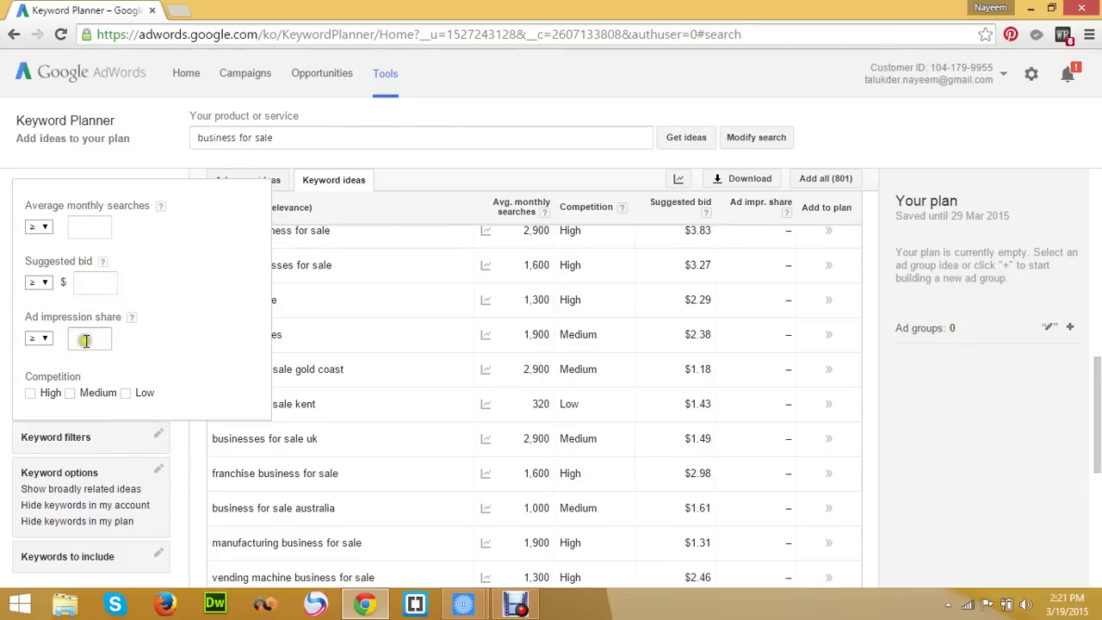
{"action": "left_click", "coordinate": [94, 285]}
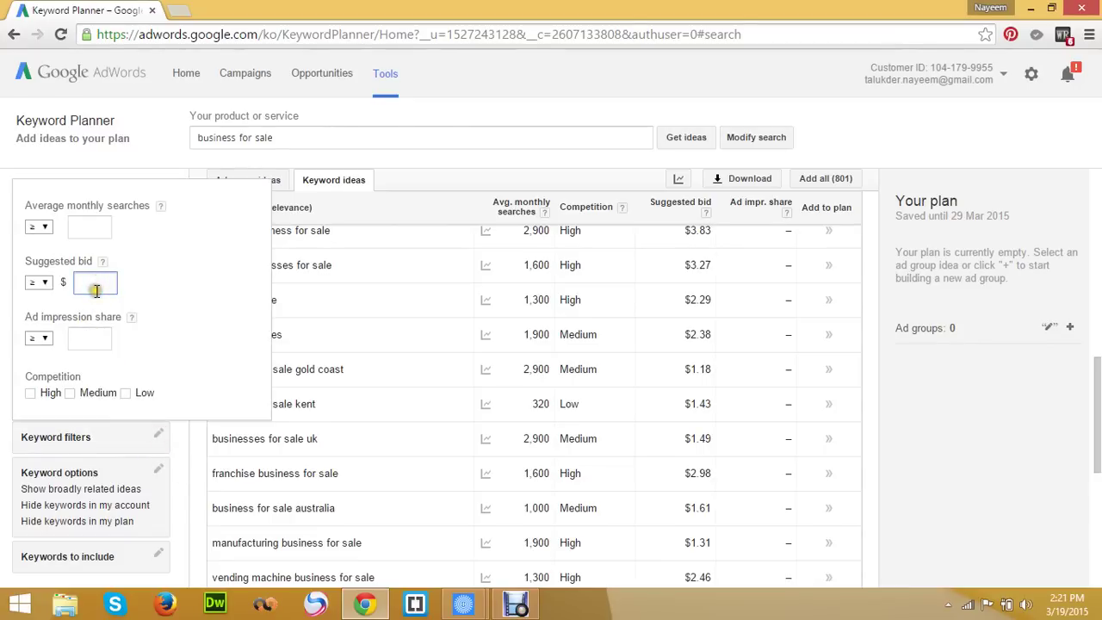
- Apply the $5 minimum suggested bid filter and review results like businesses for sales at 5.67
{"action": "type", "text": "5"}
{"action": "key", "text": "Return"}
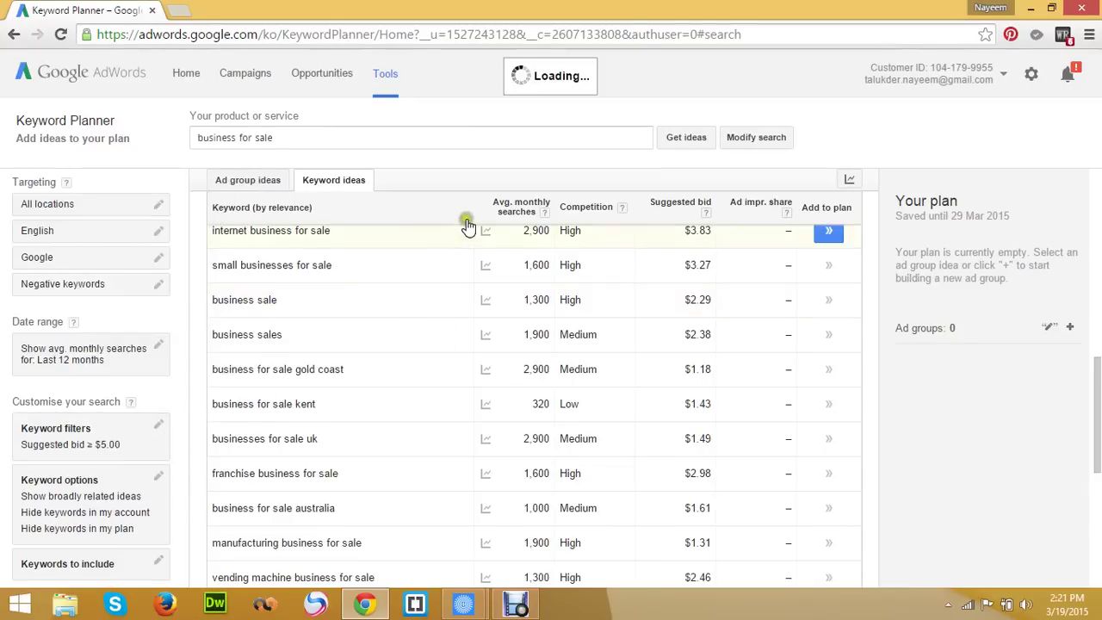
{"action": "scroll", "coordinate": [413, 396], "scroll_direction": "up", "scroll_amount": 5}
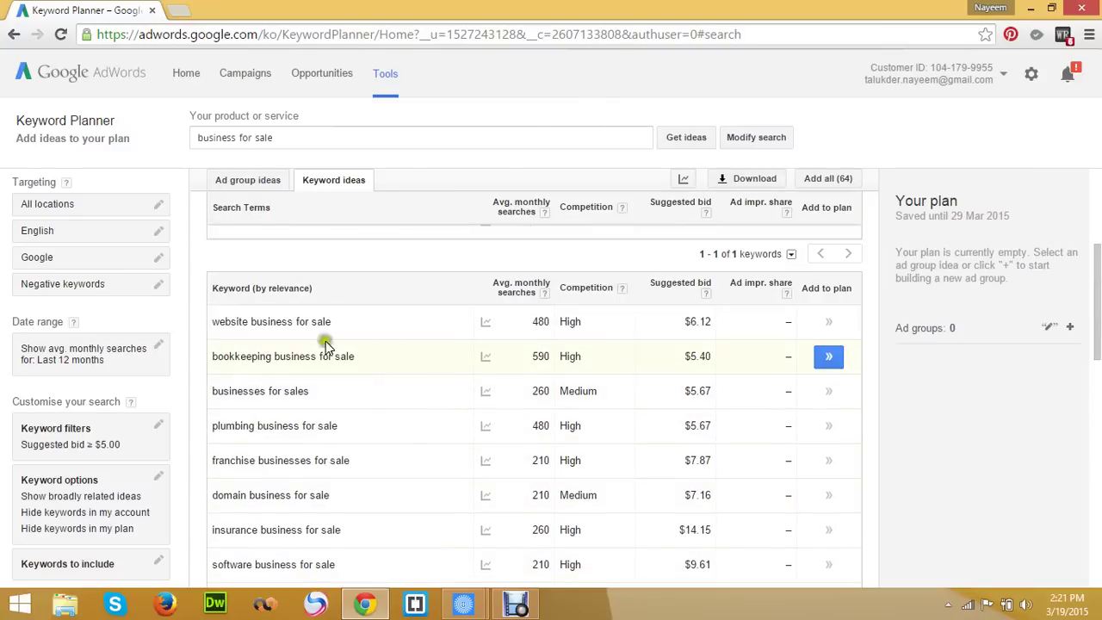
{"action": "triple_click", "coordinate": [258, 321]}
{"action": "triple_click", "coordinate": [269, 355]}
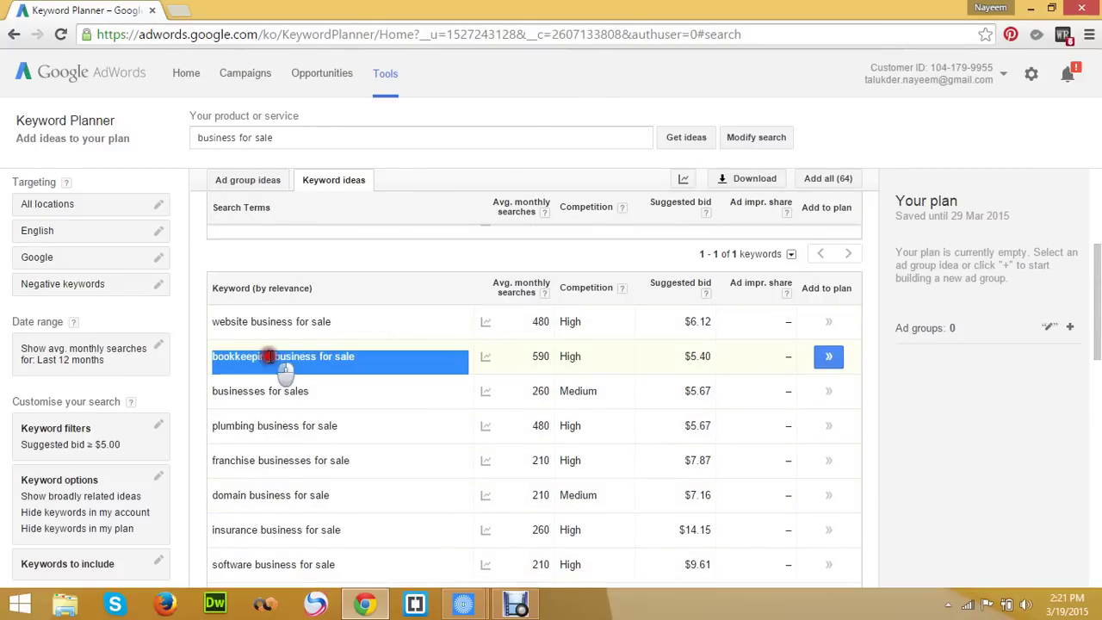
{"action": "double_click", "coordinate": [233, 392]}
{"action": "left_click", "coordinate": [233, 392]}
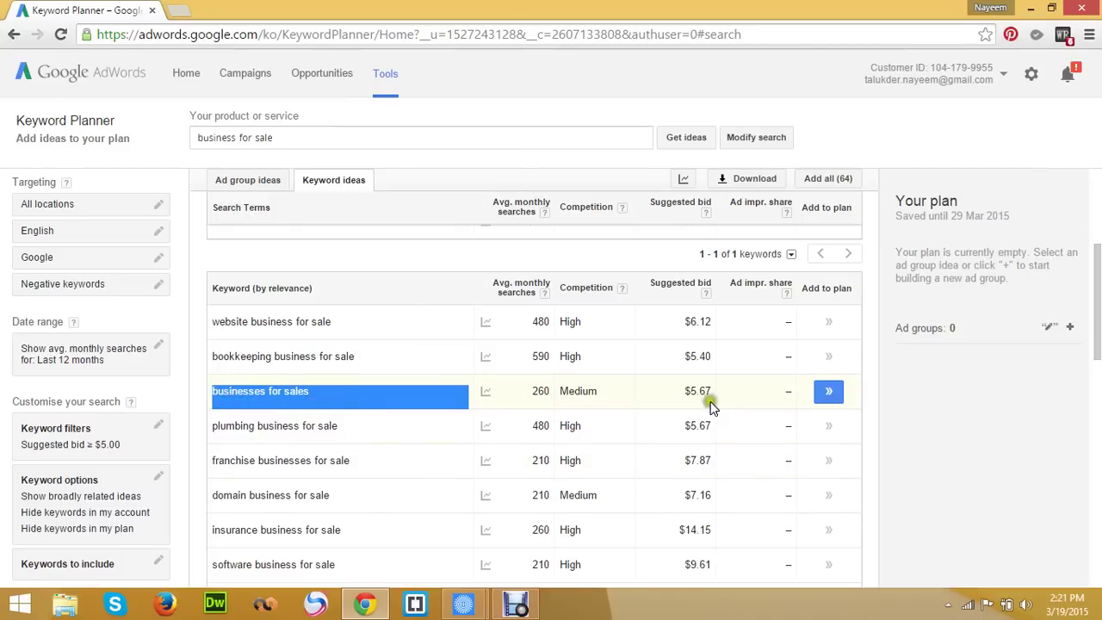
{"action": "left_click", "coordinate": [245, 393]}
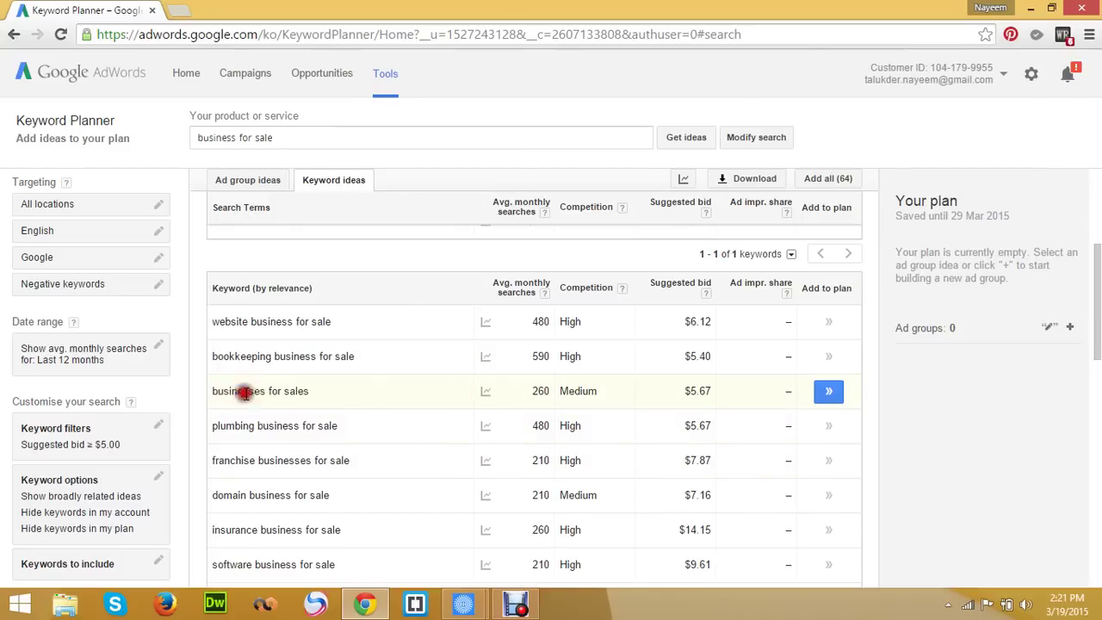
{"action": "double_click", "coordinate": [245, 392]}
{"action": "double_click", "coordinate": [295, 391]}
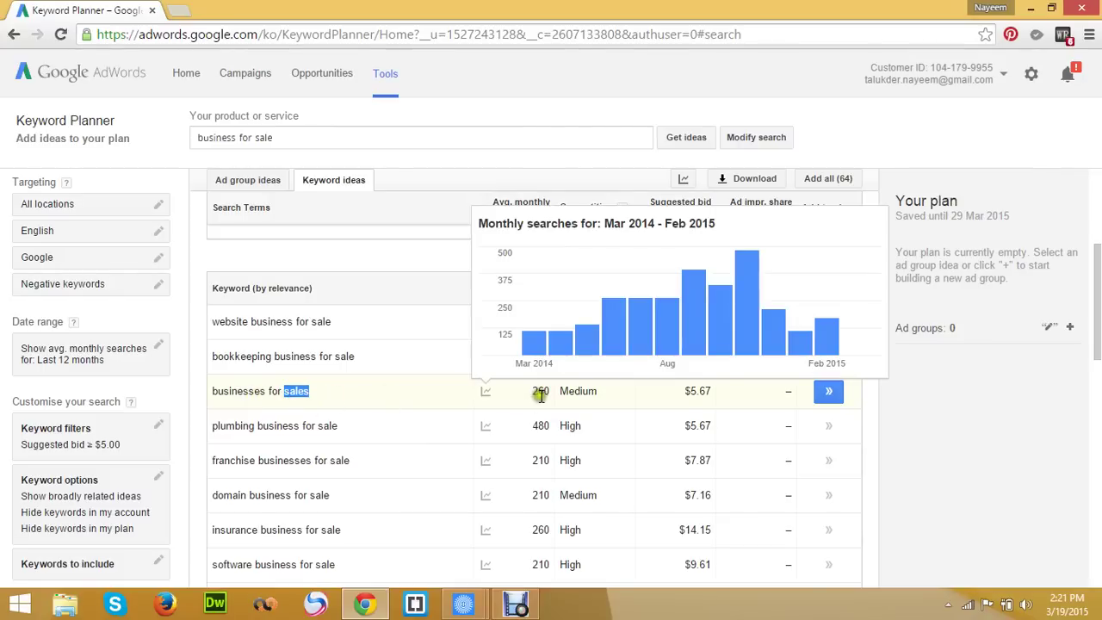
{"action": "double_click", "coordinate": [707, 390]}
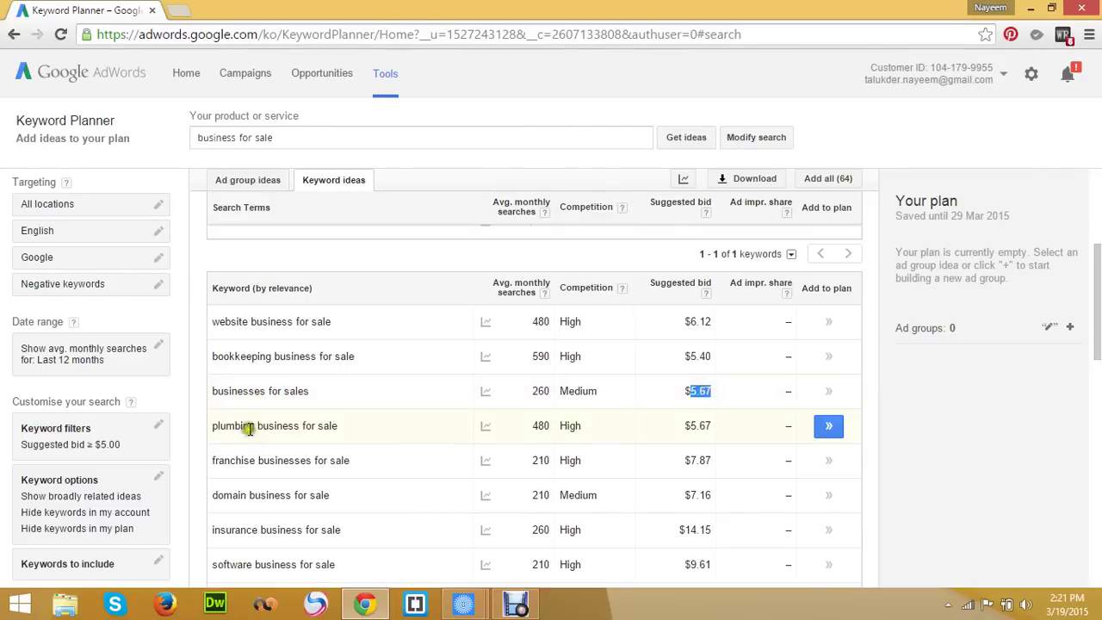
- Review filtered keywords such as plumbing, franchise and insurance business for sale, and franchise opportunities
{"action": "left_click_drag", "start_coordinate": [256, 427], "coordinate": [283, 423]}
{"action": "triple_click", "coordinate": [283, 425]}
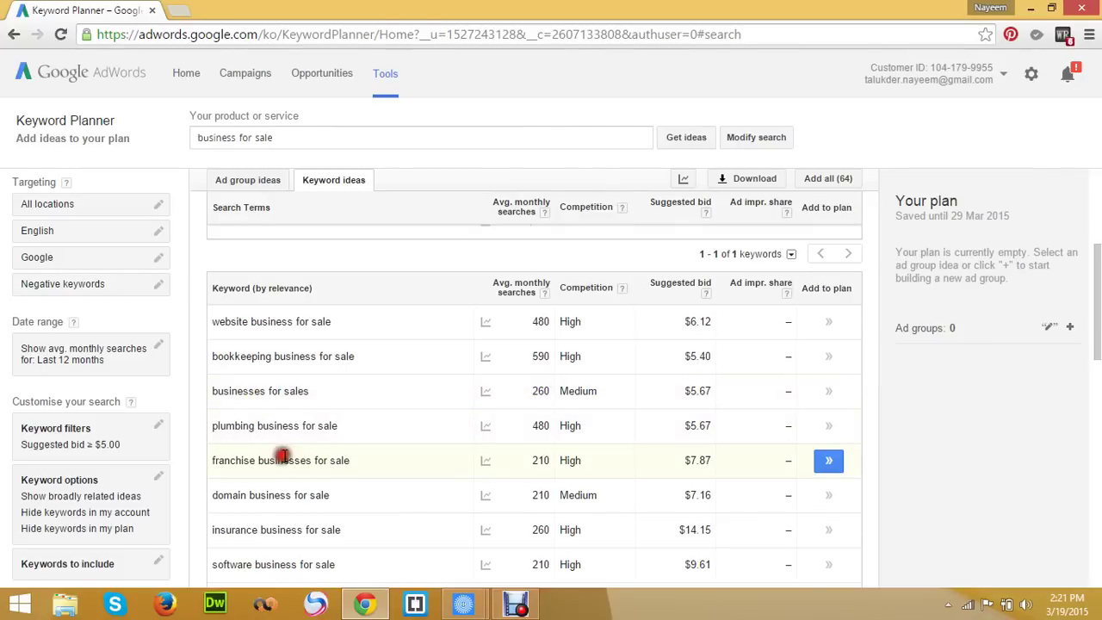
{"action": "triple_click", "coordinate": [284, 454]}
{"action": "scroll", "coordinate": [303, 463], "scroll_direction": "down", "scroll_amount": 1}
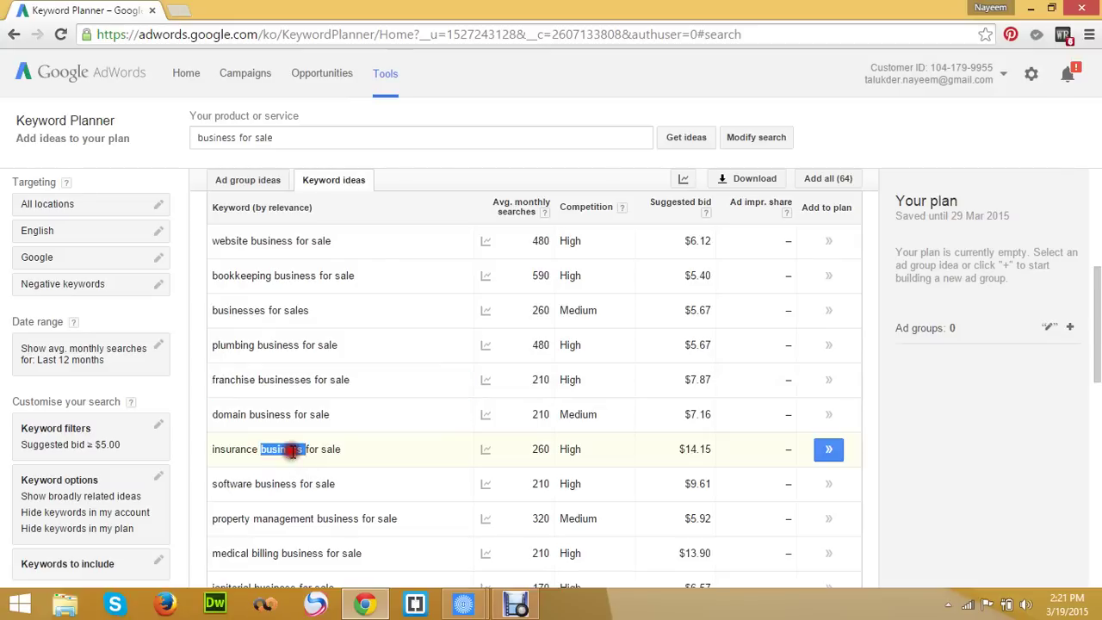
{"action": "triple_click", "coordinate": [293, 451]}
{"action": "scroll", "coordinate": [306, 469], "scroll_direction": "down", "scroll_amount": 5}
{"action": "scroll", "coordinate": [315, 488], "scroll_direction": "down", "scroll_amount": 4}
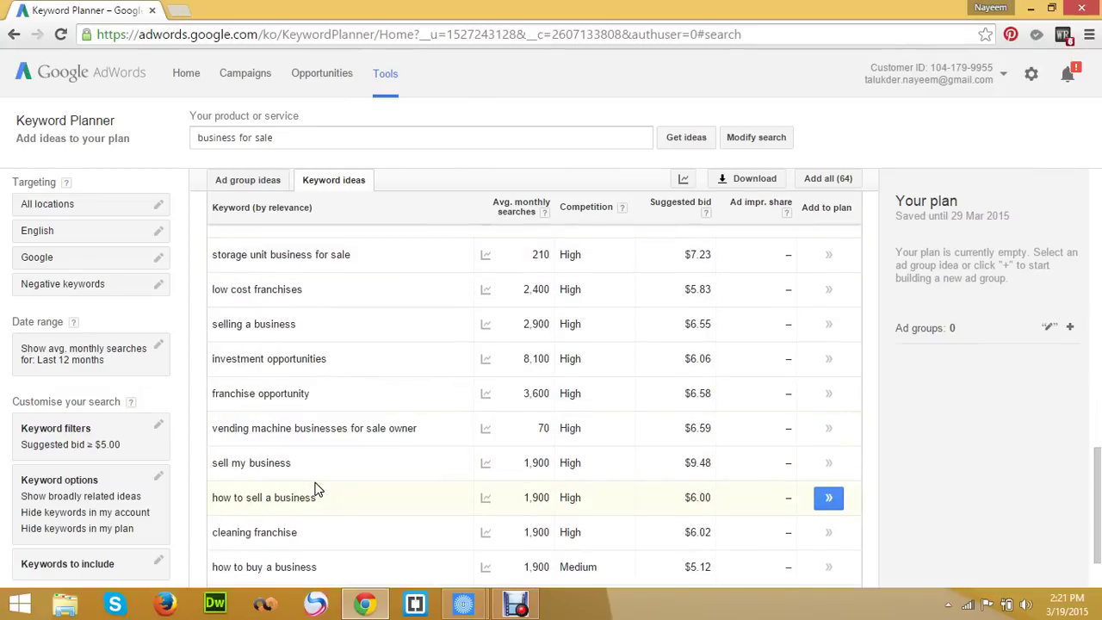
{"action": "triple_click", "coordinate": [253, 381]}
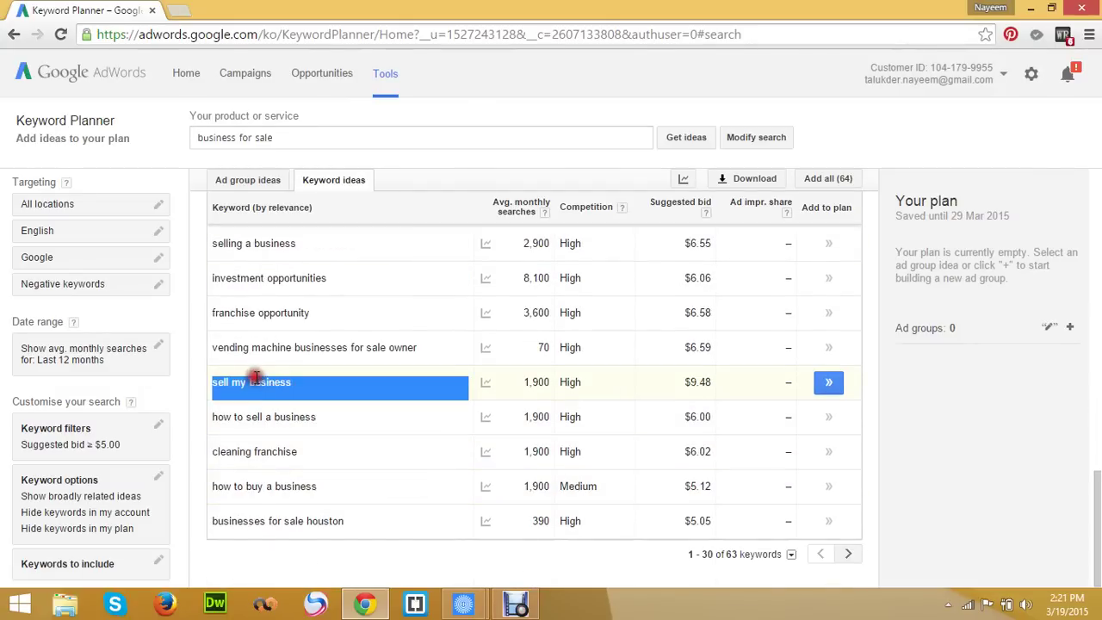
{"action": "scroll", "coordinate": [366, 478], "scroll_direction": "up", "scroll_amount": 4}
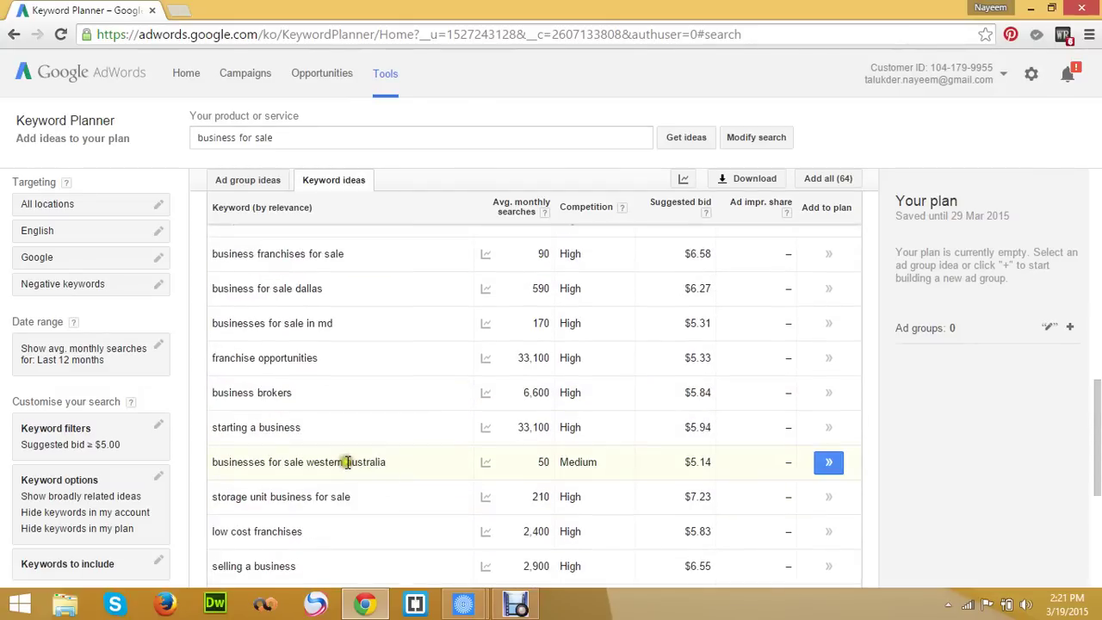
{"action": "triple_click", "coordinate": [272, 356]}
{"action": "left_click", "coordinate": [277, 353]}
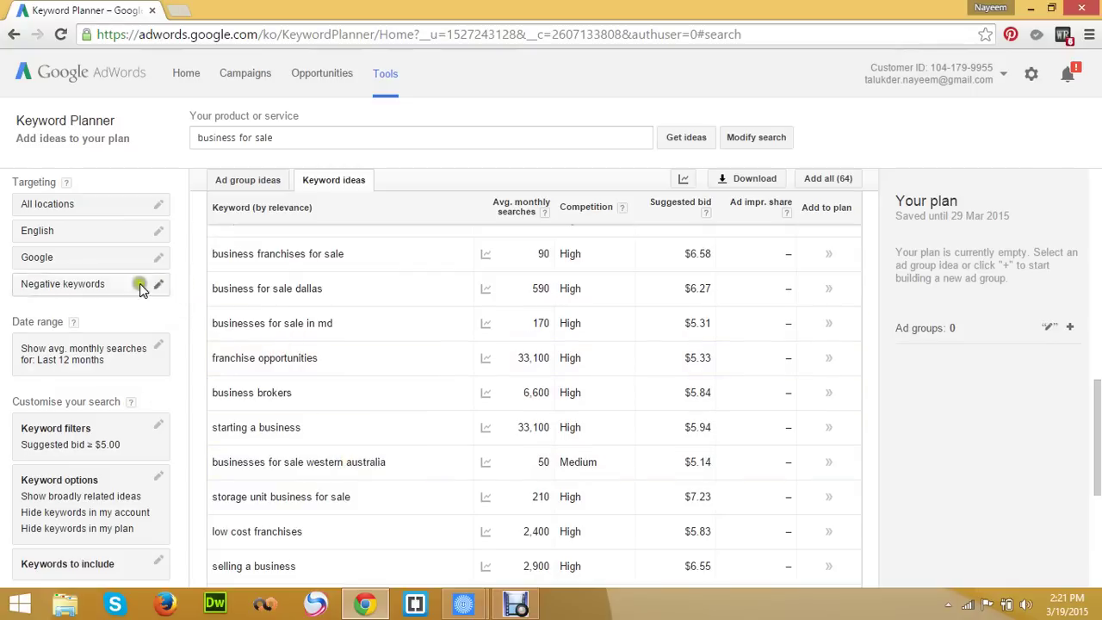
- Add a minimum of 5,000 average monthly searches to the keyword filters
{"action": "left_click", "coordinate": [159, 347]}
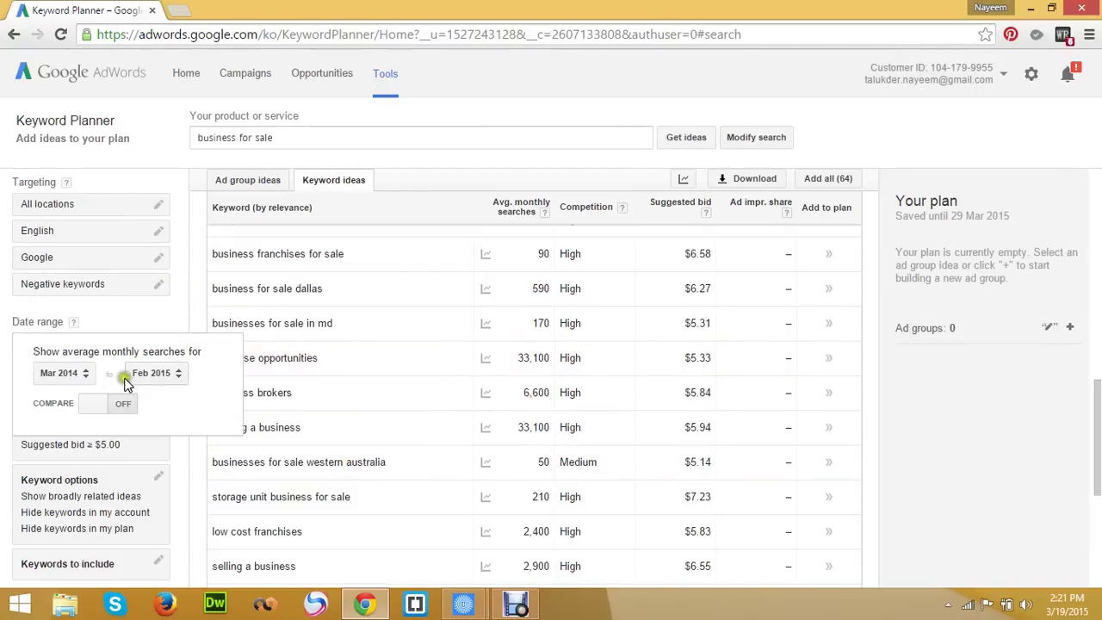
{"action": "left_click", "coordinate": [176, 318]}
{"action": "left_click", "coordinate": [156, 428]}
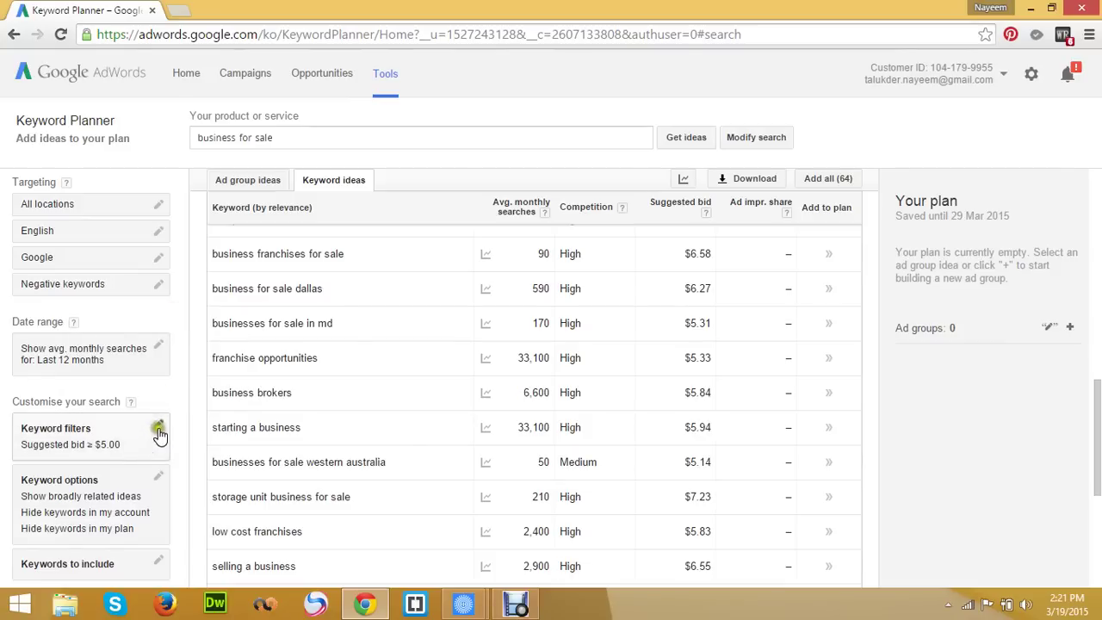
{"action": "left_click", "coordinate": [85, 218]}
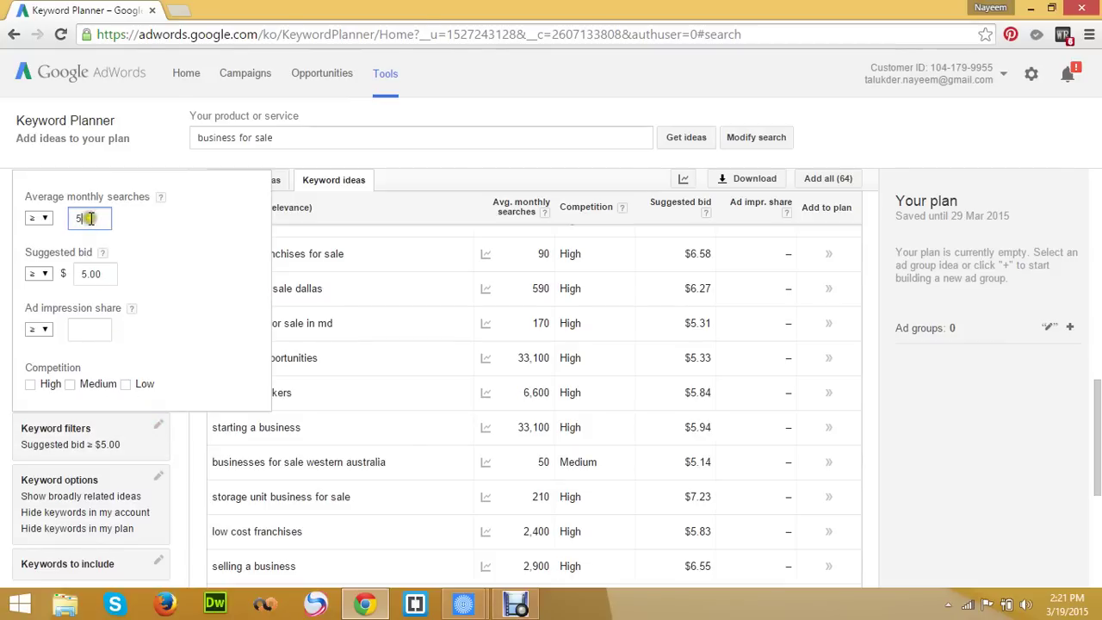
{"action": "left_click", "coordinate": [405, 215]}
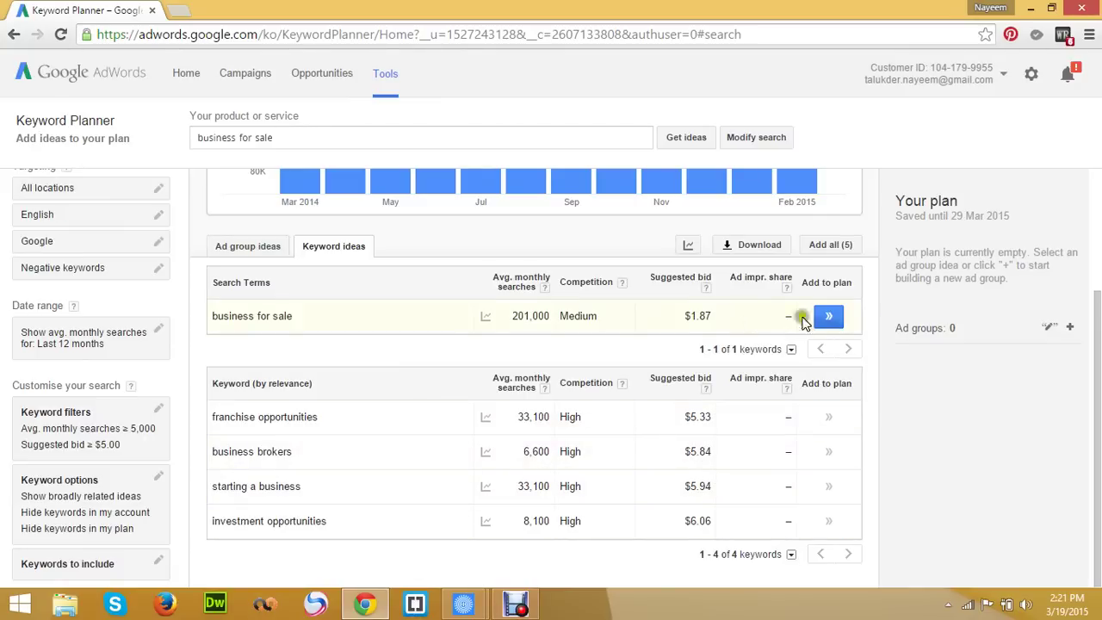
- Review the four remaining keywords and select the franchise opportunities keyword text for copying
{"action": "triple_click", "coordinate": [270, 417]}
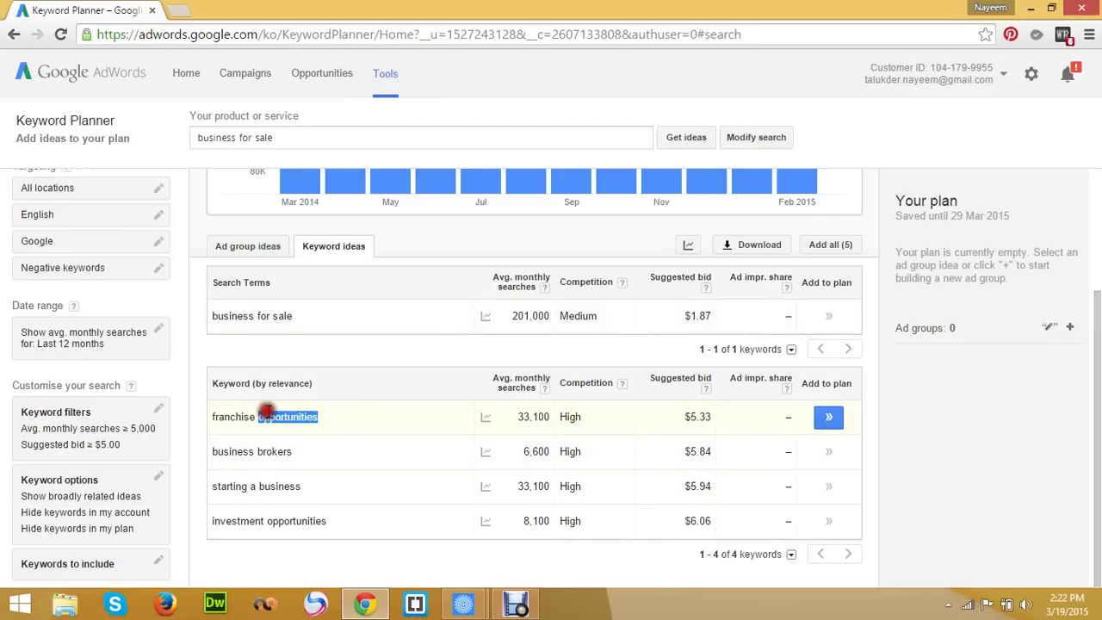
{"action": "triple_click", "coordinate": [259, 451]}
{"action": "triple_click", "coordinate": [277, 485]}
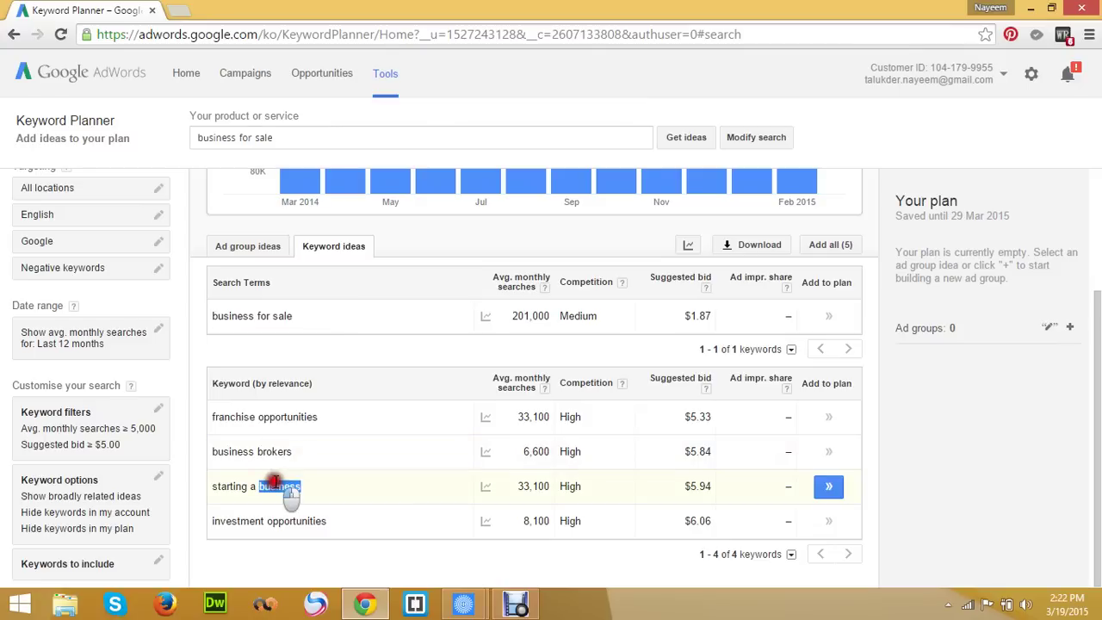
{"action": "triple_click", "coordinate": [268, 522]}
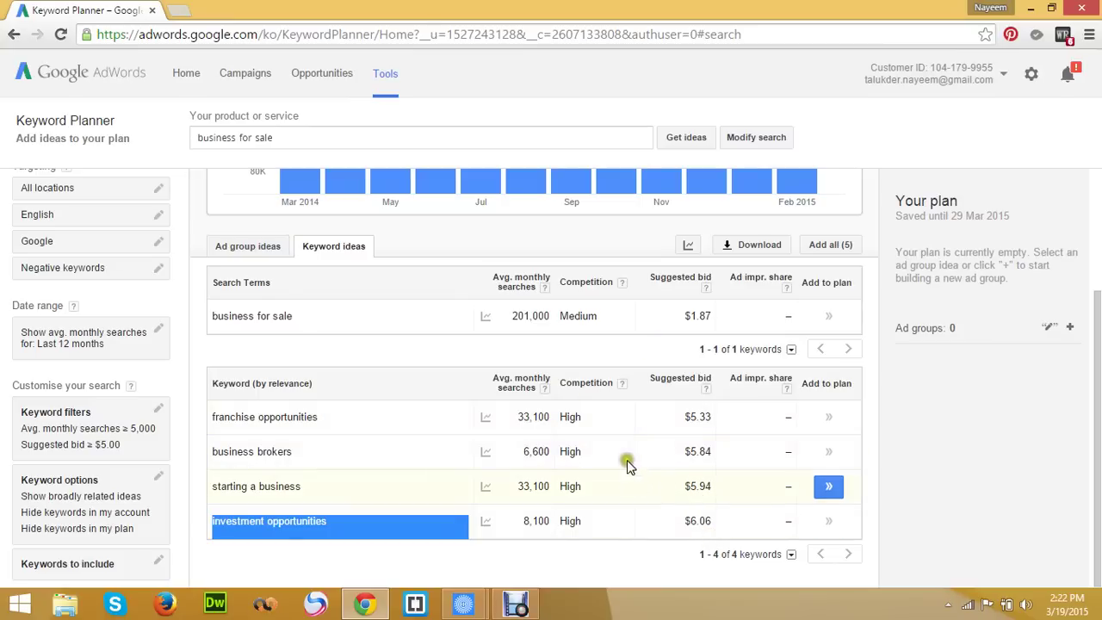
{"action": "left_click", "coordinate": [329, 417]}
{"action": "left_click_drag", "start_coordinate": [329, 417], "coordinate": [215, 419]}
{"action": "right_click", "coordinate": [287, 419]}
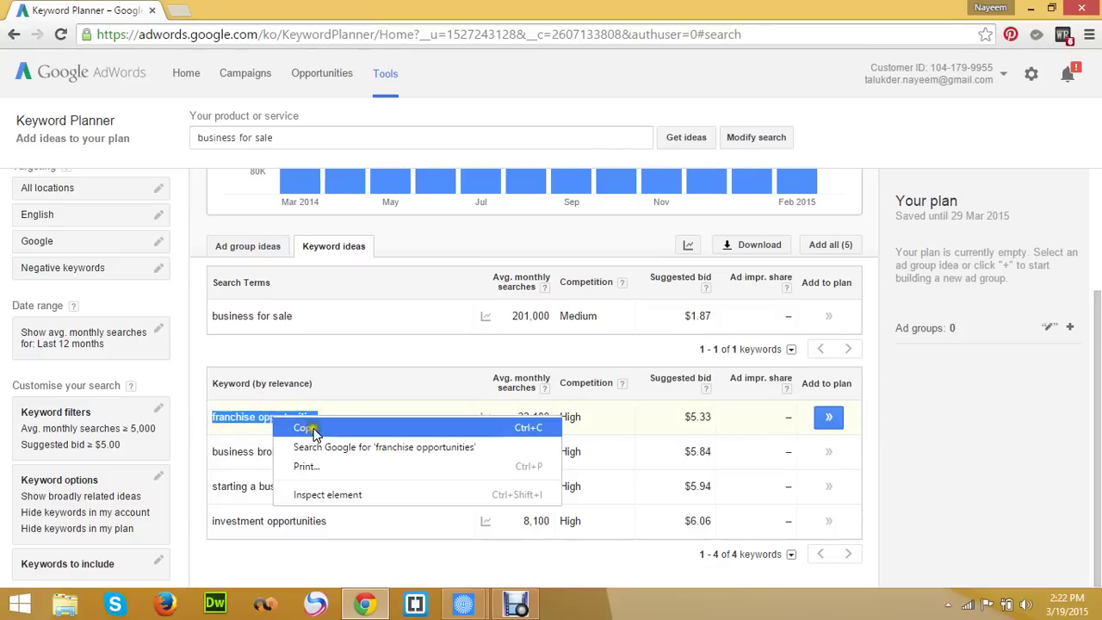
- Copy the franchise opportunities keyword and download the filtered ideas as an Excel CSV
{"action": "left_click", "coordinate": [314, 425]}
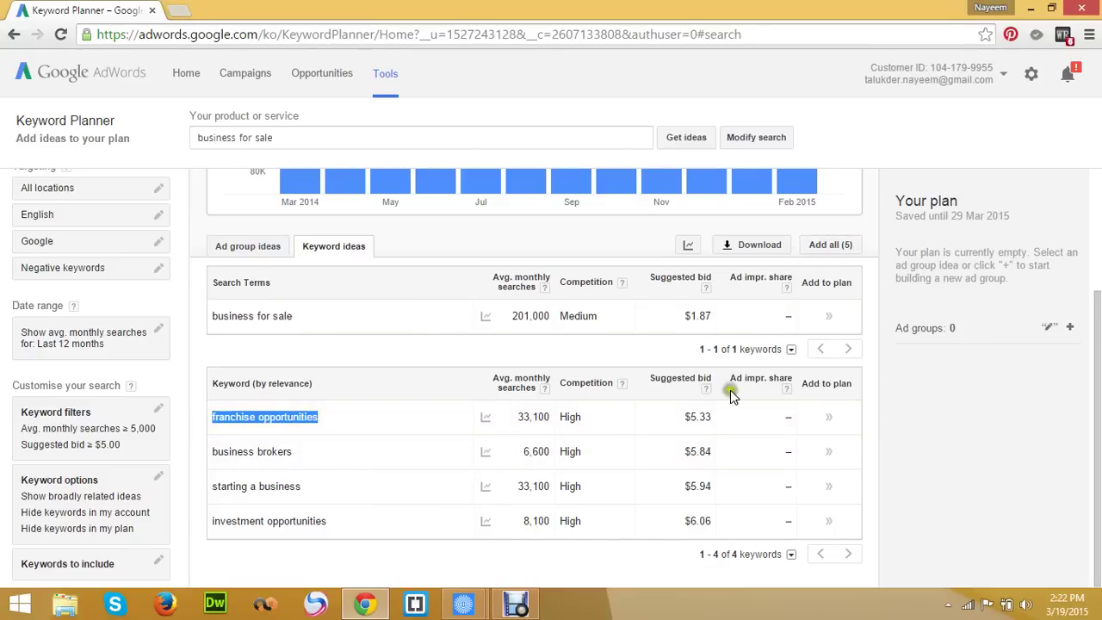
{"action": "left_click", "coordinate": [757, 247]}
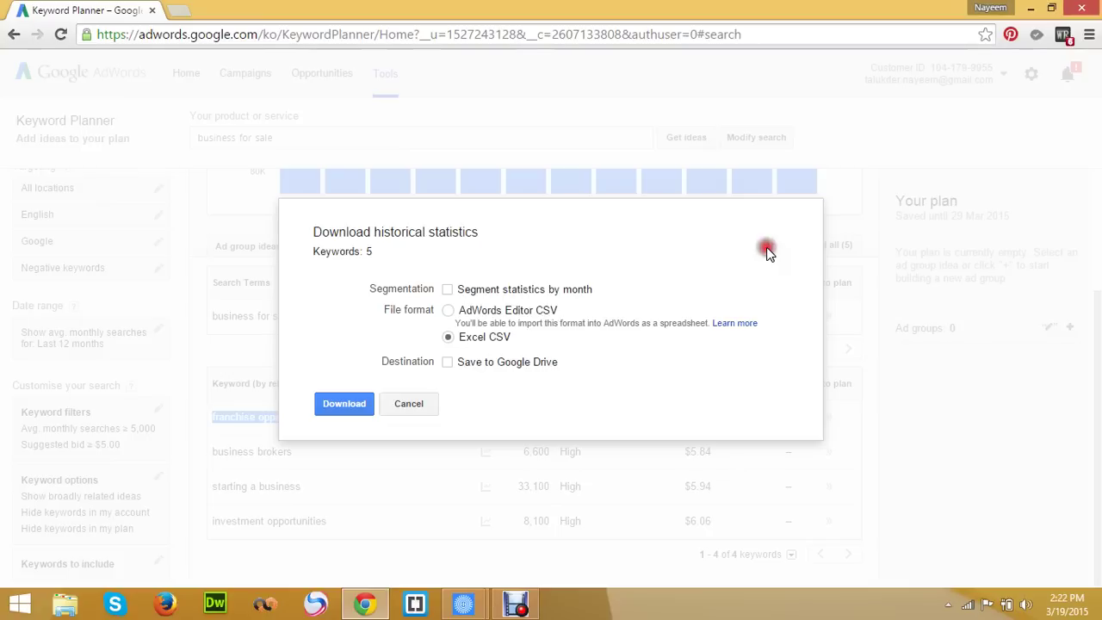
{"action": "left_click", "coordinate": [341, 398]}
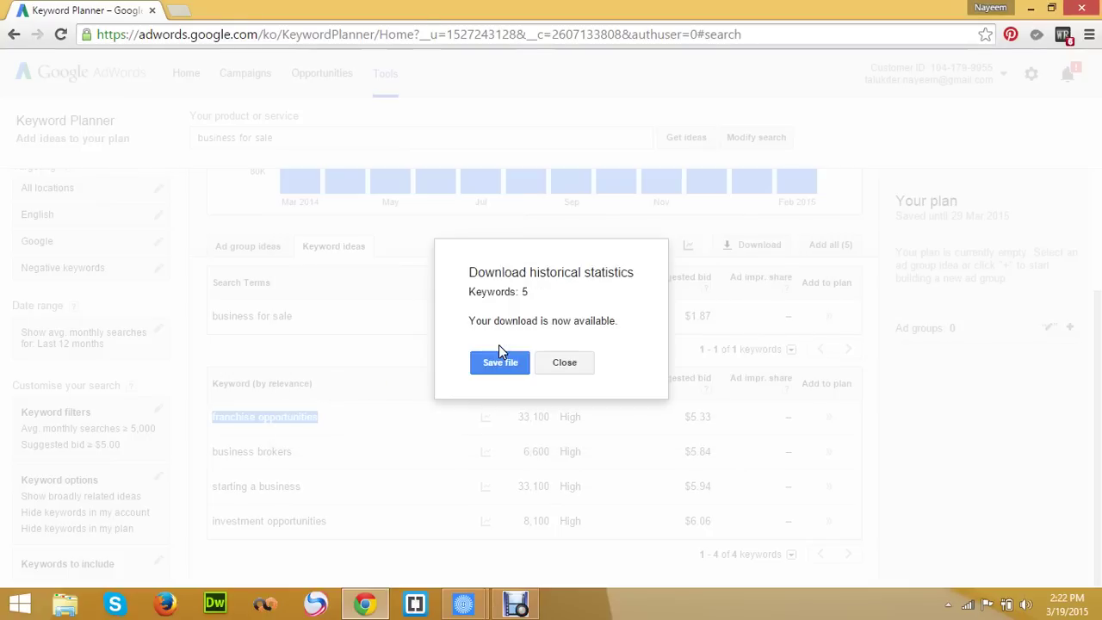
{"action": "left_click", "coordinate": [500, 360]}
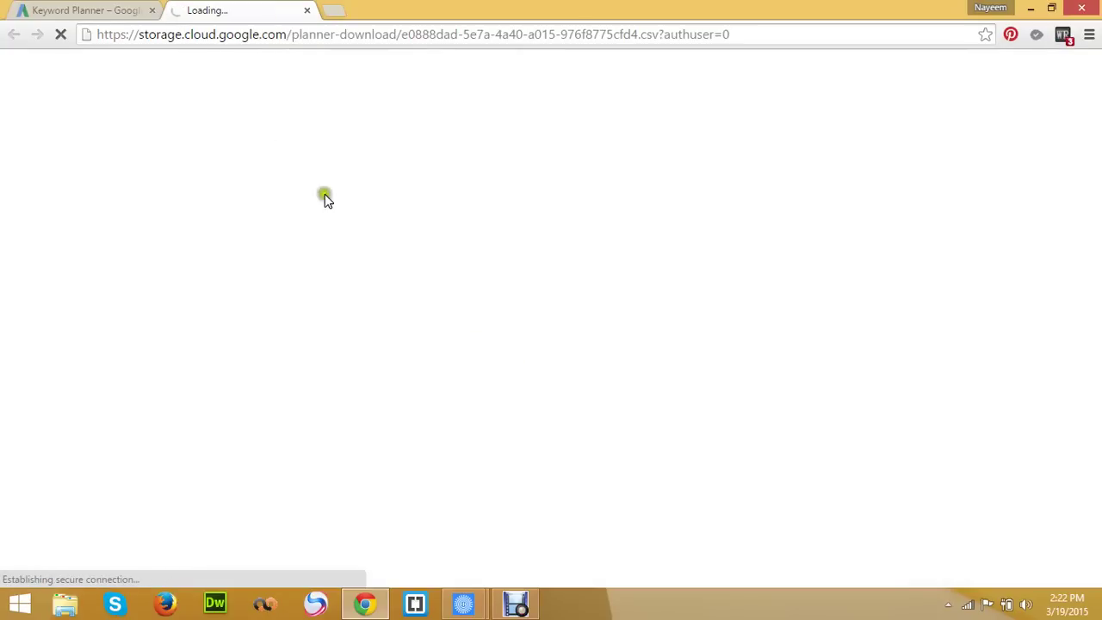
- Open the downloaded keyword CSV in Excel to check it, then close Excel
{"action": "left_click", "coordinate": [86, 8]}
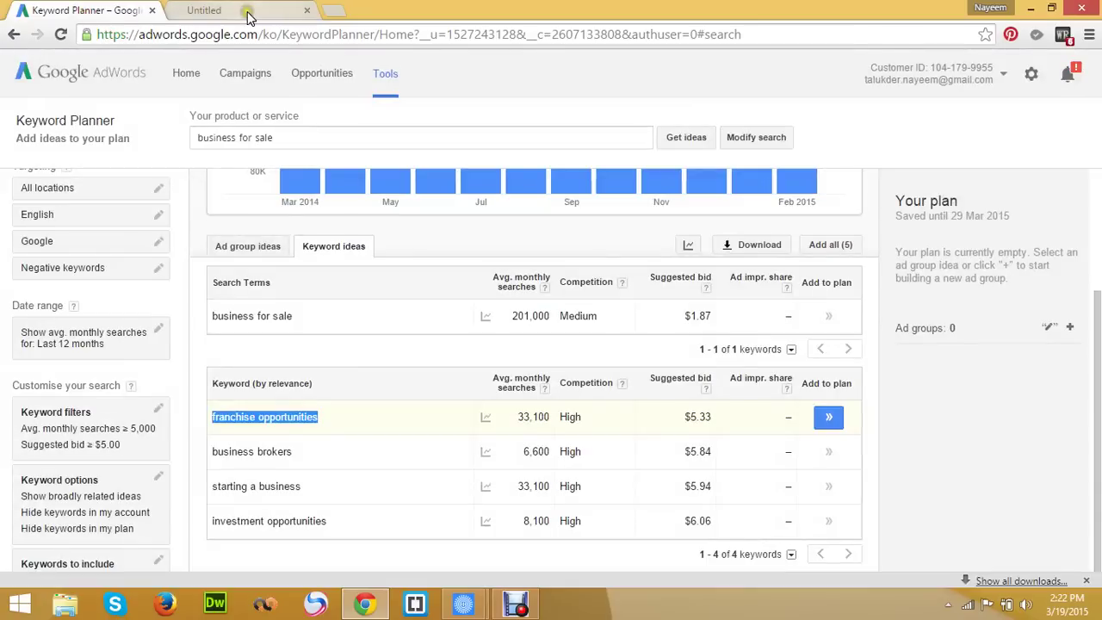
{"action": "left_click", "coordinate": [129, 570]}
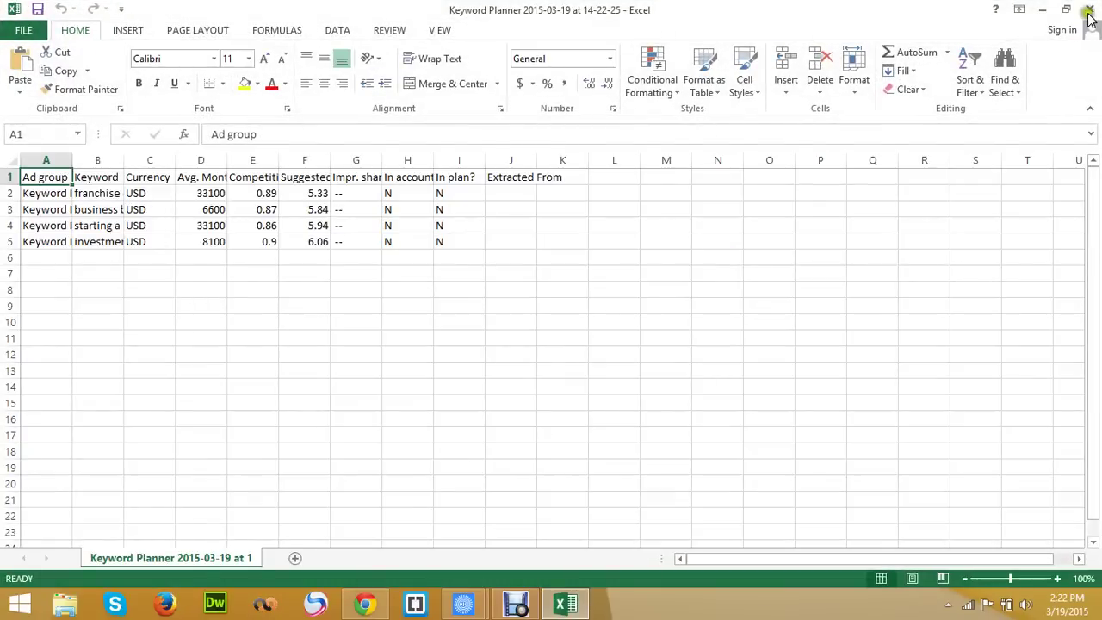
{"action": "left_click", "coordinate": [1088, 12]}
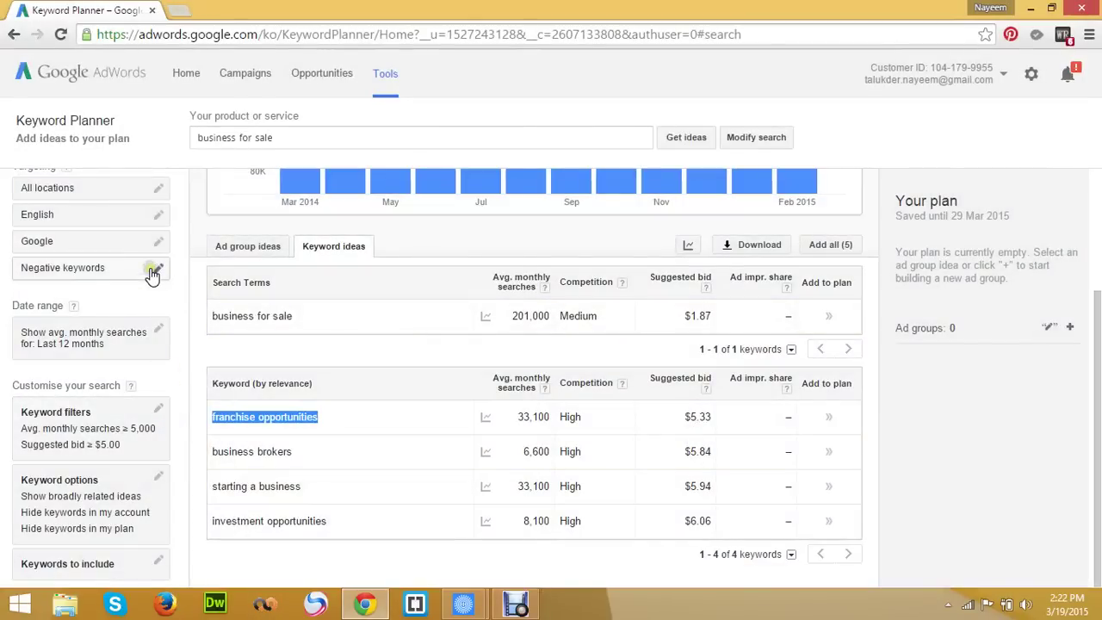
- Clear the average monthly searches and suggested bid minimums from the keyword filters
{"action": "left_click", "coordinate": [158, 413]}
{"action": "left_click_drag", "start_coordinate": [108, 258], "coordinate": [18, 258]}
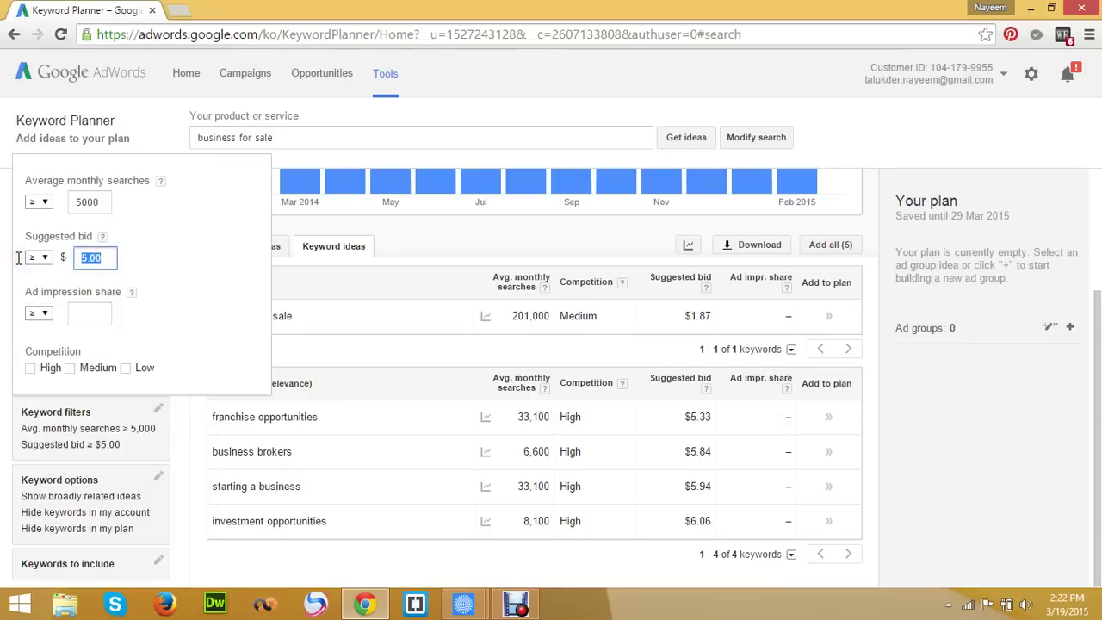
{"action": "left_click", "coordinate": [95, 202]}
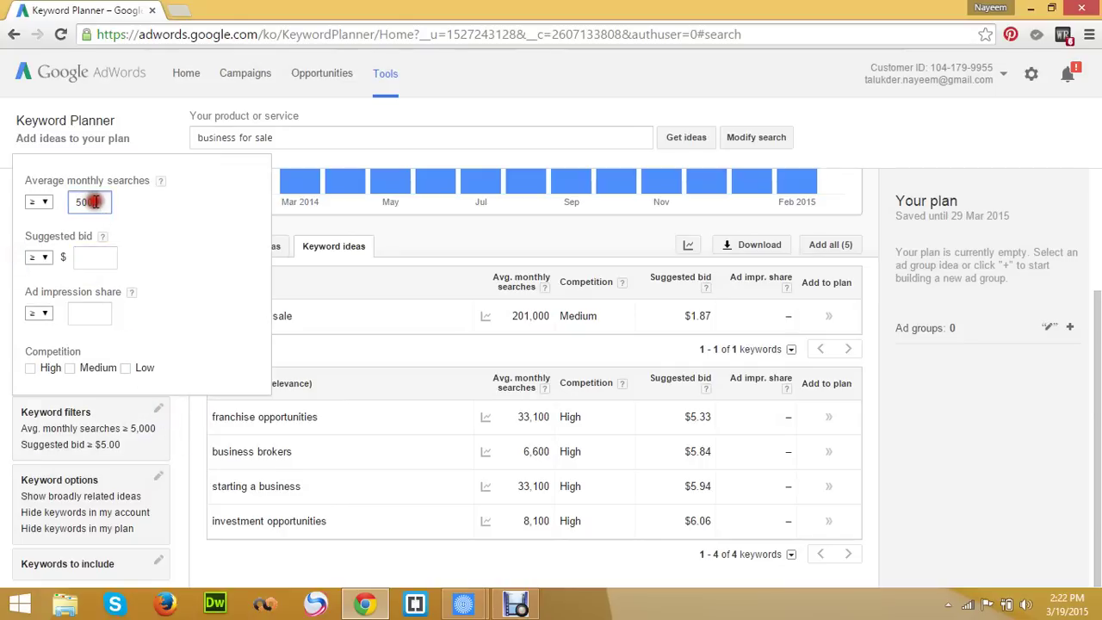
{"action": "left_click", "coordinate": [541, 97]}
- Download all 801 keyword ideas as an Excel CSV and open the file
{"action": "left_click", "coordinate": [756, 250]}
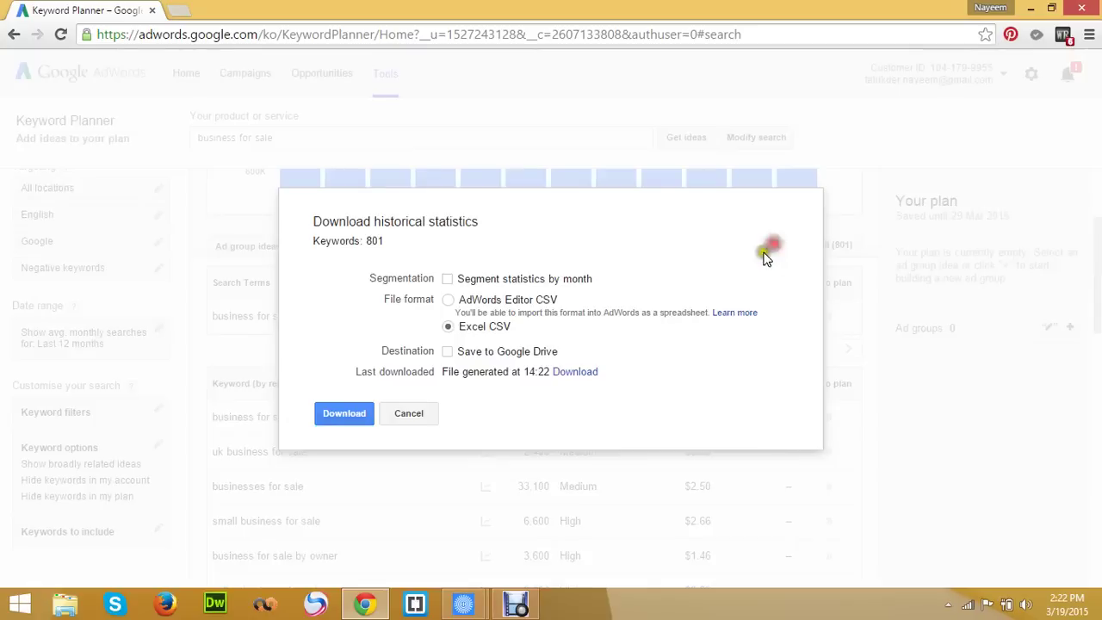
{"action": "left_click", "coordinate": [330, 414]}
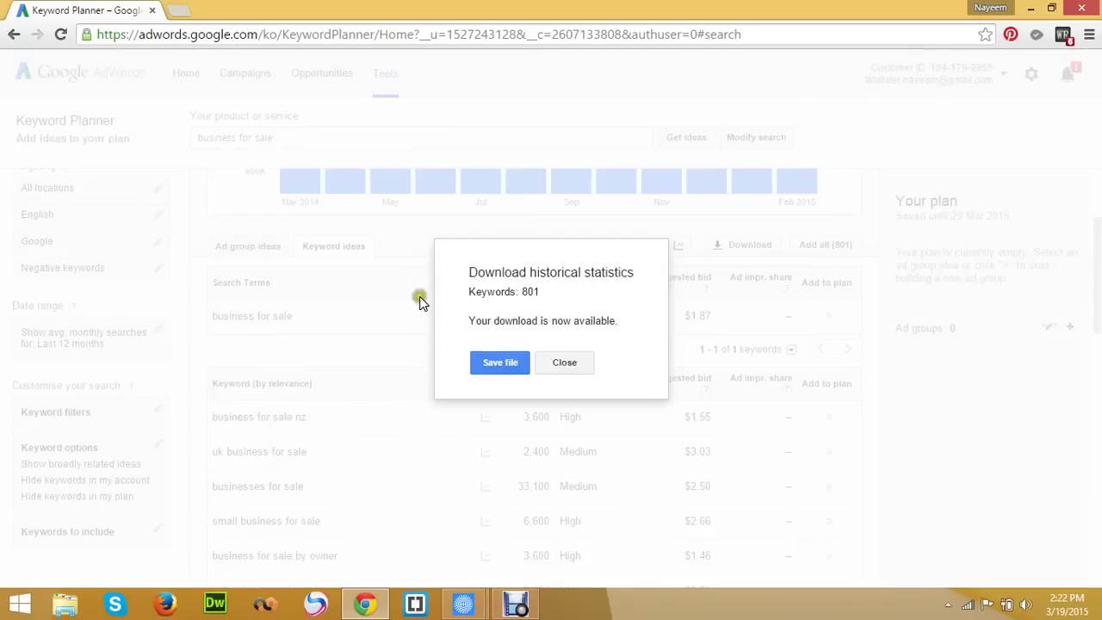
{"action": "left_click", "coordinate": [501, 362]}
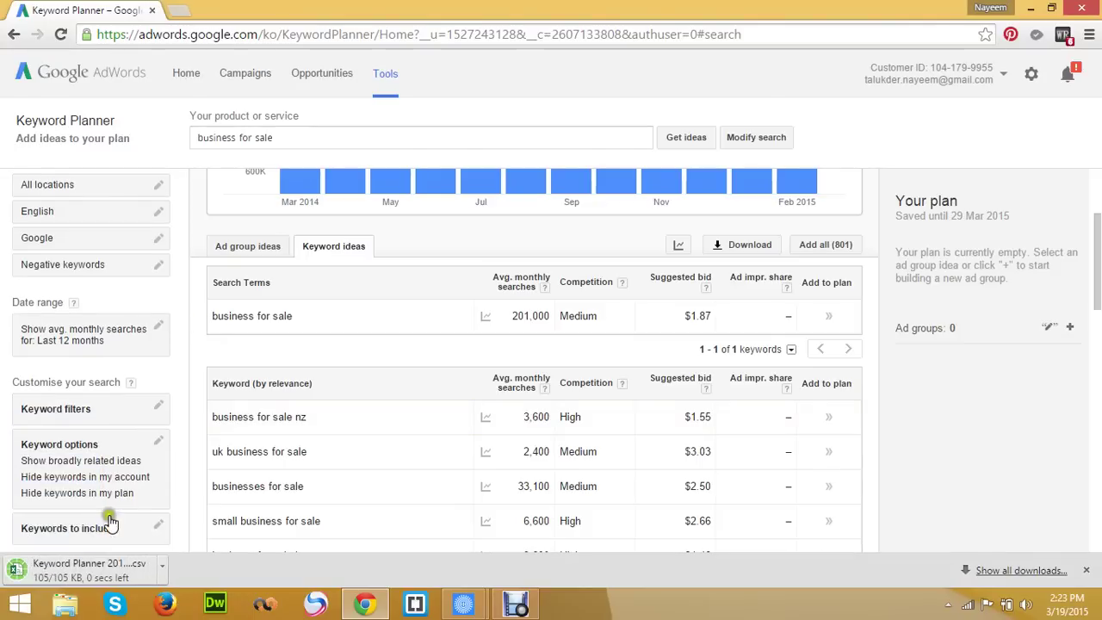
{"action": "left_click", "coordinate": [77, 573]}
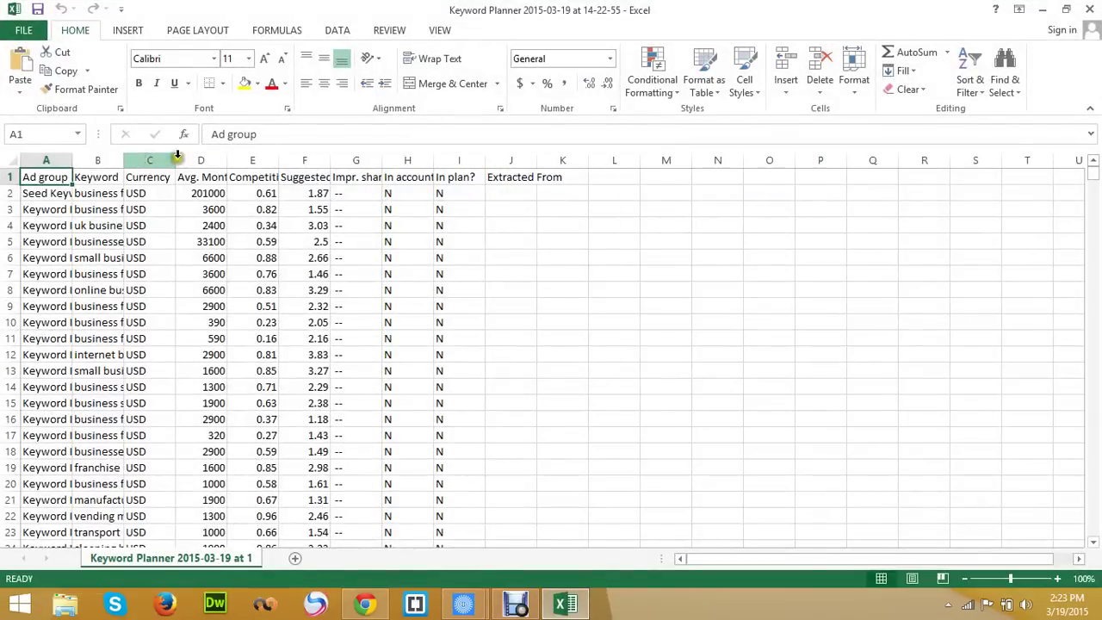
- Autofit the Competition, Suggested bid and Impr. share columns to their headers
{"action": "double_click", "coordinate": [276, 162]}
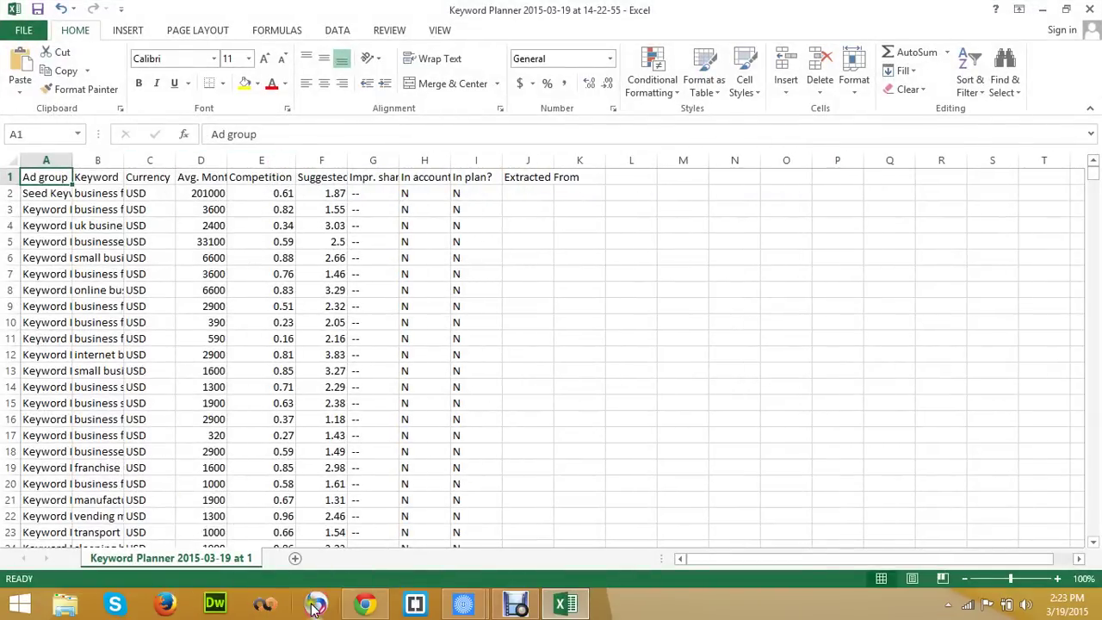
{"action": "left_click", "coordinate": [365, 604]}
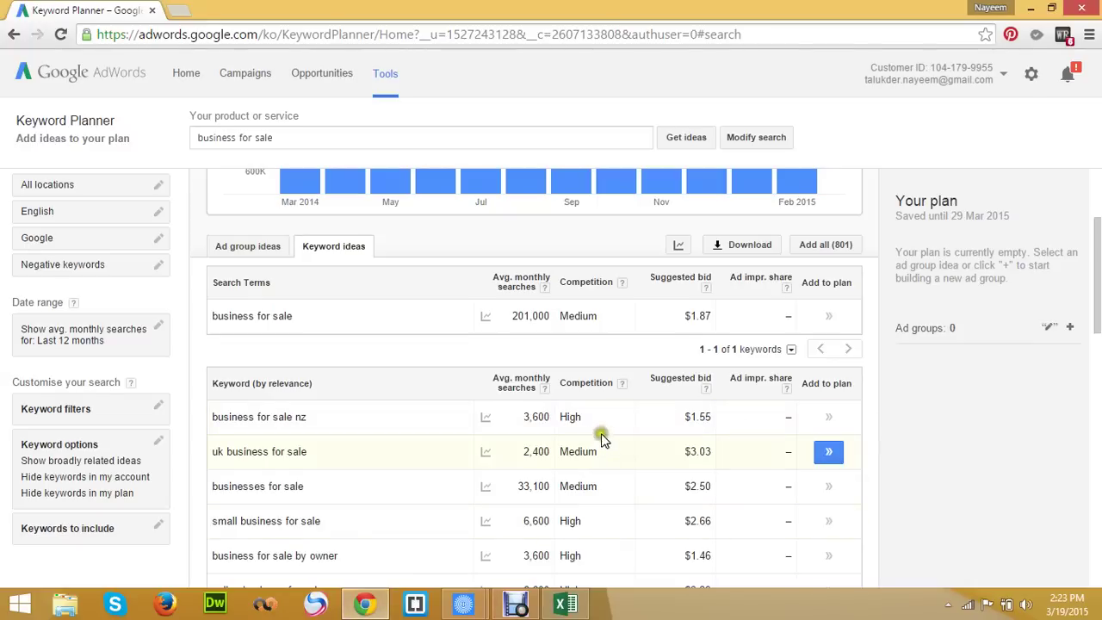
{"action": "left_click", "coordinate": [365, 604]}
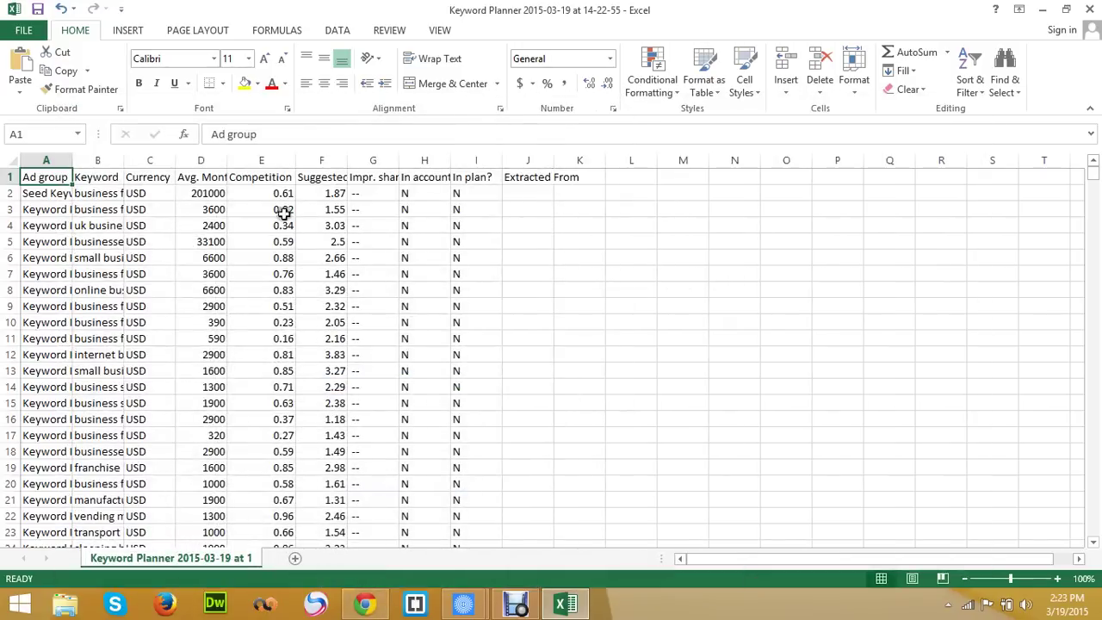
{"action": "double_click", "coordinate": [346, 160]}
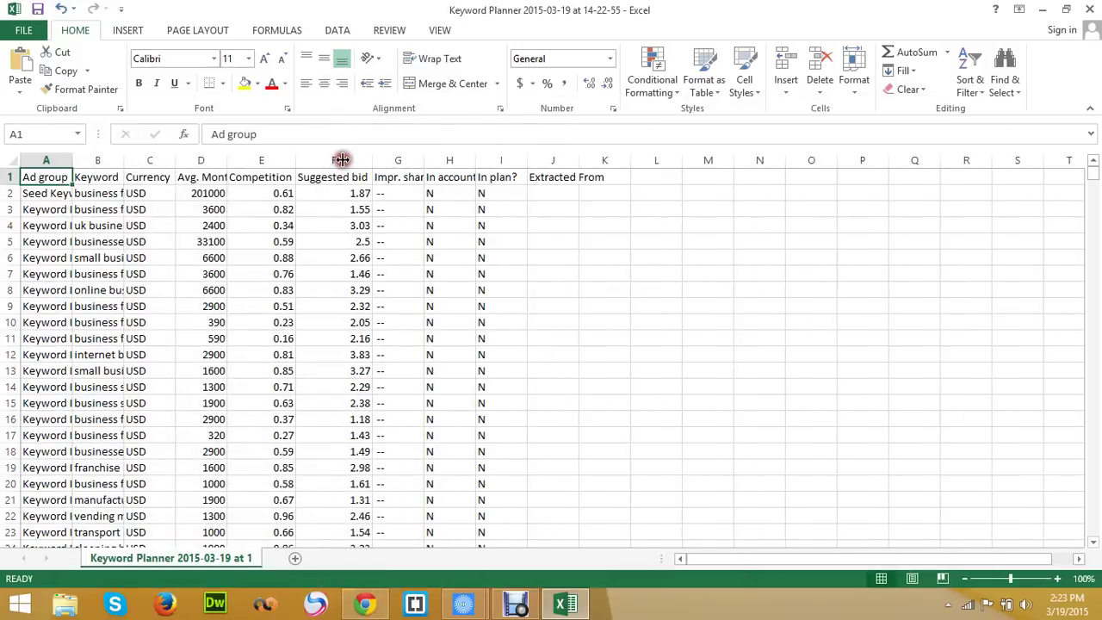
{"action": "double_click", "coordinate": [421, 160]}
- Delete the Impr. share and following columns, plus the Ad group and Currency columns
{"action": "left_click", "coordinate": [411, 138]}
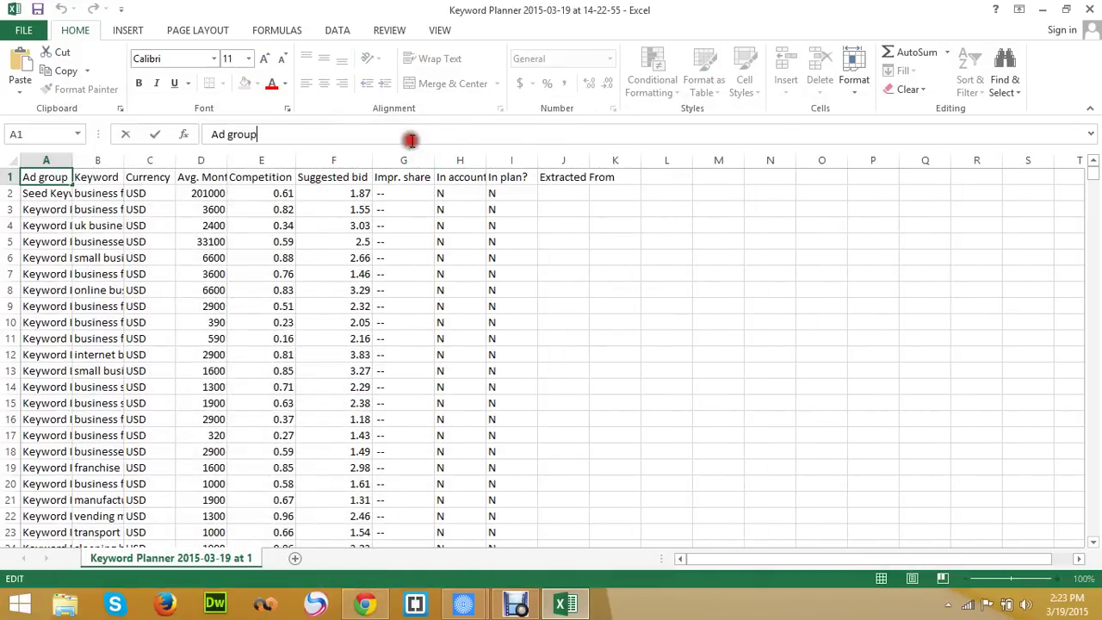
{"action": "left_click", "coordinate": [411, 155]}
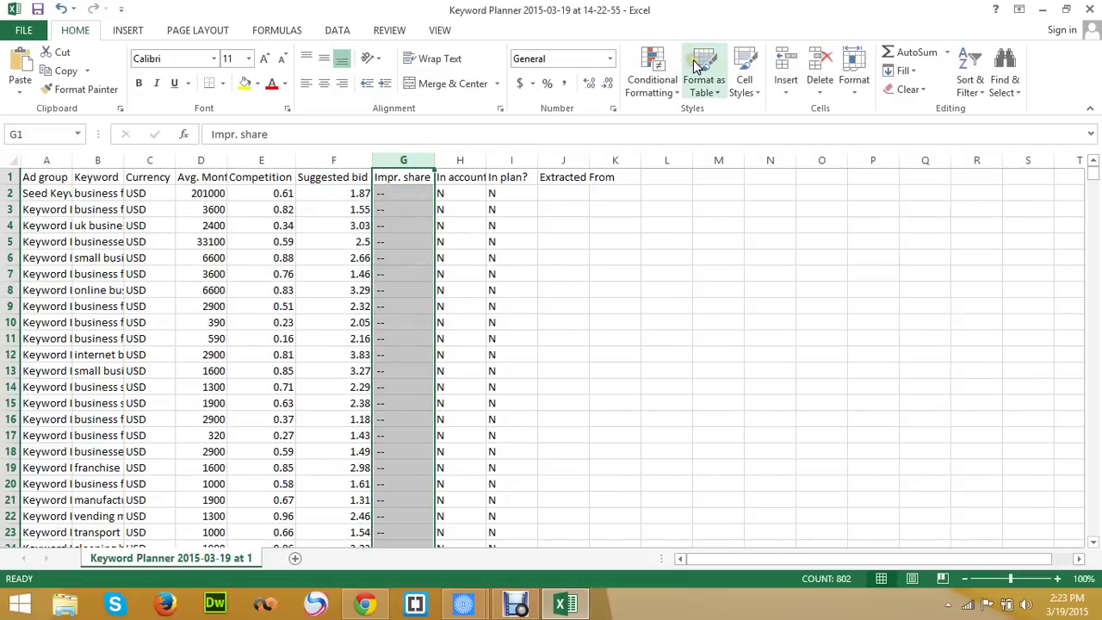
{"action": "left_click", "coordinate": [823, 60]}
{"action": "left_click", "coordinate": [825, 58]}
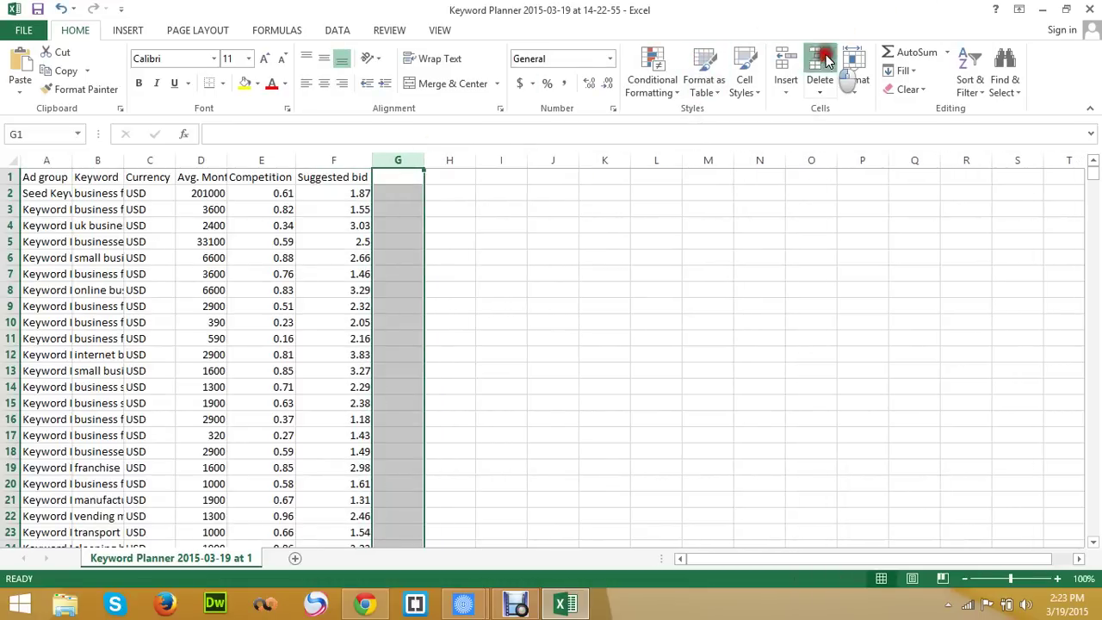
{"action": "left_click", "coordinate": [46, 162]}
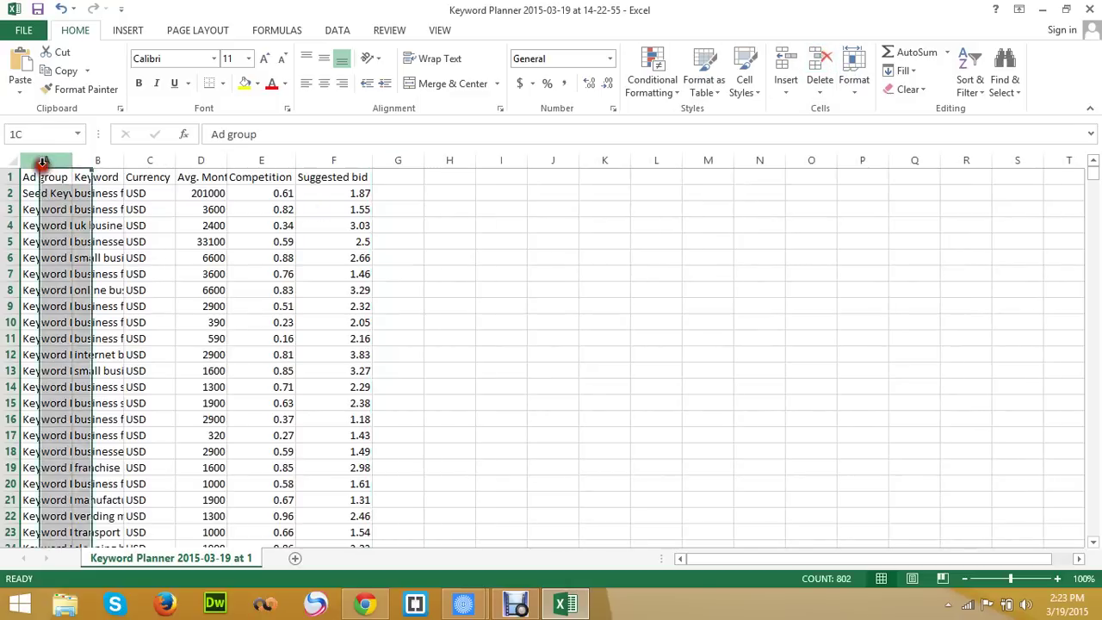
{"action": "left_click", "coordinate": [822, 62]}
{"action": "left_click", "coordinate": [97, 164]}
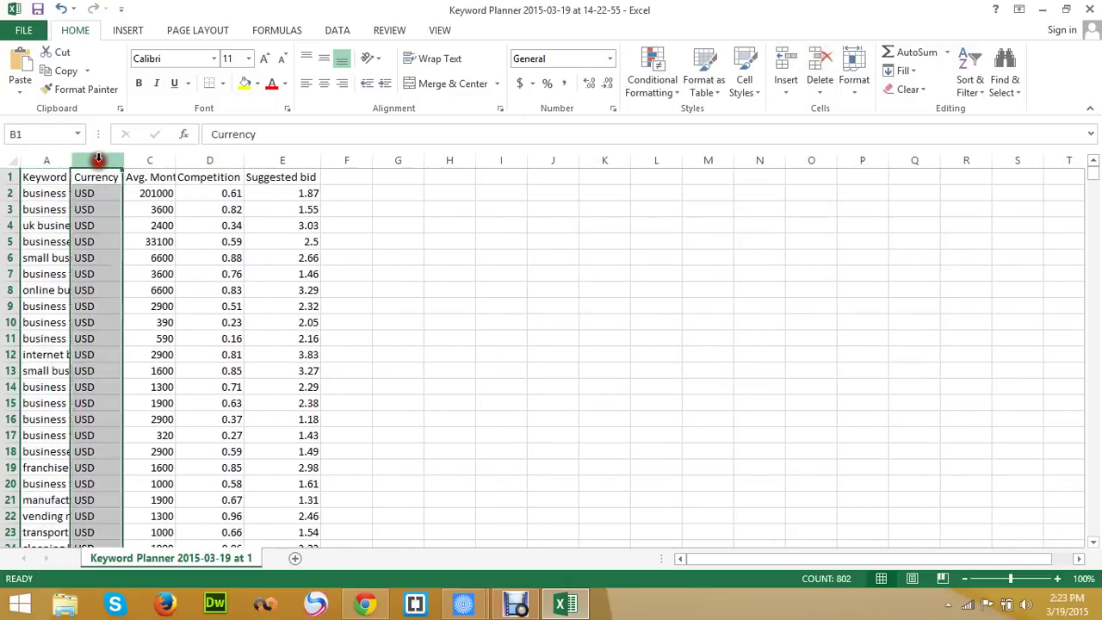
{"action": "left_click", "coordinate": [819, 64]}
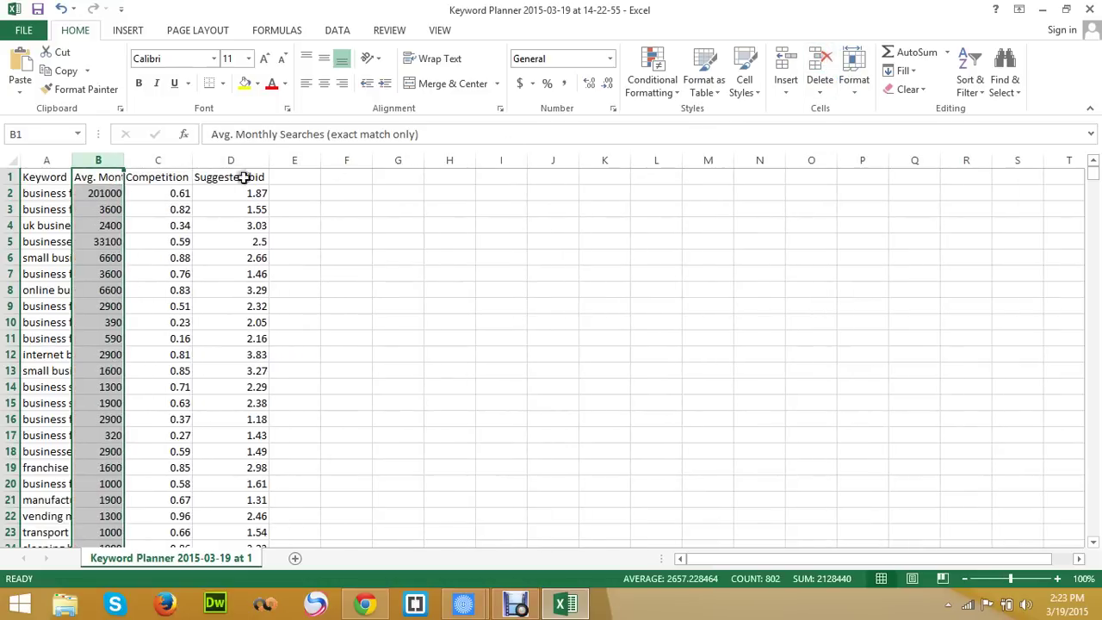
- Autofit the Keyword and Avg. Monthly Searches columns and select the Suggested bid column
{"action": "double_click", "coordinate": [73, 166]}
{"action": "double_click", "coordinate": [300, 166]}
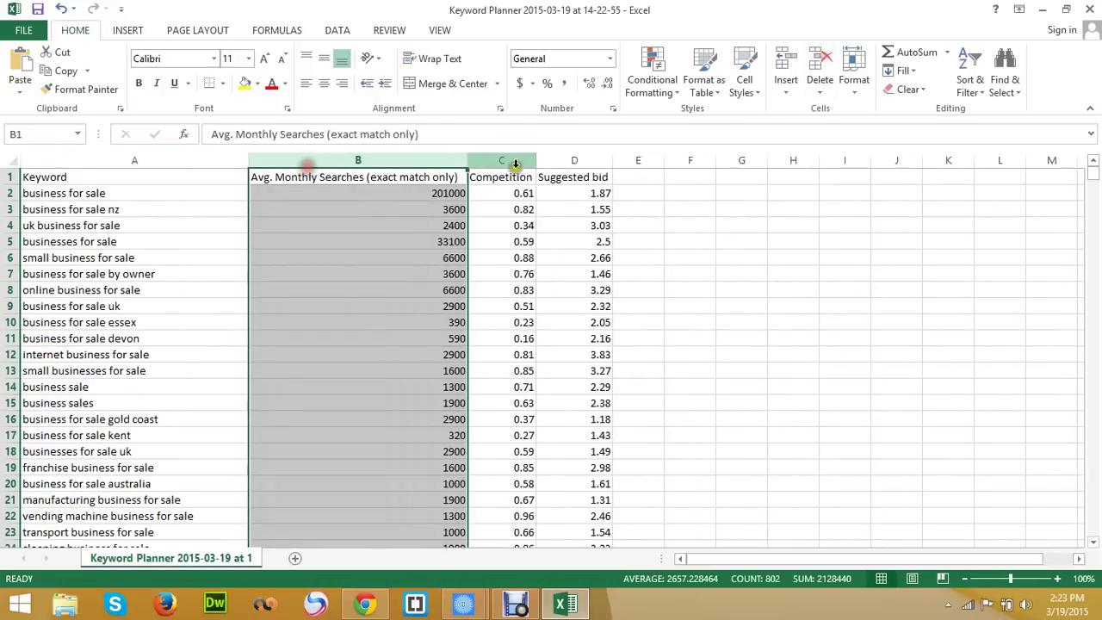
{"action": "double_click", "coordinate": [537, 166]}
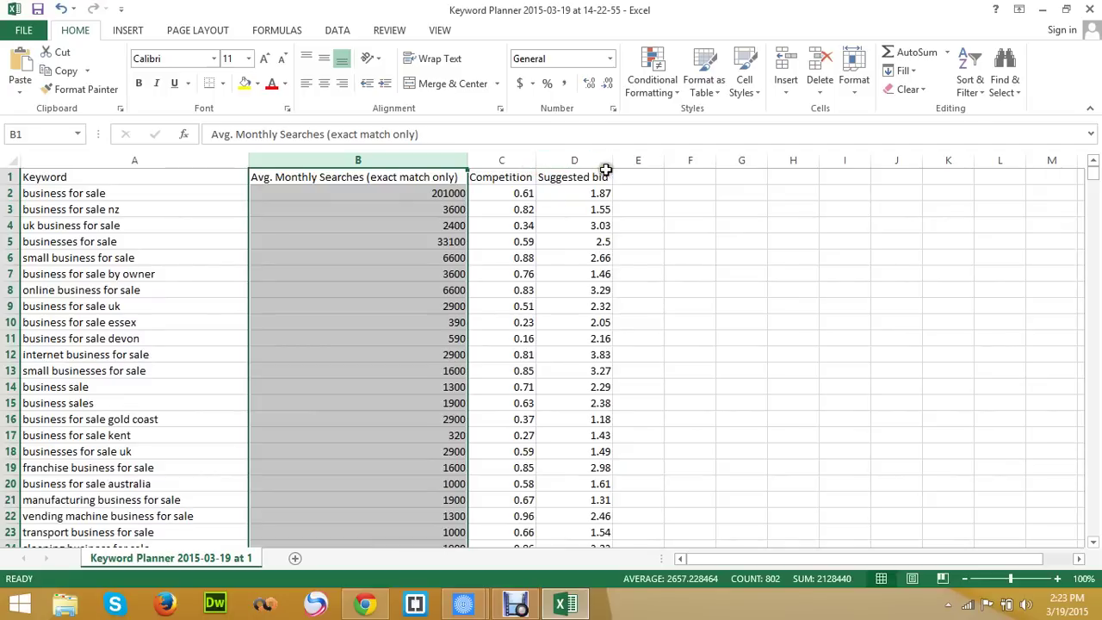
{"action": "left_click", "coordinate": [568, 177]}
{"action": "left_click", "coordinate": [391, 171]}
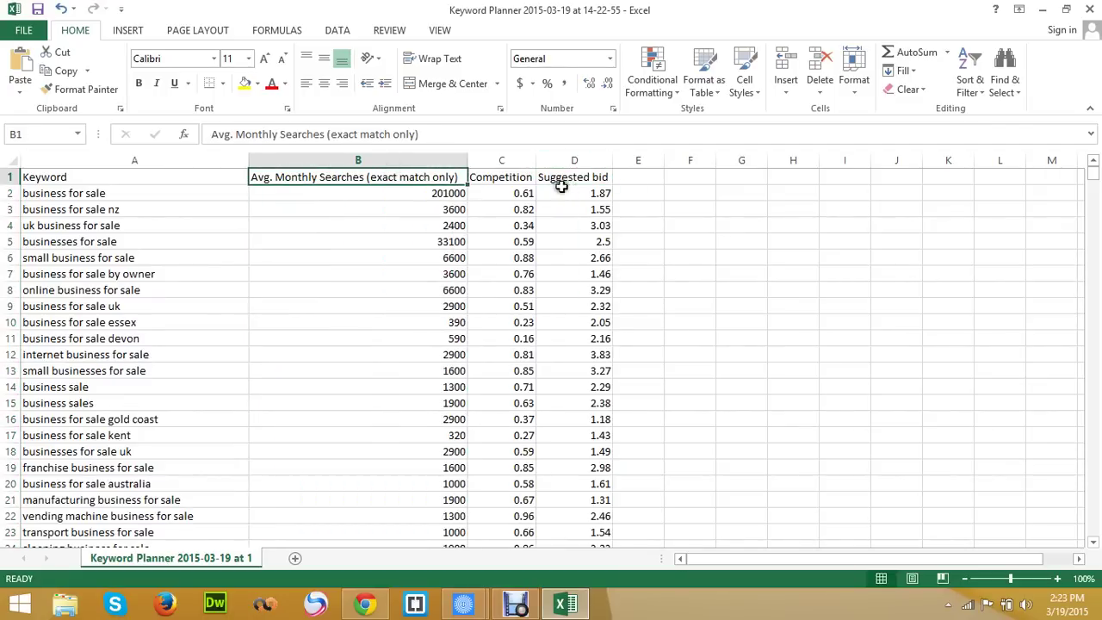
{"action": "left_click", "coordinate": [600, 175]}
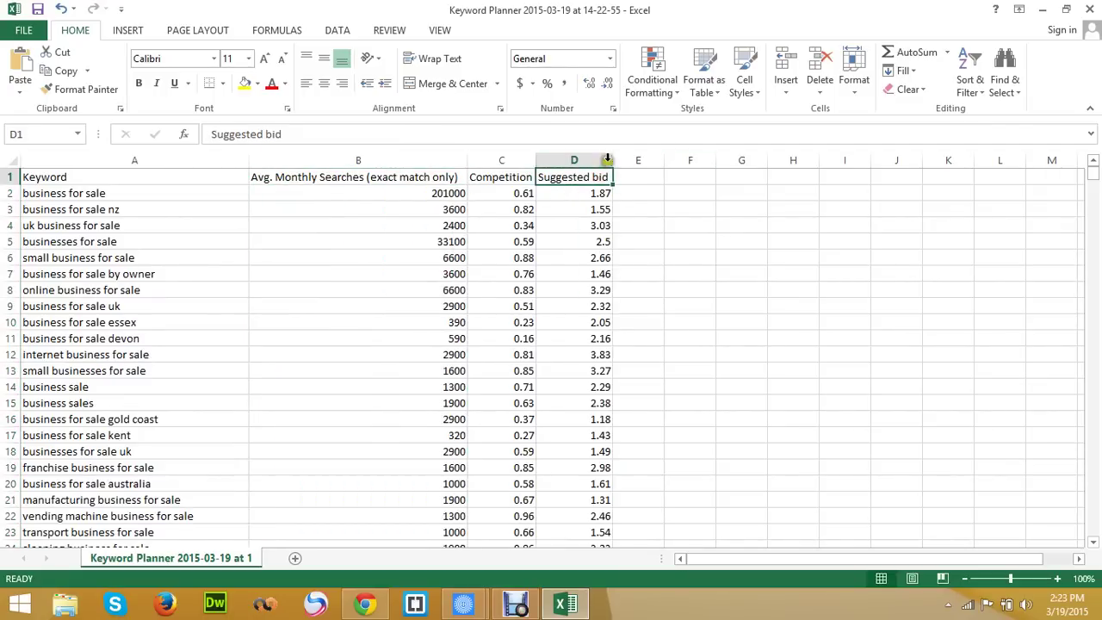
{"action": "left_click", "coordinate": [599, 160]}
- Turn on filtering and uncheck every value in the Suggested bid filter list
{"action": "left_click", "coordinate": [970, 70]}
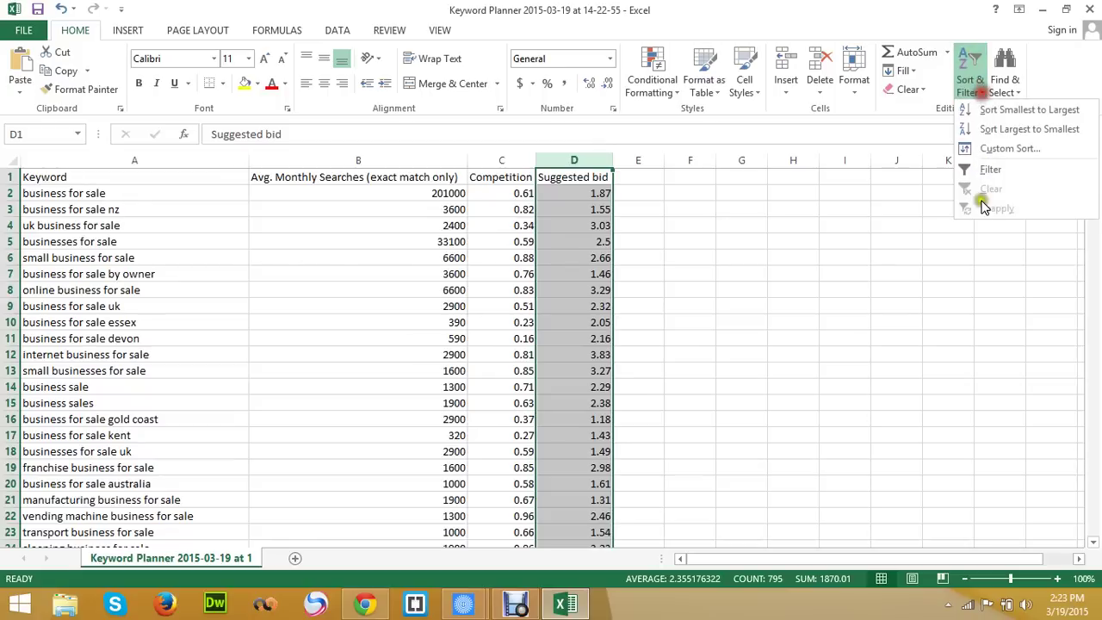
{"action": "left_click", "coordinate": [990, 174]}
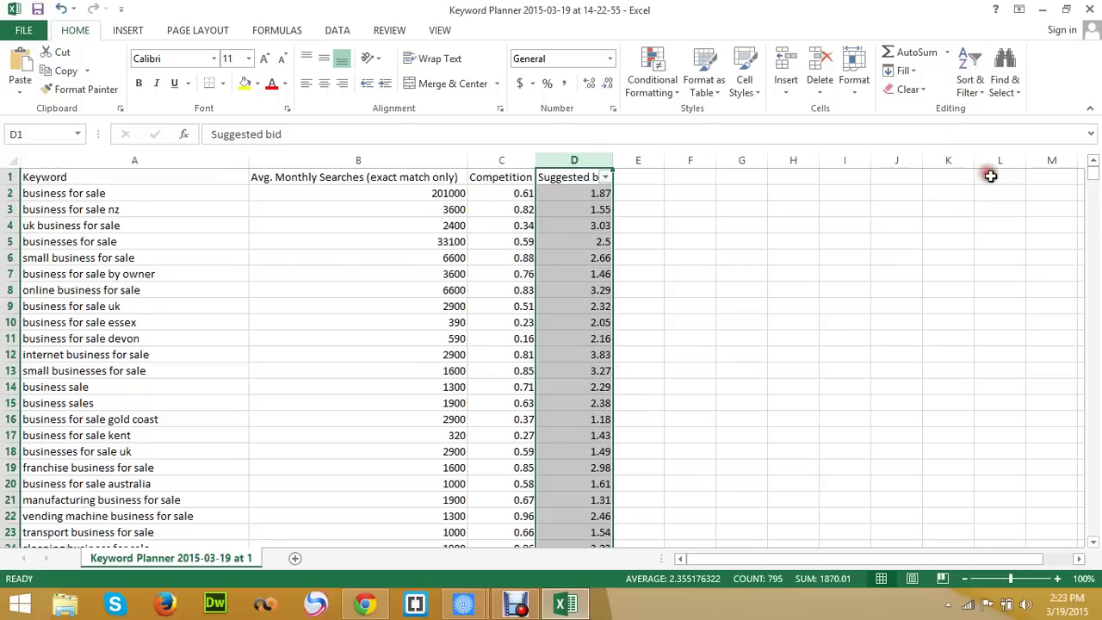
{"action": "left_click", "coordinate": [606, 178]}
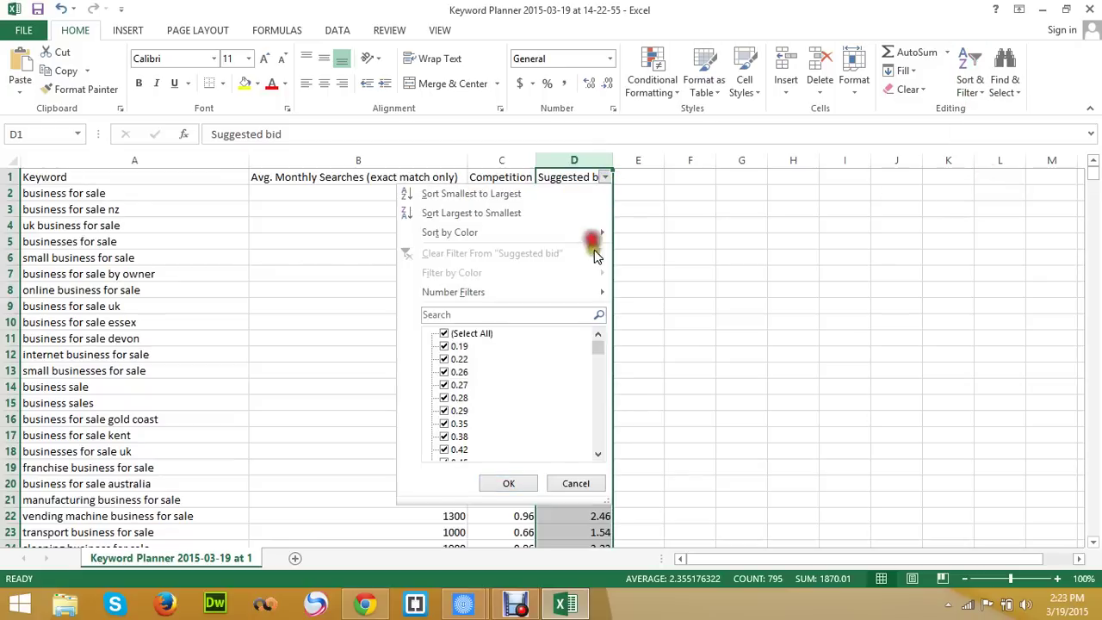
{"action": "left_click", "coordinate": [462, 333]}
{"action": "scroll", "coordinate": [474, 399], "scroll_direction": "down", "scroll_amount": 8}
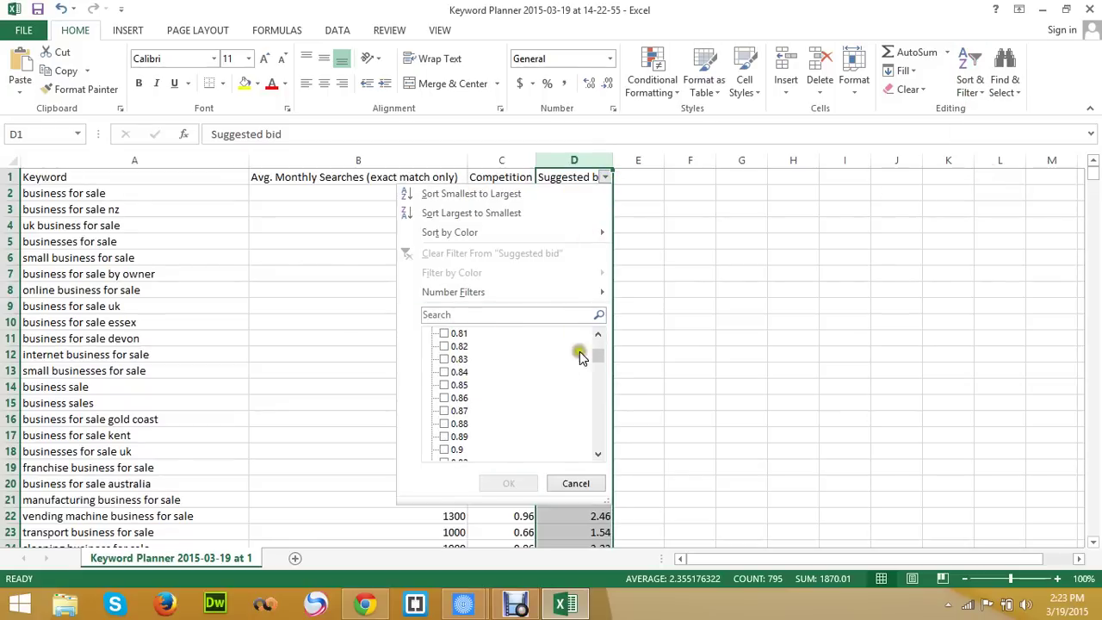
{"action": "left_click_drag", "start_coordinate": [600, 358], "coordinate": [608, 467]}
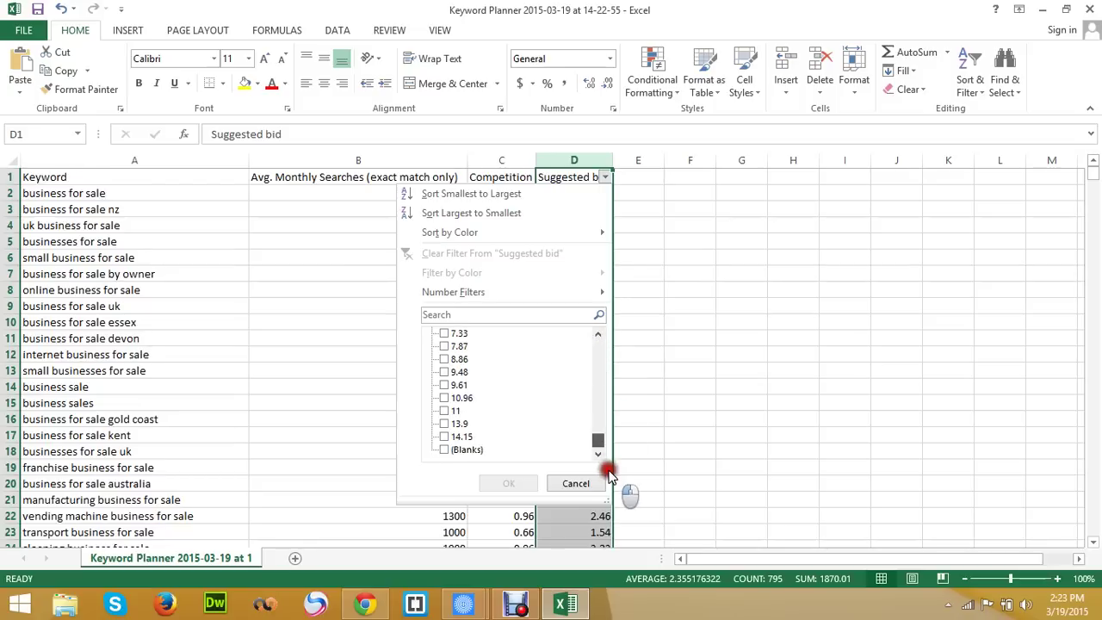
- Tick the higher bid values from 7.33 up to 14.15 in the filter
{"action": "left_click", "coordinate": [444, 435]}
{"action": "left_click", "coordinate": [445, 424]}
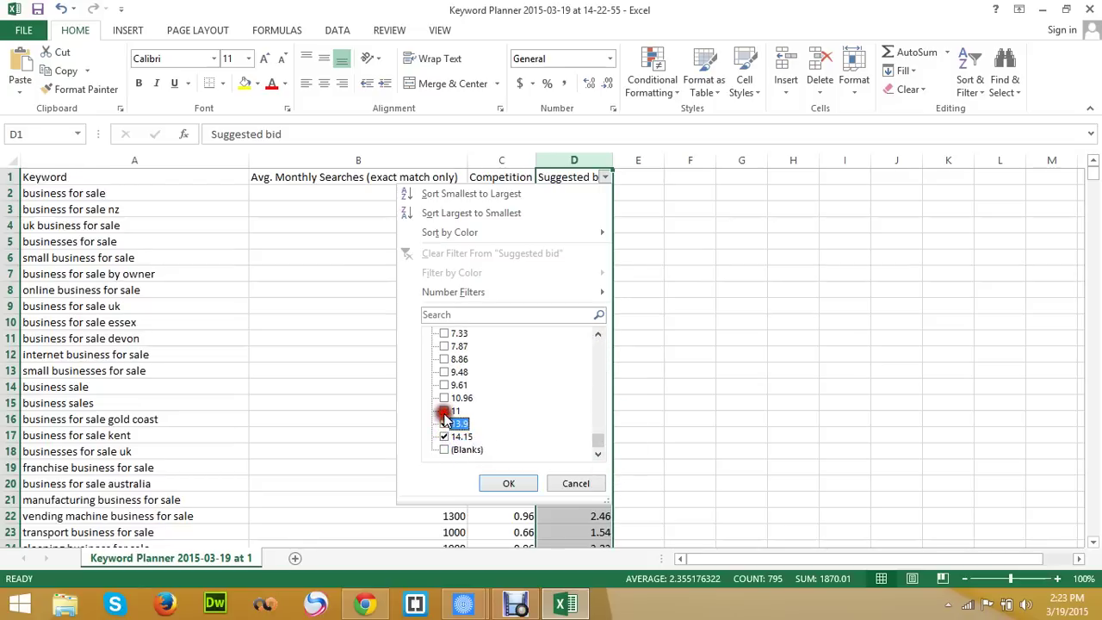
{"action": "left_click", "coordinate": [445, 411]}
{"action": "left_click", "coordinate": [444, 371]}
{"action": "left_click", "coordinate": [444, 346]}
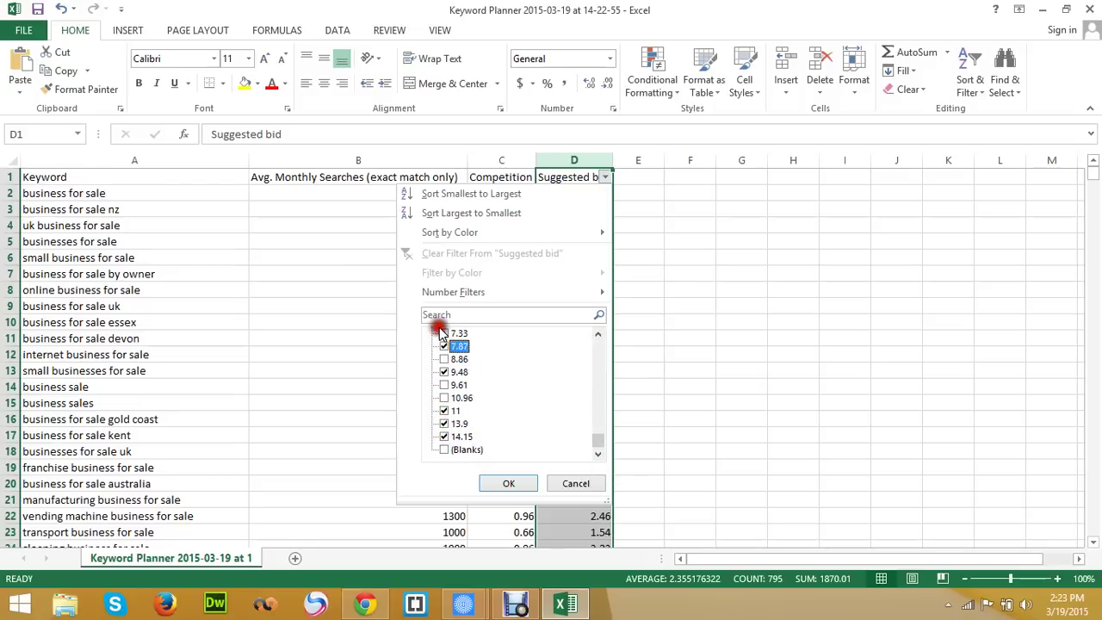
{"action": "left_click", "coordinate": [444, 333]}
{"action": "left_click", "coordinate": [444, 359]}
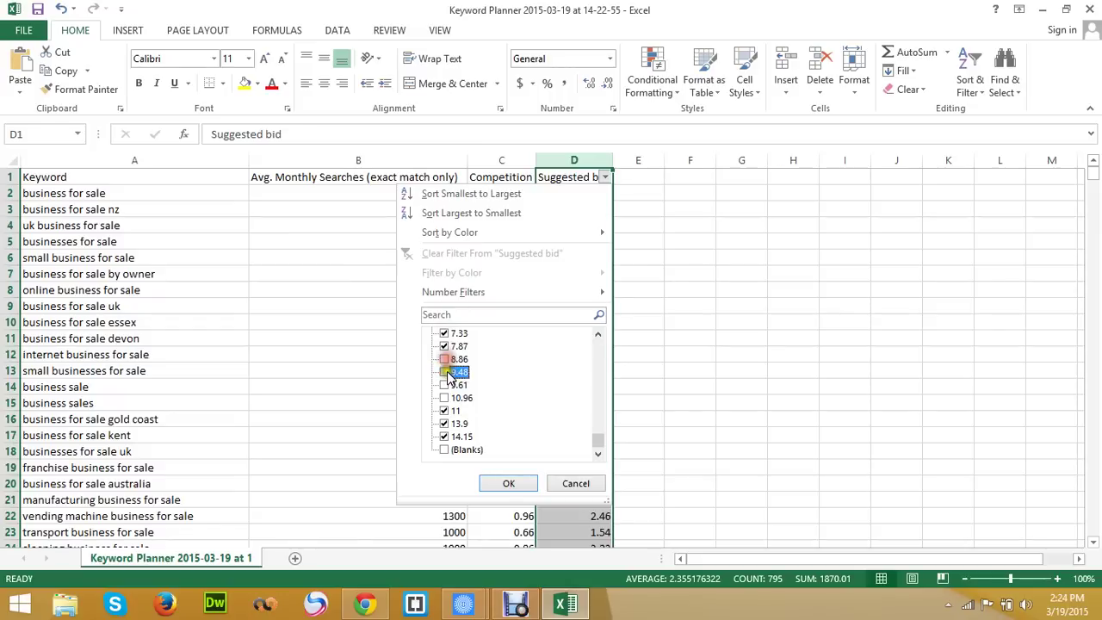
{"action": "left_click", "coordinate": [444, 372]}
{"action": "left_click", "coordinate": [444, 385]}
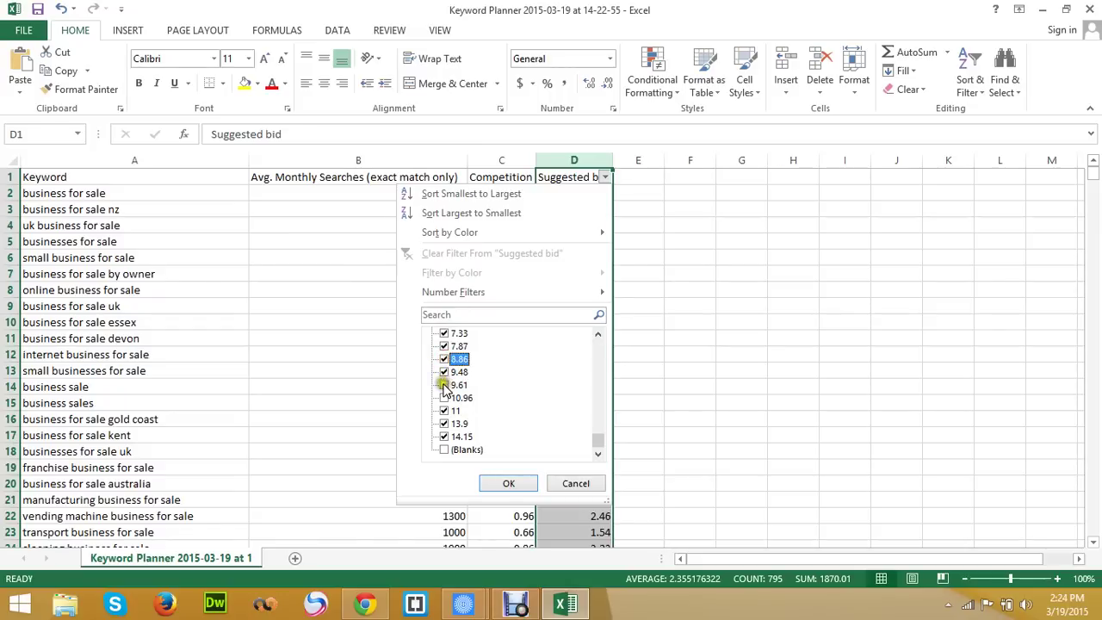
{"action": "left_click", "coordinate": [444, 397]}
- Also tick the bid values from 6.37 up to 7.23
{"action": "scroll", "coordinate": [455, 415], "scroll_direction": "up", "scroll_amount": 2}
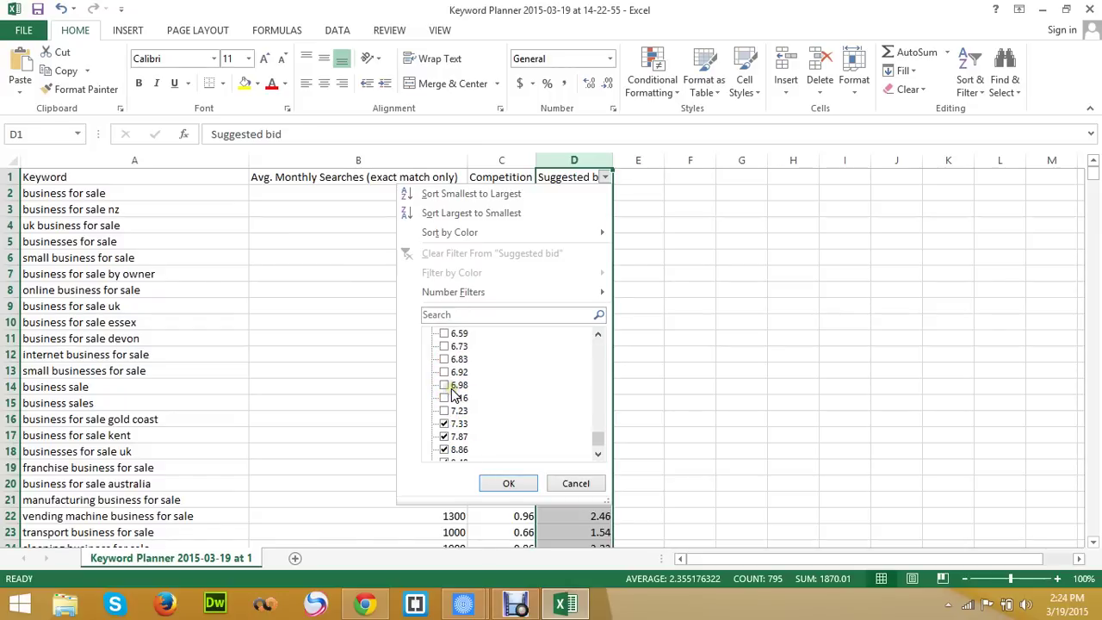
{"action": "left_click", "coordinate": [444, 333]}
{"action": "left_click", "coordinate": [444, 346]}
{"action": "left_click", "coordinate": [444, 359]}
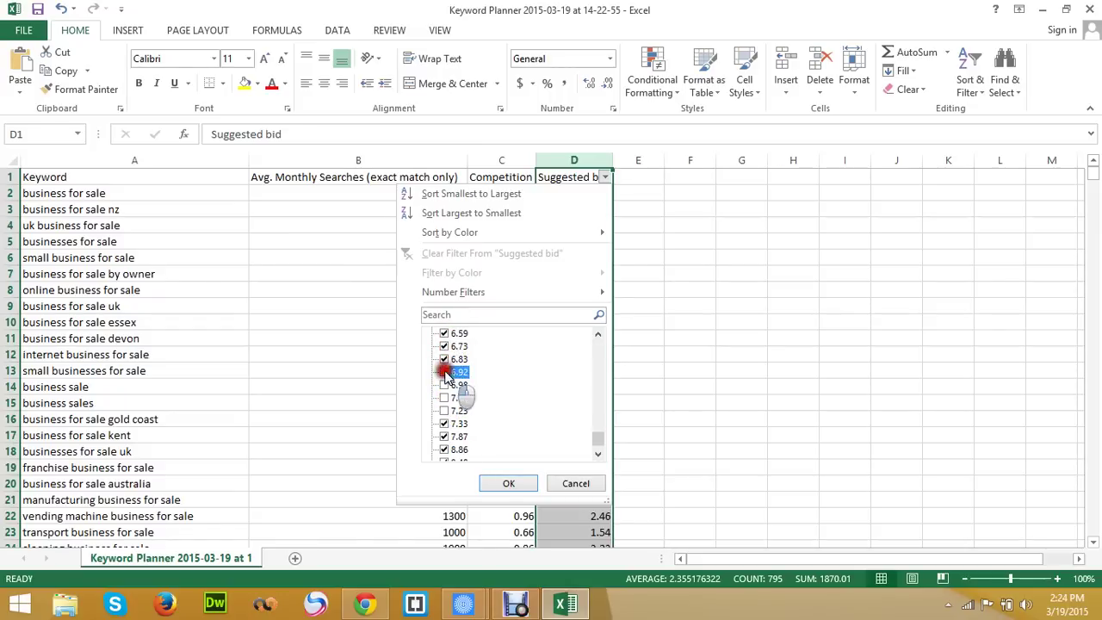
{"action": "left_click", "coordinate": [444, 372]}
{"action": "left_click", "coordinate": [444, 384]}
{"action": "left_click", "coordinate": [445, 398]}
{"action": "left_click", "coordinate": [444, 410]}
{"action": "scroll", "coordinate": [447, 415], "scroll_direction": "up", "scroll_amount": 1}
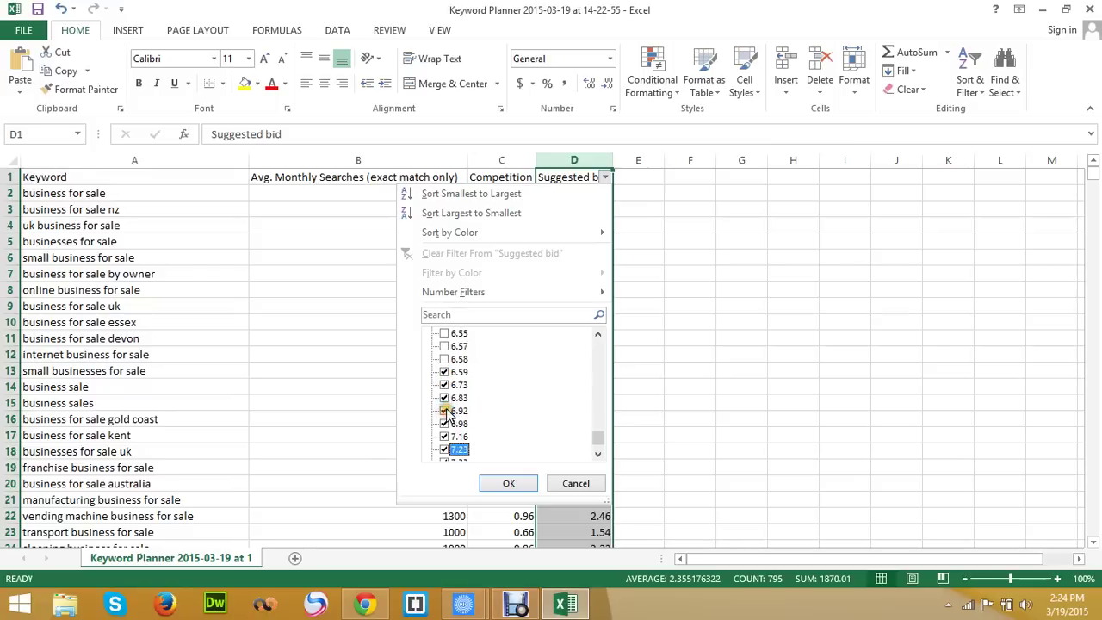
{"action": "left_click", "coordinate": [443, 335]}
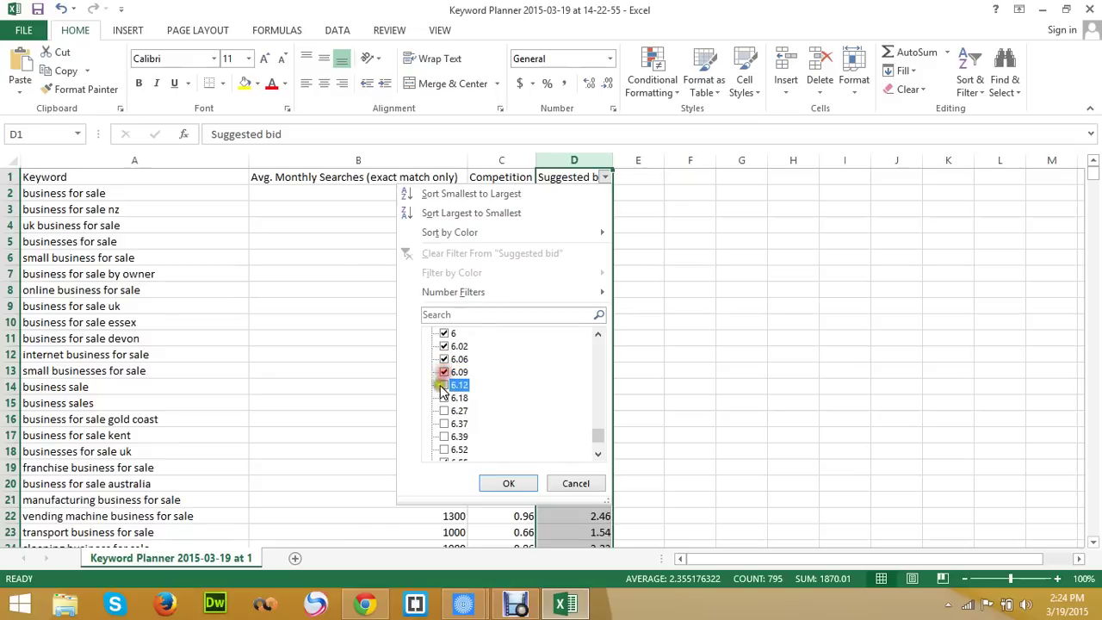
{"action": "left_click", "coordinate": [444, 423]}
{"action": "left_click", "coordinate": [444, 436]}
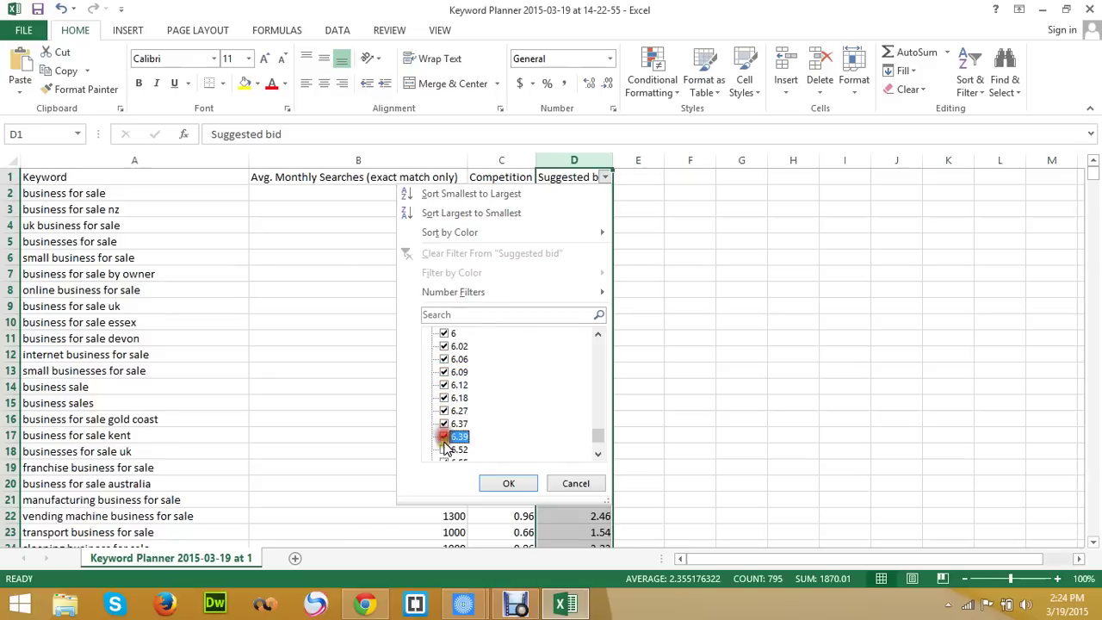
{"action": "left_click", "coordinate": [444, 449]}
- Add bid values from 4.61 to about 4.8 and apply, showing 63 of 801 keywords
{"action": "scroll", "coordinate": [472, 382], "scroll_direction": "down", "scroll_amount": 1}
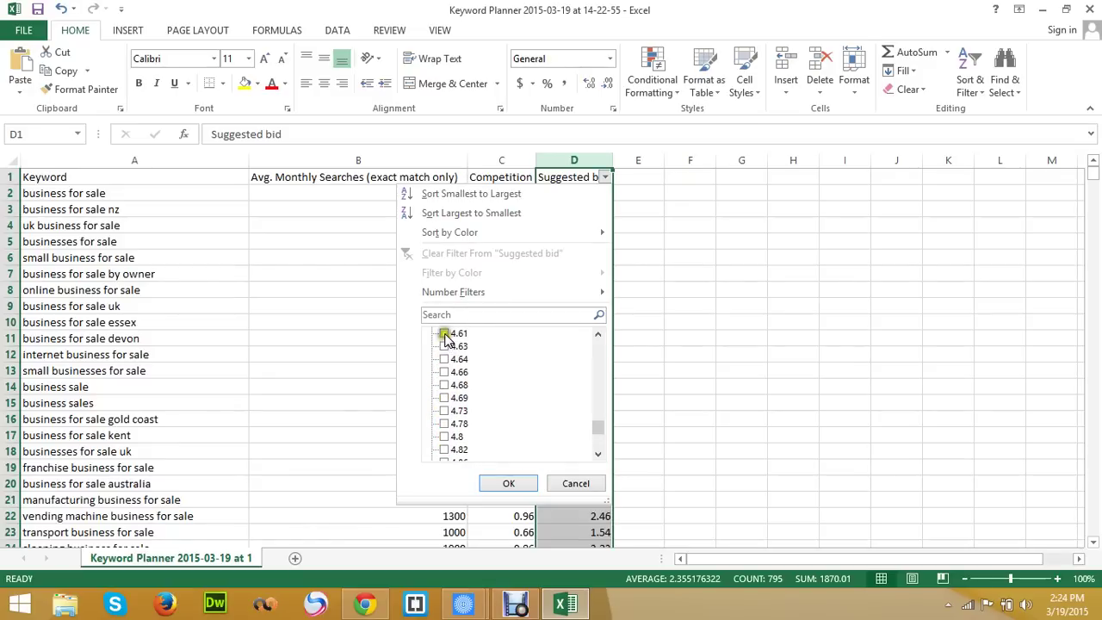
{"action": "left_click", "coordinate": [444, 334]}
{"action": "left_click", "coordinate": [444, 346]}
{"action": "left_click", "coordinate": [445, 372]}
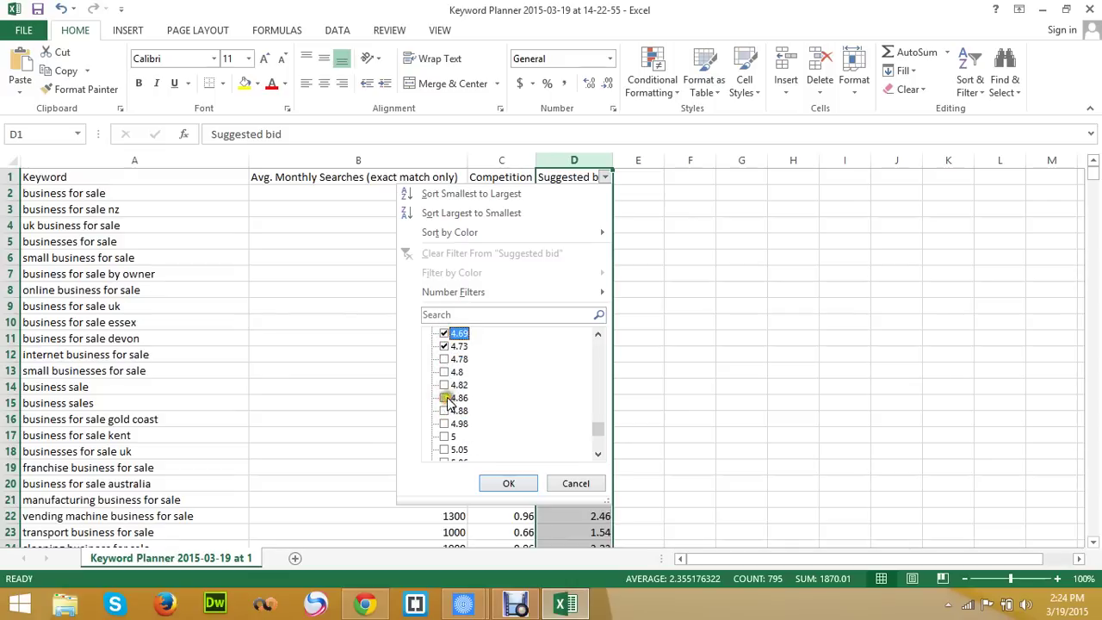
{"action": "left_click", "coordinate": [444, 359]}
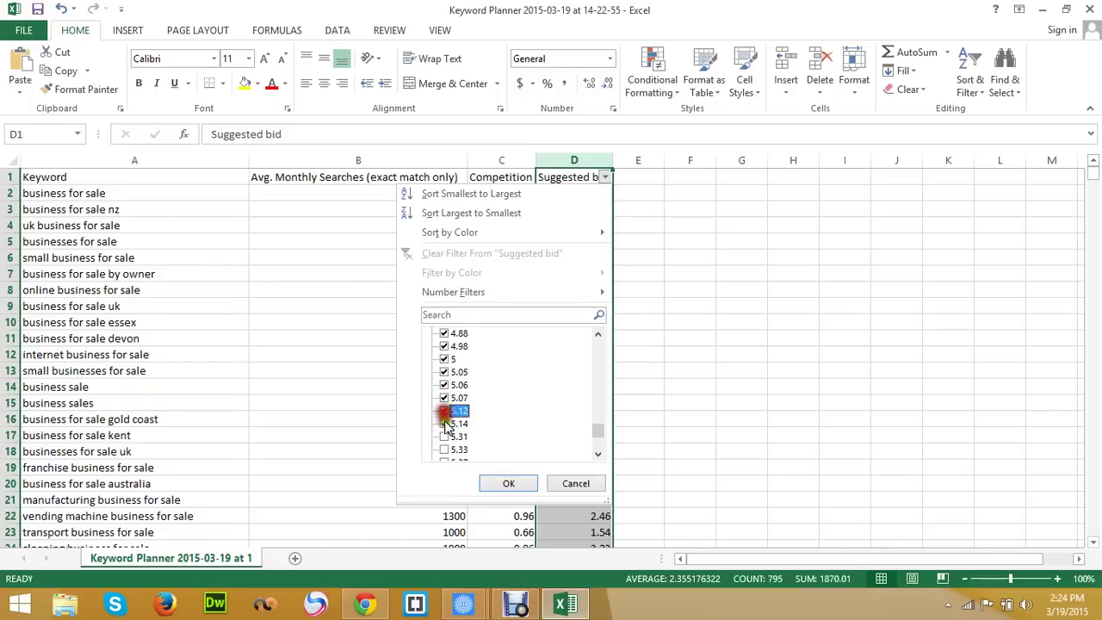
{"action": "scroll", "coordinate": [456, 448], "scroll_direction": "down", "scroll_amount": 2}
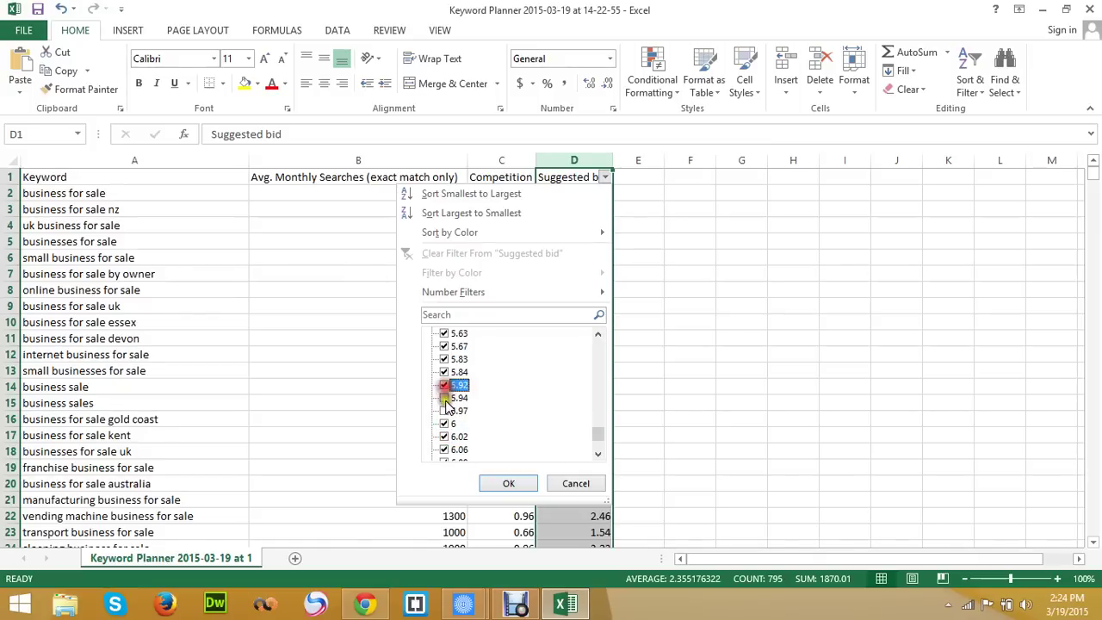
{"action": "scroll", "coordinate": [511, 396], "scroll_direction": "up", "scroll_amount": 2}
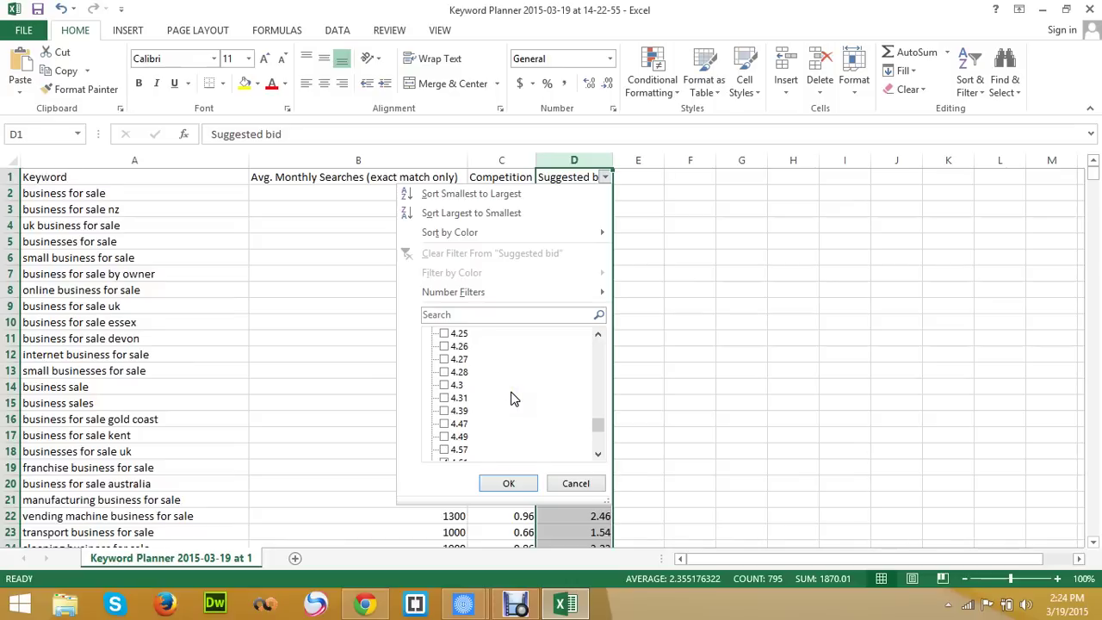
{"action": "scroll", "coordinate": [512, 397], "scroll_direction": "down", "scroll_amount": 2}
{"action": "left_click", "coordinate": [503, 482]}
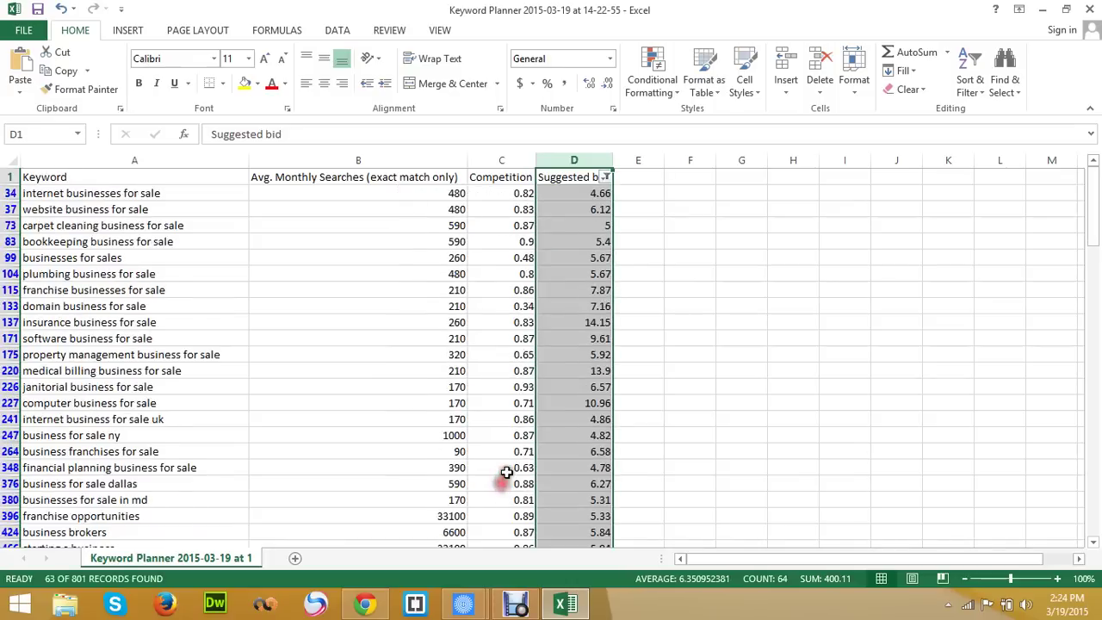
- Switch AutoFilter off so all 801 keywords show again, then select the whole sheet
{"action": "scroll", "coordinate": [86, 338], "scroll_direction": "down", "scroll_amount": 3}
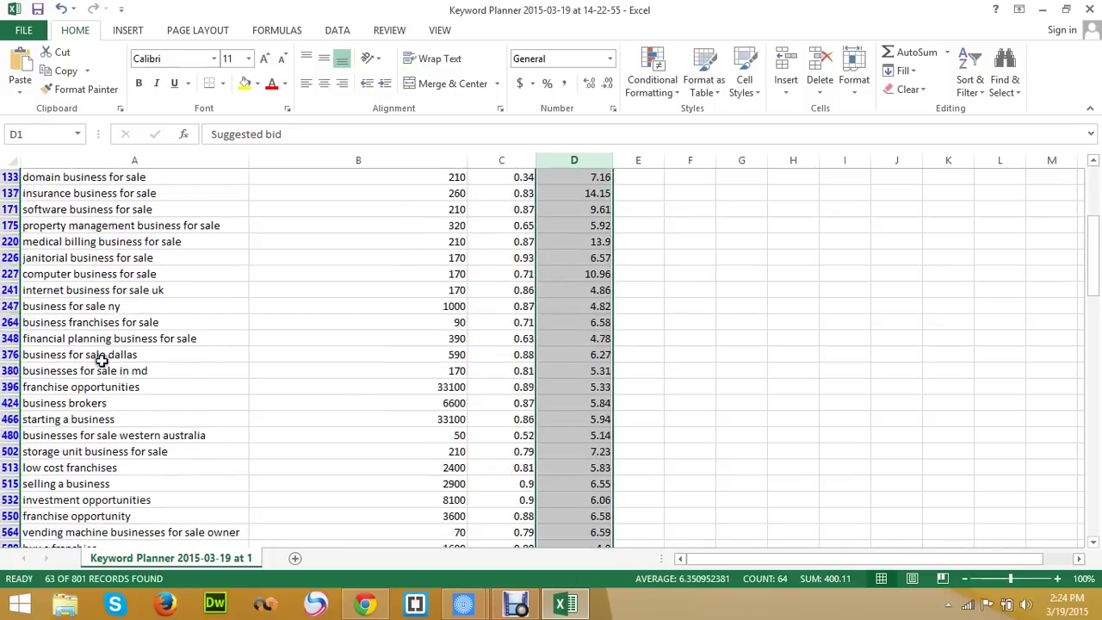
{"action": "scroll", "coordinate": [98, 359], "scroll_direction": "up", "scroll_amount": 3}
{"action": "scroll", "coordinate": [118, 418], "scroll_direction": "down", "scroll_amount": 8}
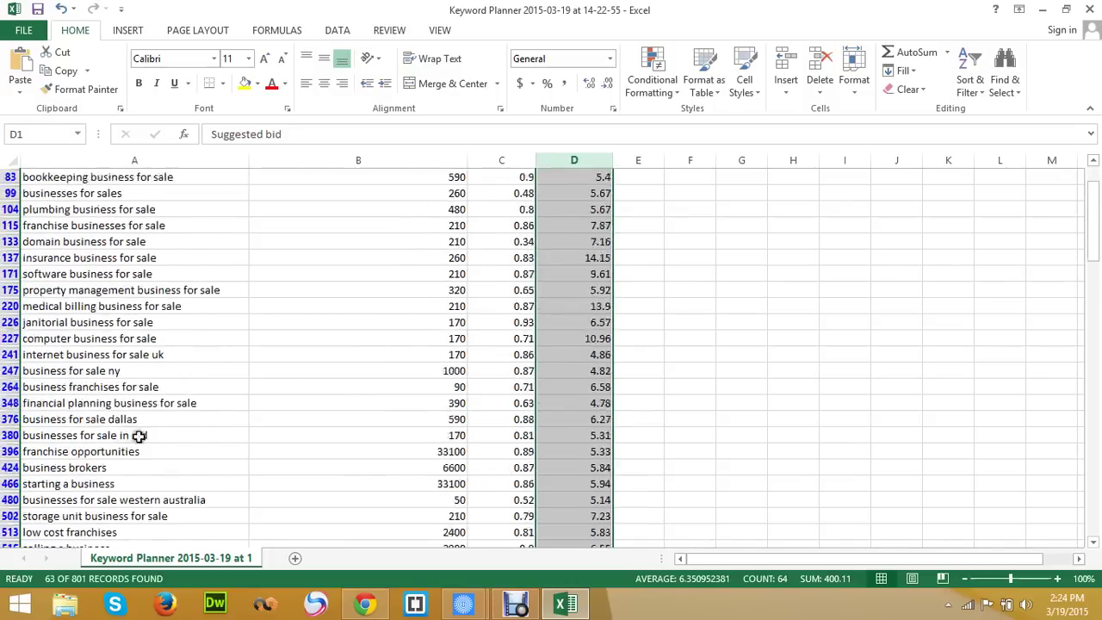
{"action": "scroll", "coordinate": [460, 467], "scroll_direction": "down", "scroll_amount": 12}
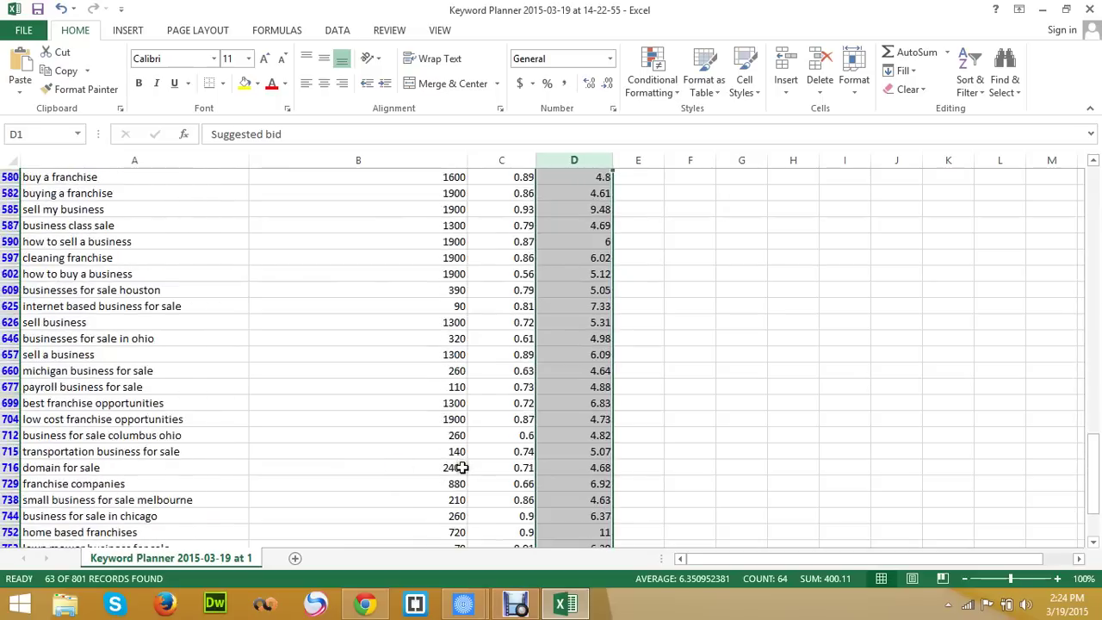
{"action": "scroll", "coordinate": [439, 495], "scroll_direction": "up", "scroll_amount": 18}
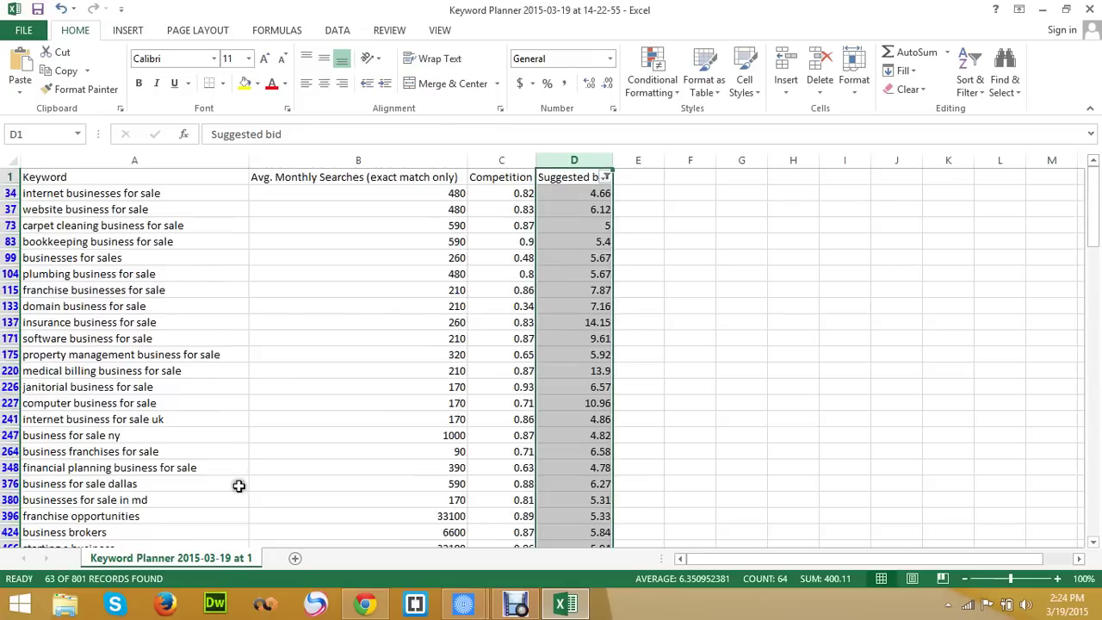
{"action": "left_click", "coordinate": [448, 160]}
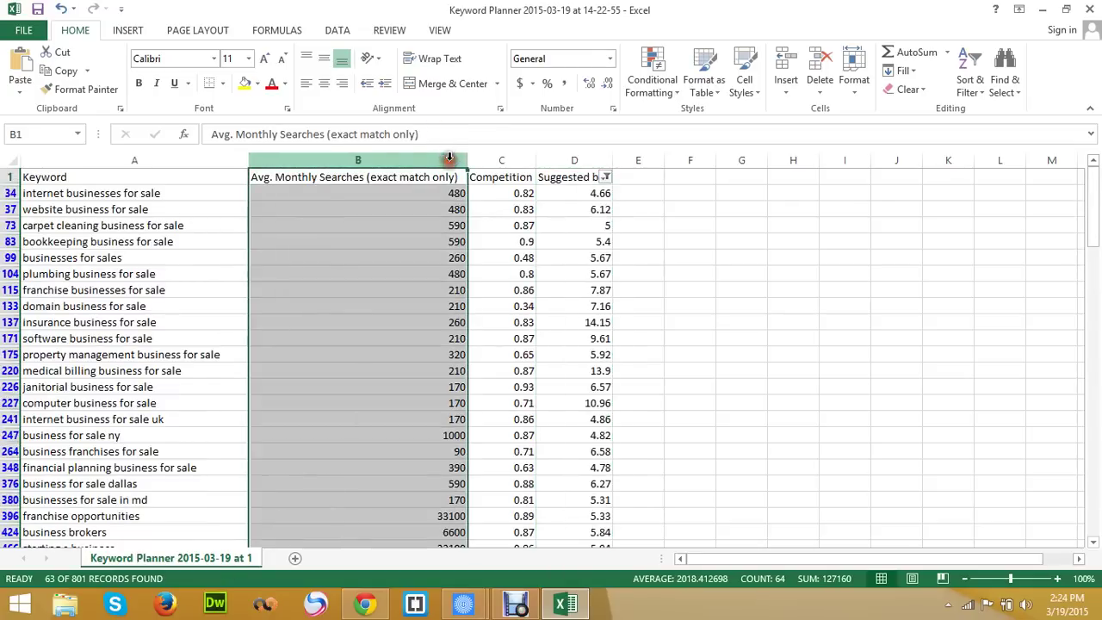
{"action": "left_click", "coordinate": [970, 86]}
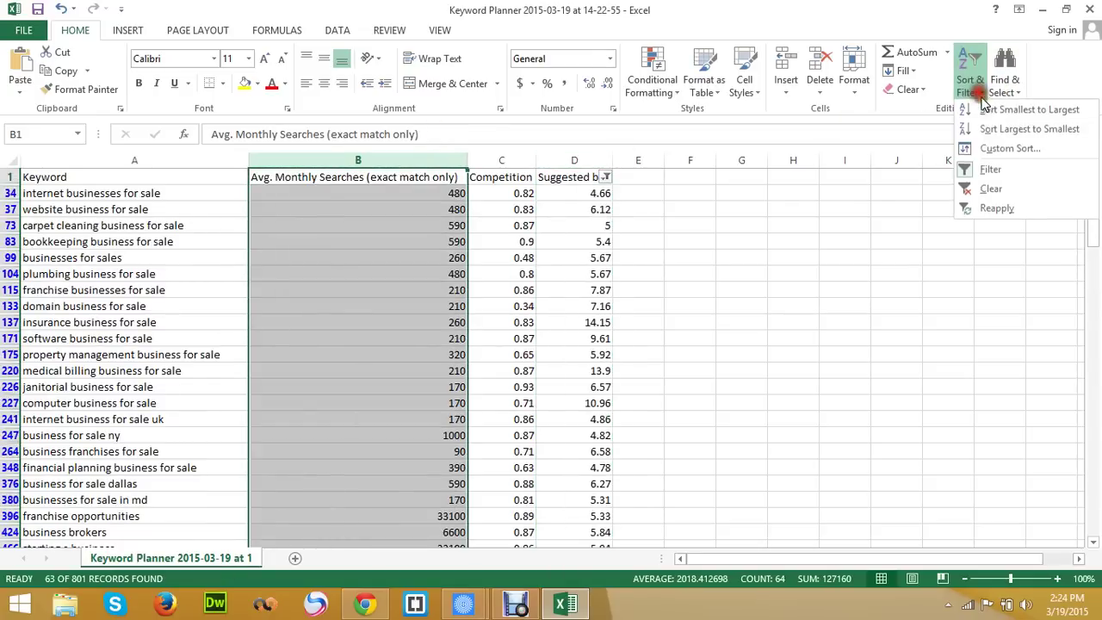
{"action": "left_click", "coordinate": [1001, 168]}
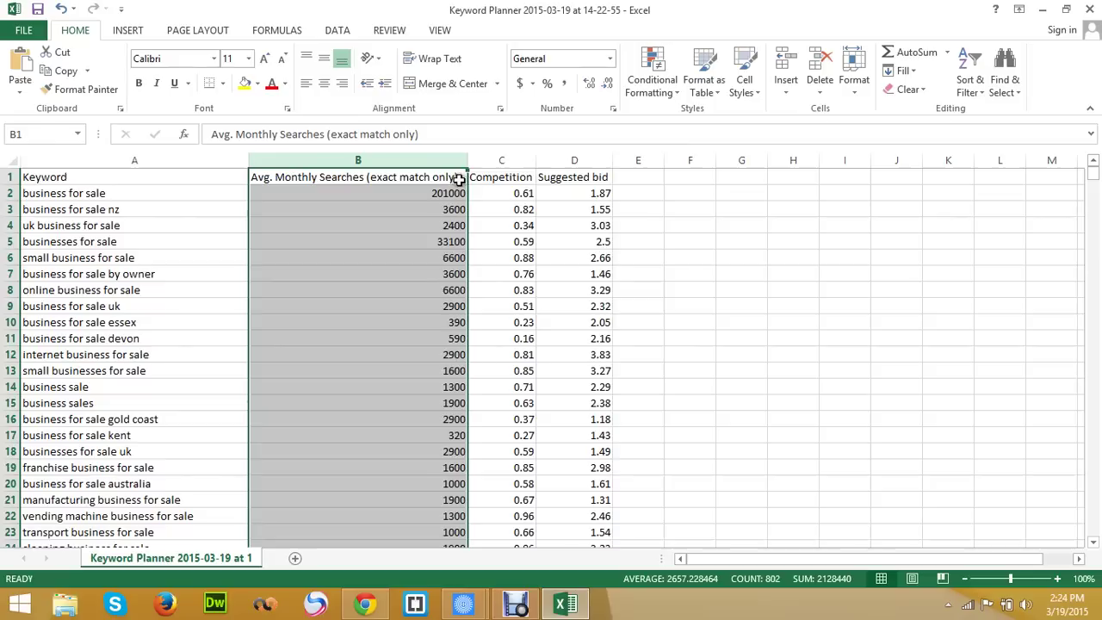
{"action": "left_click", "coordinate": [10, 160]}
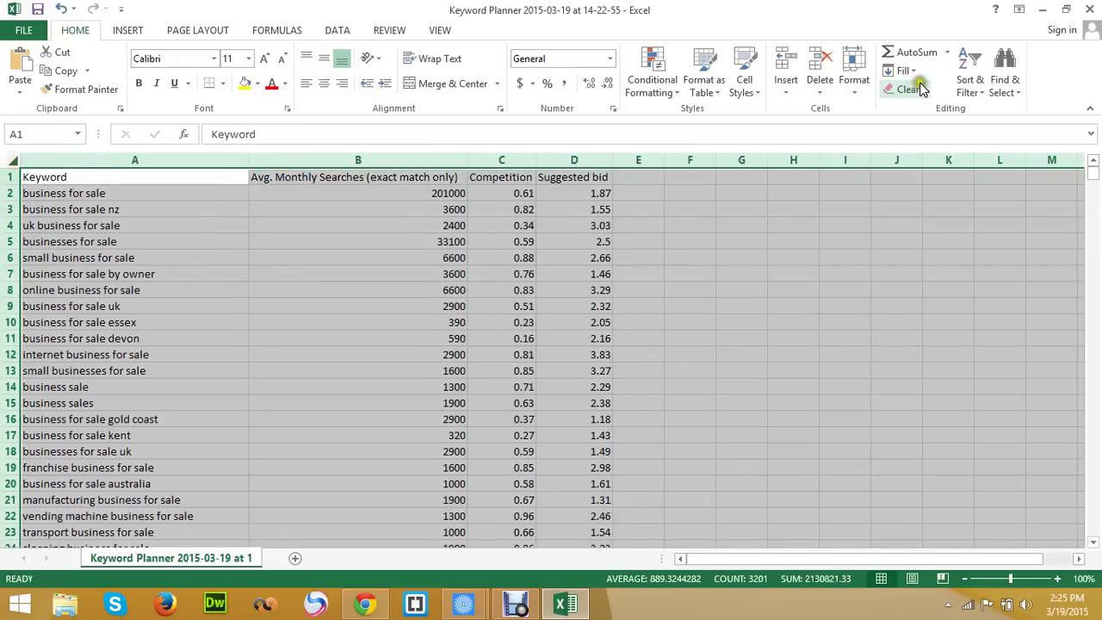
- Turn AutoFilter back on and open the Avg. Monthly Searches filter list
{"action": "left_click", "coordinate": [984, 86]}
{"action": "left_click", "coordinate": [1001, 169]}
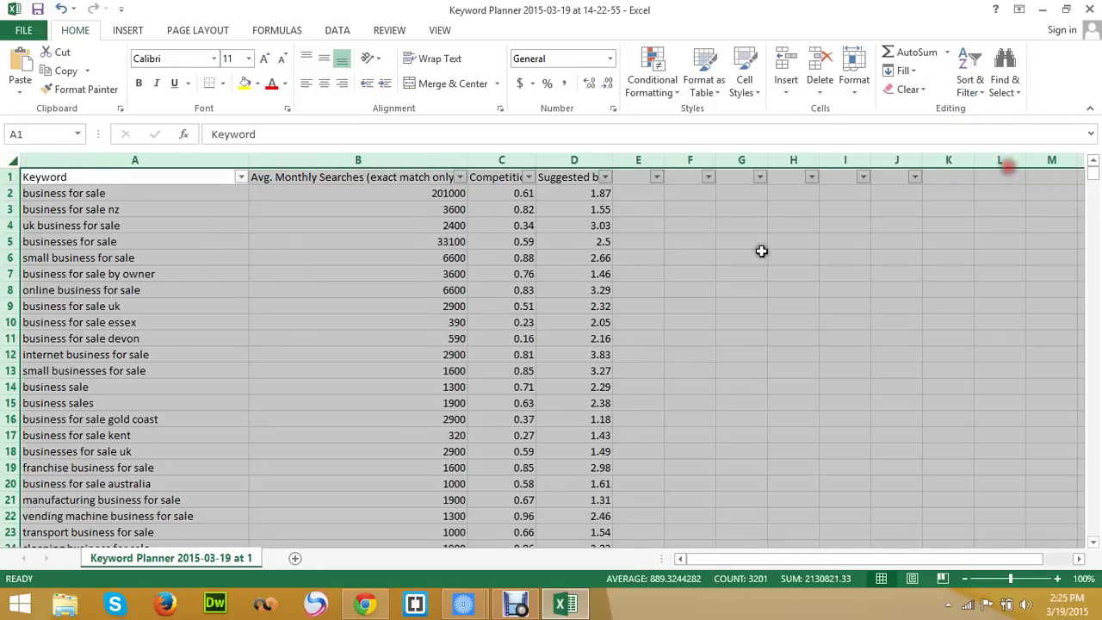
{"action": "left_click", "coordinate": [463, 176]}
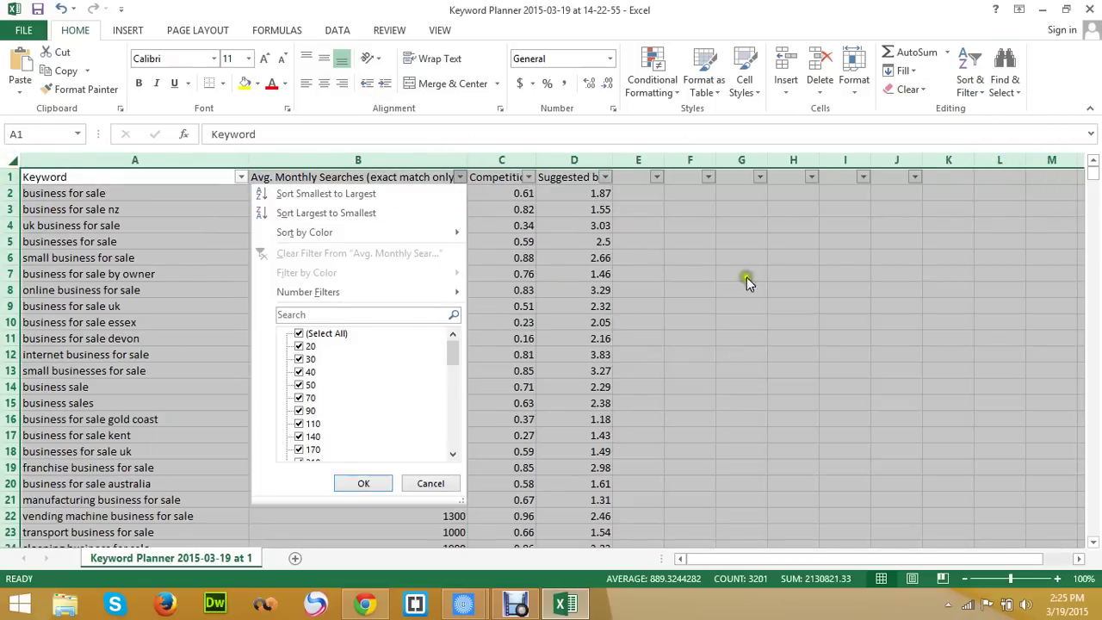
{"action": "left_click", "coordinate": [833, 254]}
{"action": "left_click", "coordinate": [1065, 258]}
{"action": "left_click", "coordinate": [460, 176]}
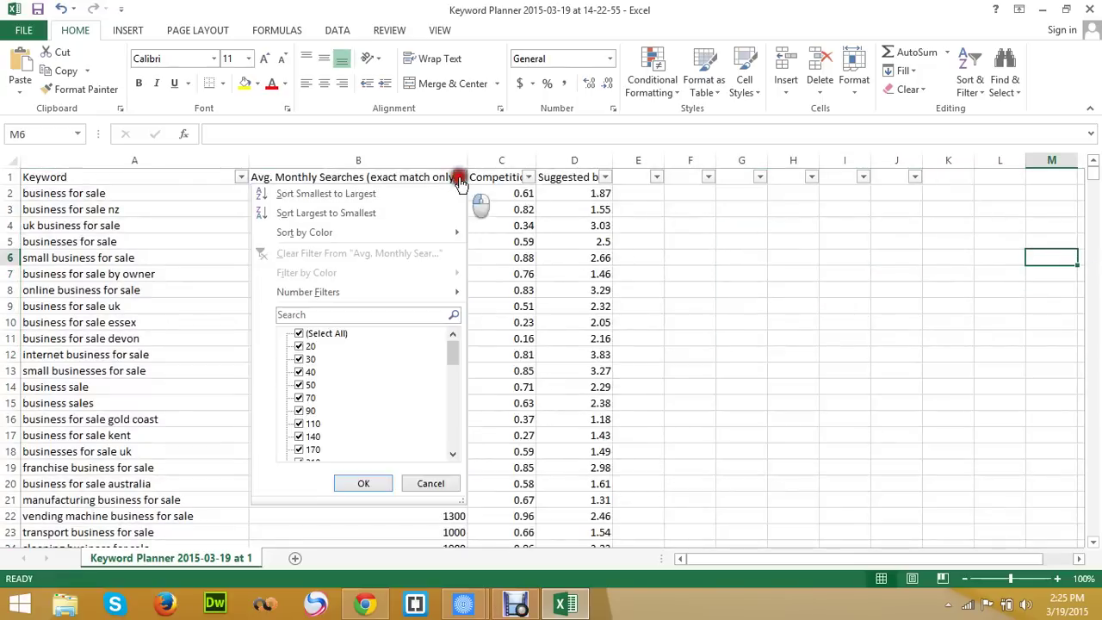
- Untick all search volumes, then tick 246000, 201000, 165000, 135000 and 110000
{"action": "left_click", "coordinate": [452, 388]}
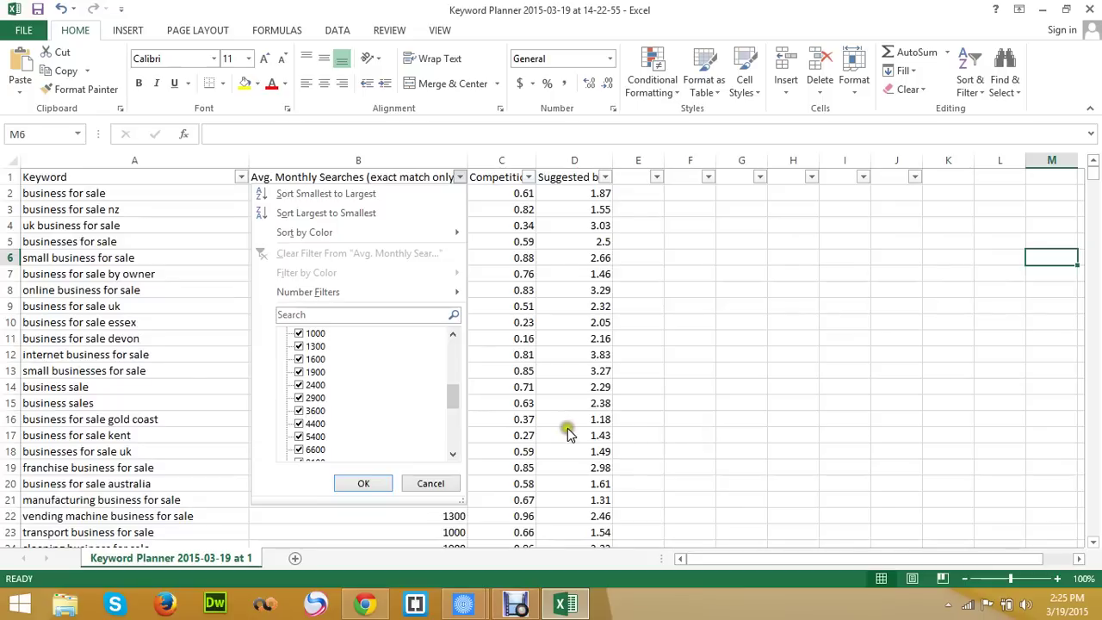
{"action": "left_click_drag", "start_coordinate": [450, 388], "coordinate": [453, 325]}
{"action": "left_click", "coordinate": [332, 334]}
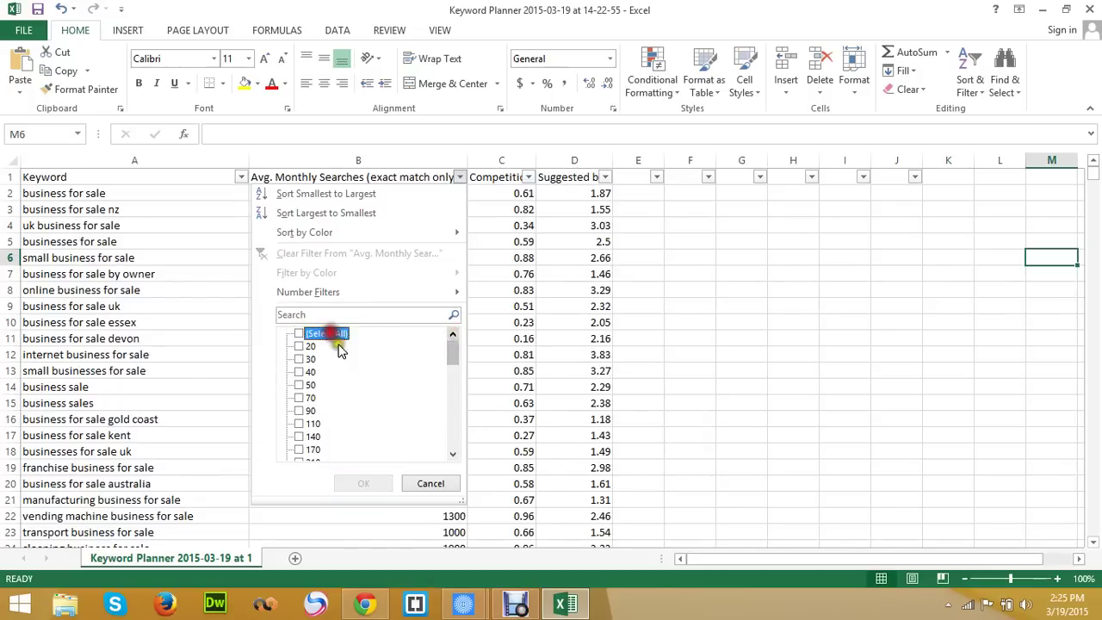
{"action": "left_click", "coordinate": [453, 408]}
{"action": "left_click_drag", "start_coordinate": [450, 404], "coordinate": [469, 478]}
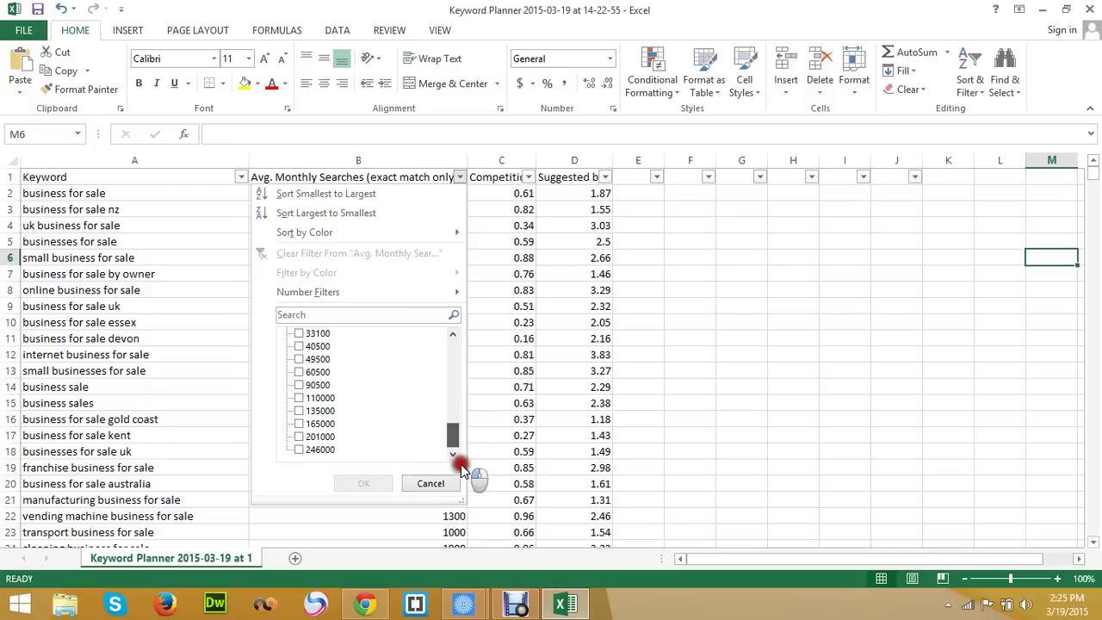
{"action": "left_click", "coordinate": [299, 448]}
{"action": "left_click", "coordinate": [298, 436]}
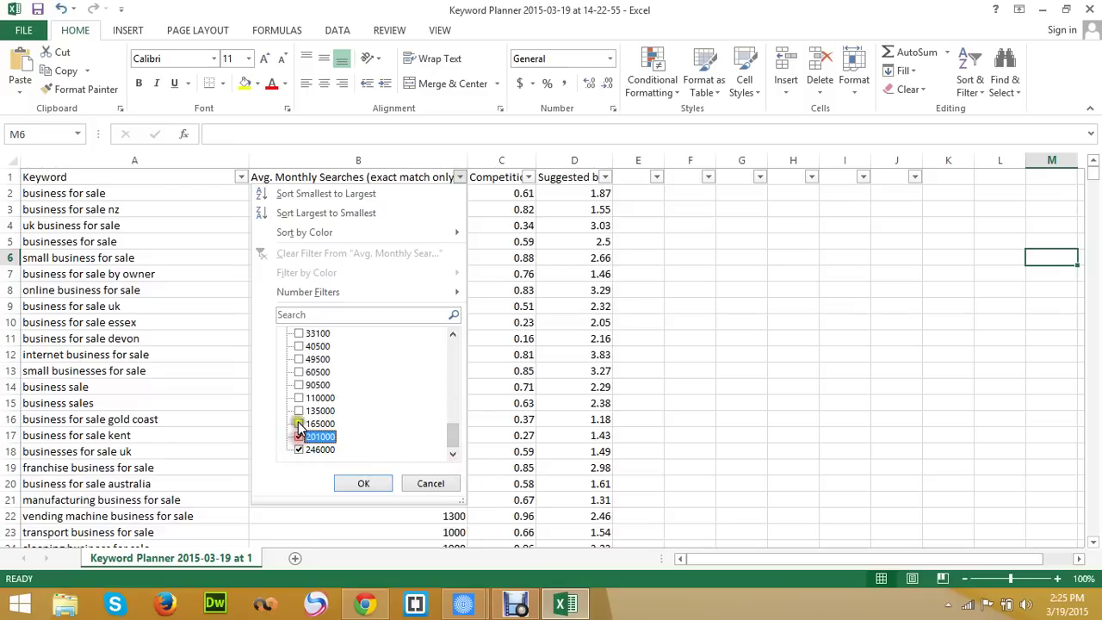
{"action": "left_click", "coordinate": [299, 423]}
{"action": "left_click", "coordinate": [299, 411]}
{"action": "left_click", "coordinate": [300, 398]}
- Also tick search volumes 12100, 14800, 18100, 33100, 40500, 49500, 60500 and 90500
{"action": "scroll", "coordinate": [301, 392], "scroll_direction": "up", "scroll_amount": 2}
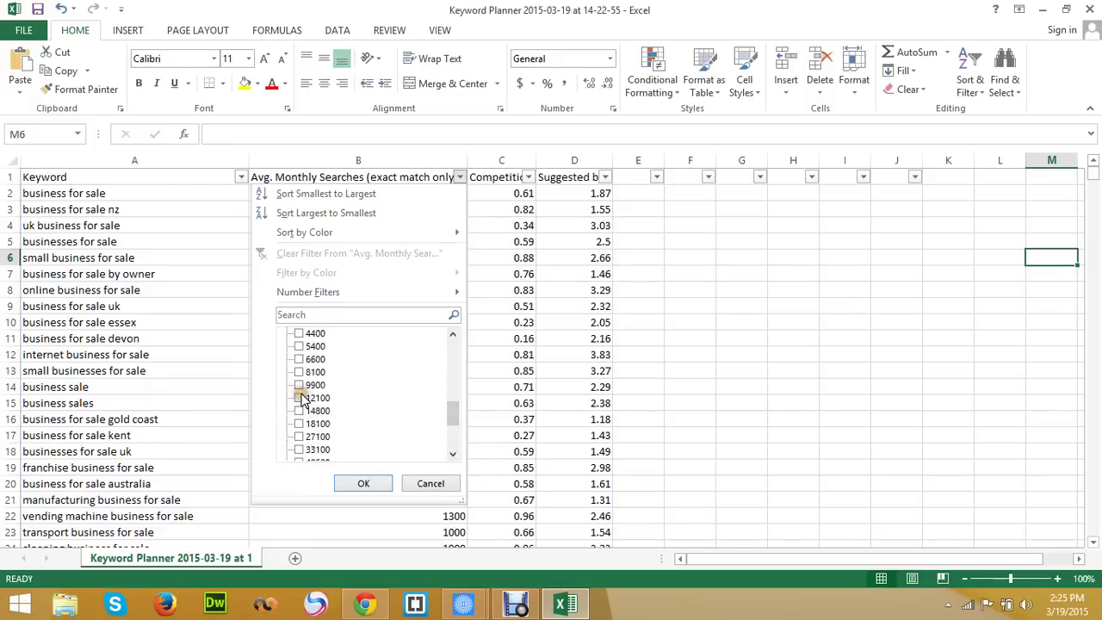
{"action": "left_click", "coordinate": [298, 334]}
{"action": "left_click", "coordinate": [299, 346]}
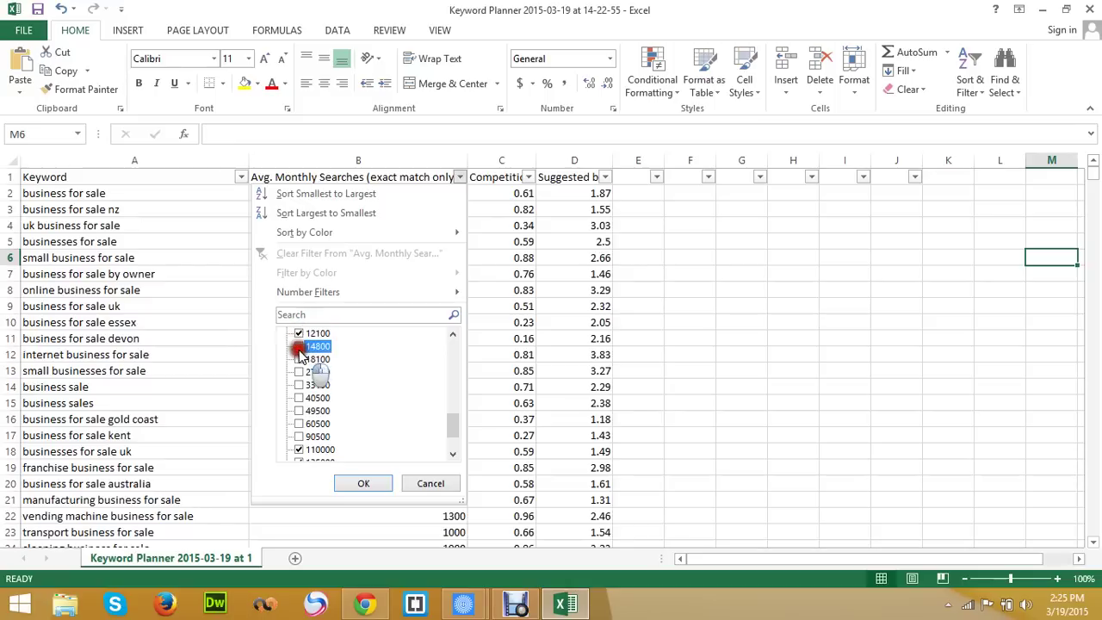
{"action": "left_click", "coordinate": [299, 359]}
{"action": "left_click", "coordinate": [299, 385]}
{"action": "left_click", "coordinate": [298, 397]}
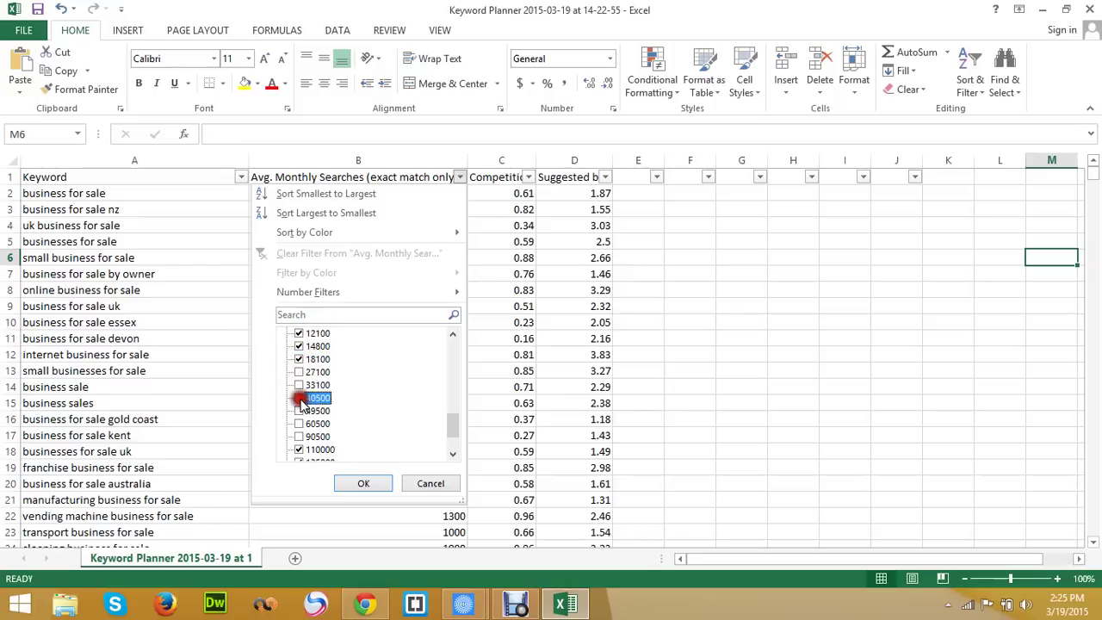
{"action": "left_click", "coordinate": [299, 423]}
{"action": "left_click", "coordinate": [298, 436]}
{"action": "left_click", "coordinate": [299, 411]}
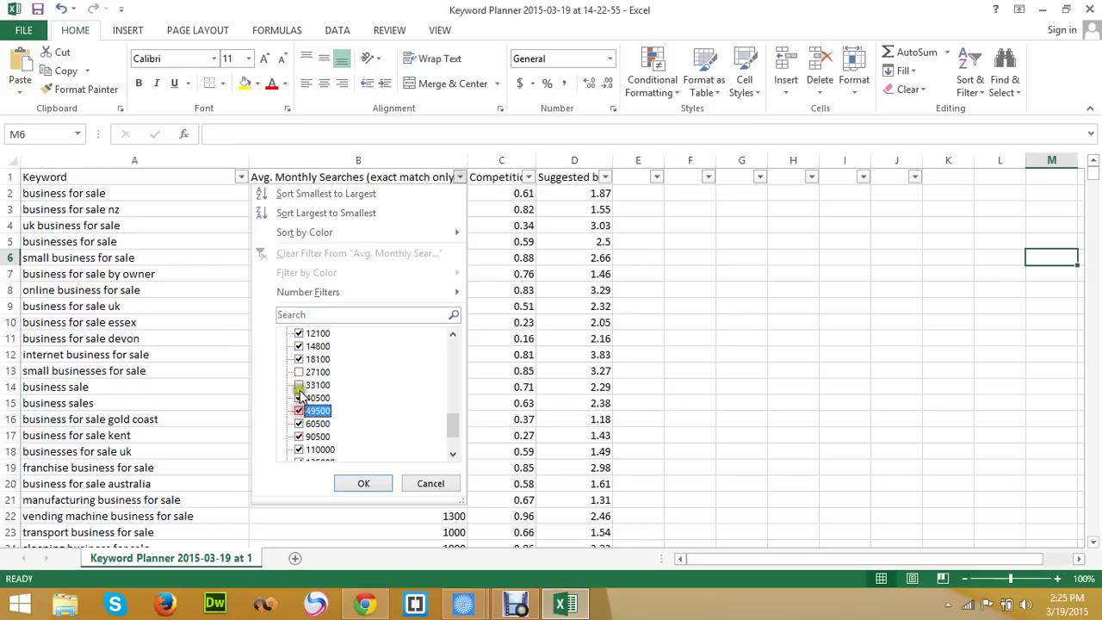
{"action": "left_click", "coordinate": [299, 385]}
- Add volumes 2900 through 9900 and apply the 2900-and-above search filter
{"action": "scroll", "coordinate": [300, 388], "scroll_direction": "up", "scroll_amount": 2}
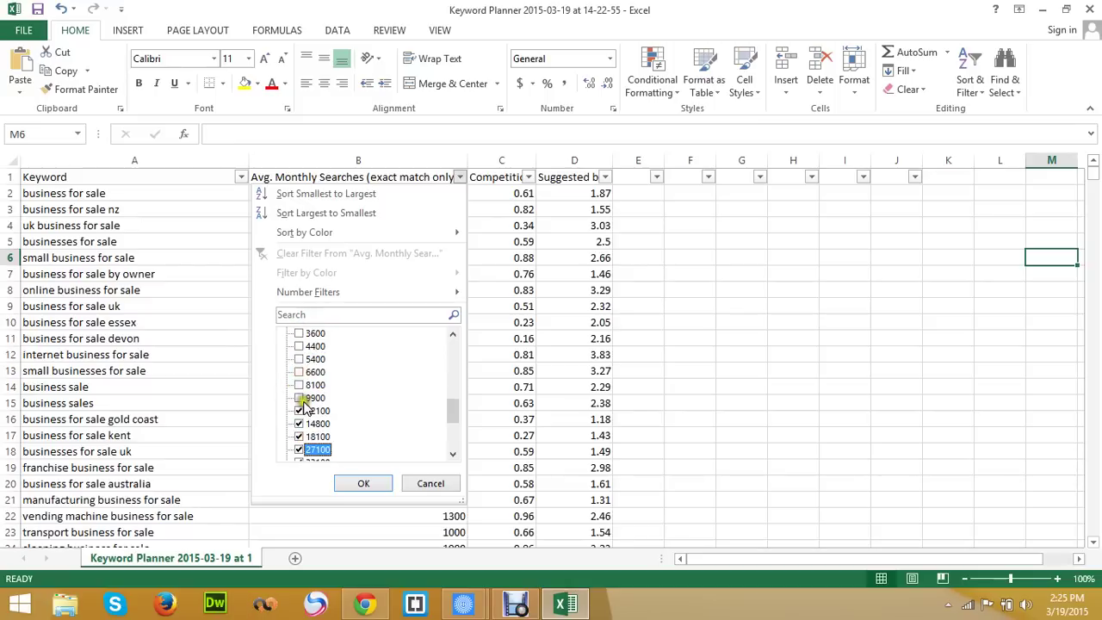
{"action": "left_click", "coordinate": [299, 359]}
{"action": "left_click", "coordinate": [299, 346]}
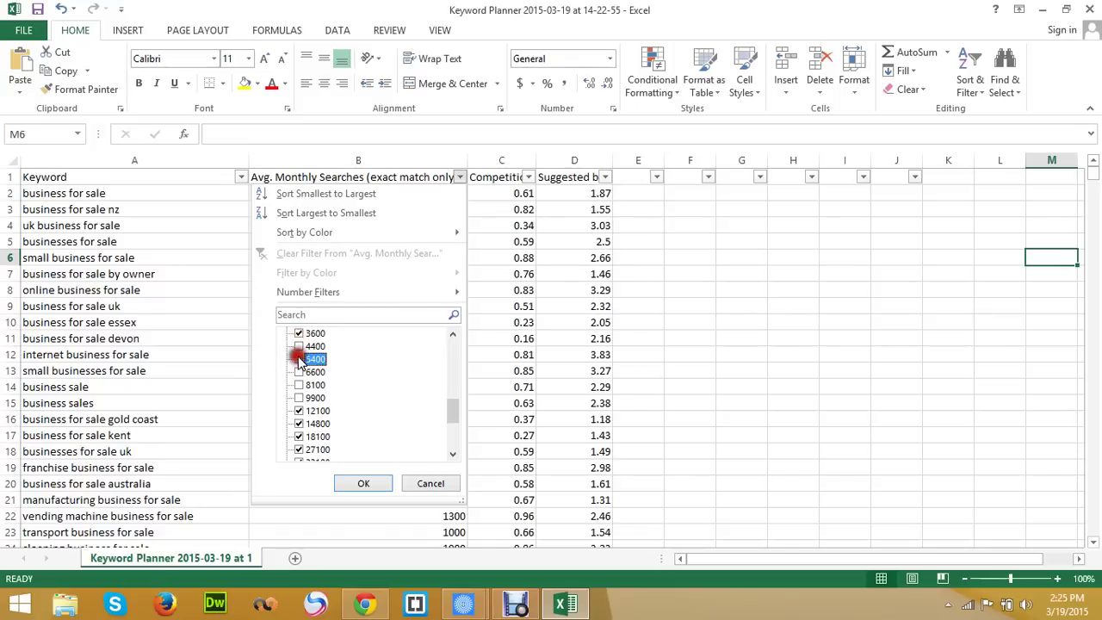
{"action": "left_click", "coordinate": [298, 333]}
{"action": "left_click", "coordinate": [298, 359]}
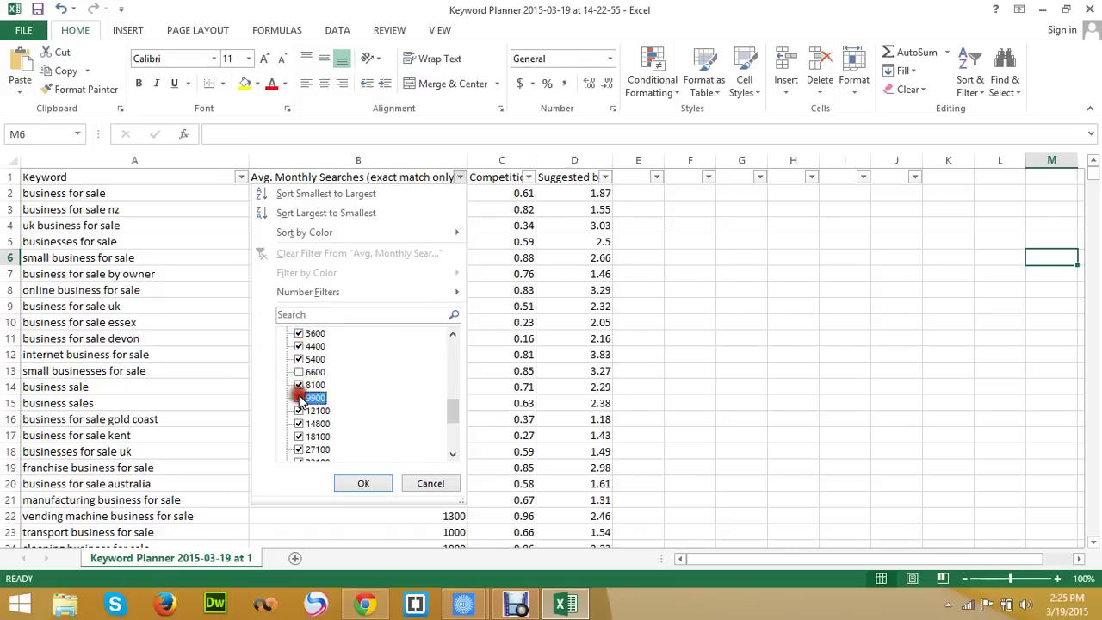
{"action": "left_click", "coordinate": [299, 371]}
{"action": "scroll", "coordinate": [314, 401], "scroll_direction": "up", "scroll_amount": 2}
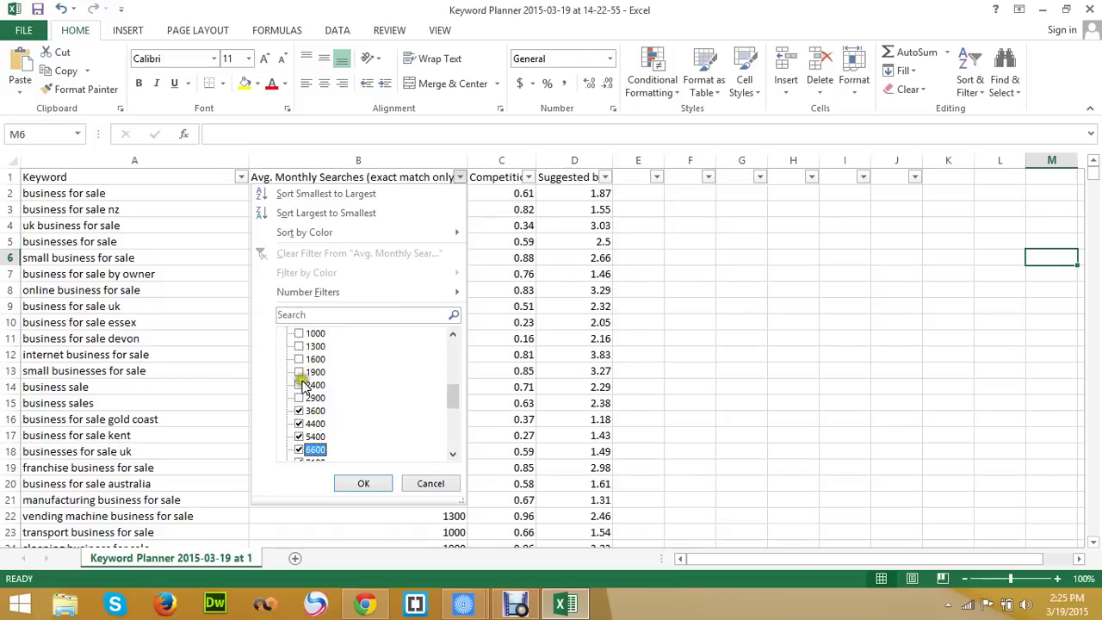
{"action": "left_click", "coordinate": [298, 397]}
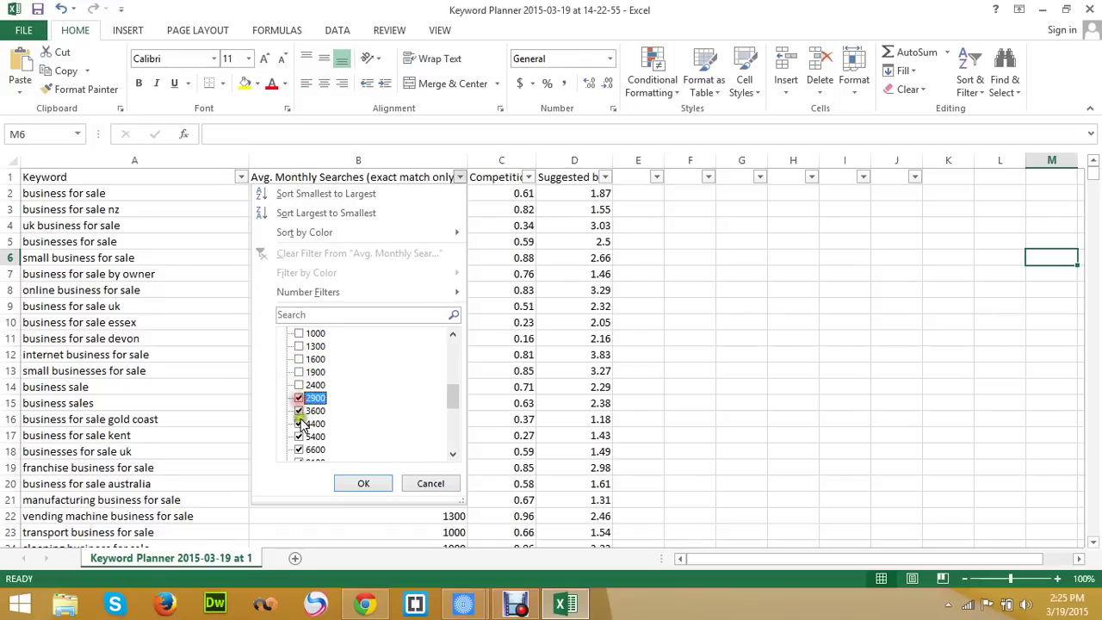
{"action": "left_click", "coordinate": [364, 483]}
- In the Suggested bid filter, clear every bid value
{"action": "scroll", "coordinate": [455, 487], "scroll_direction": "down", "scroll_amount": 4}
{"action": "scroll", "coordinate": [637, 459], "scroll_direction": "down", "scroll_amount": 2}
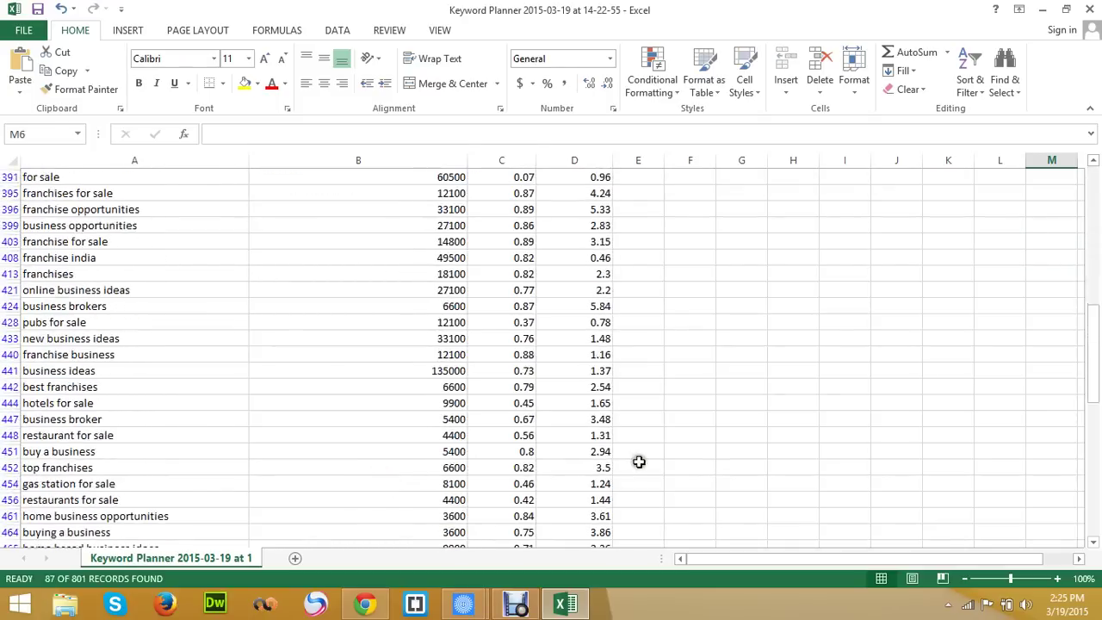
{"action": "scroll", "coordinate": [637, 419], "scroll_direction": "up", "scroll_amount": 6}
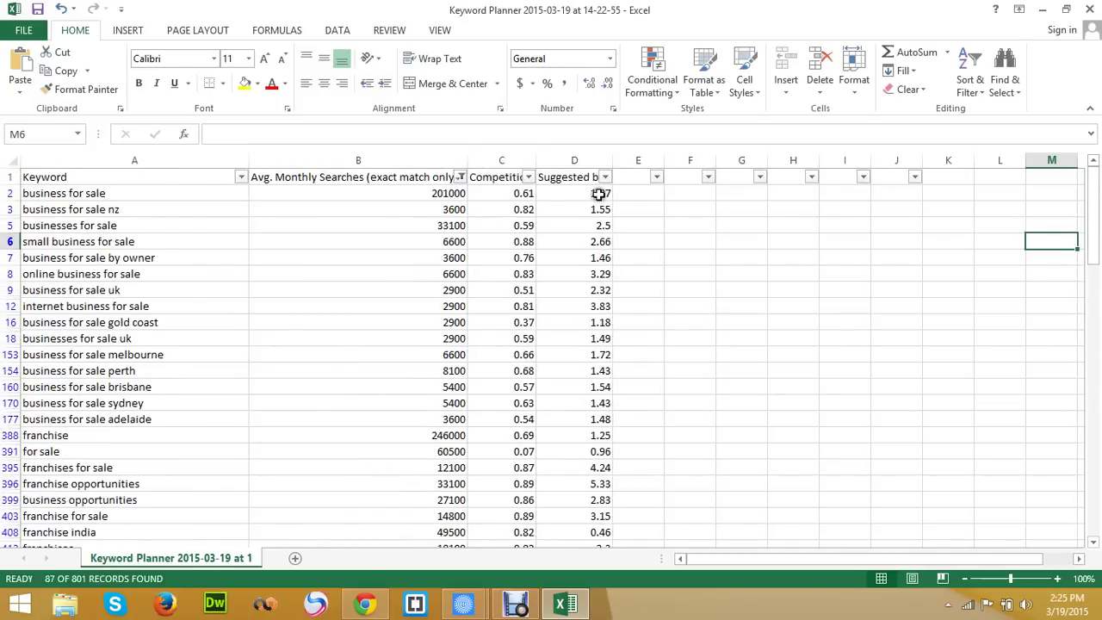
{"action": "left_click", "coordinate": [605, 176]}
{"action": "left_click", "coordinate": [445, 333]}
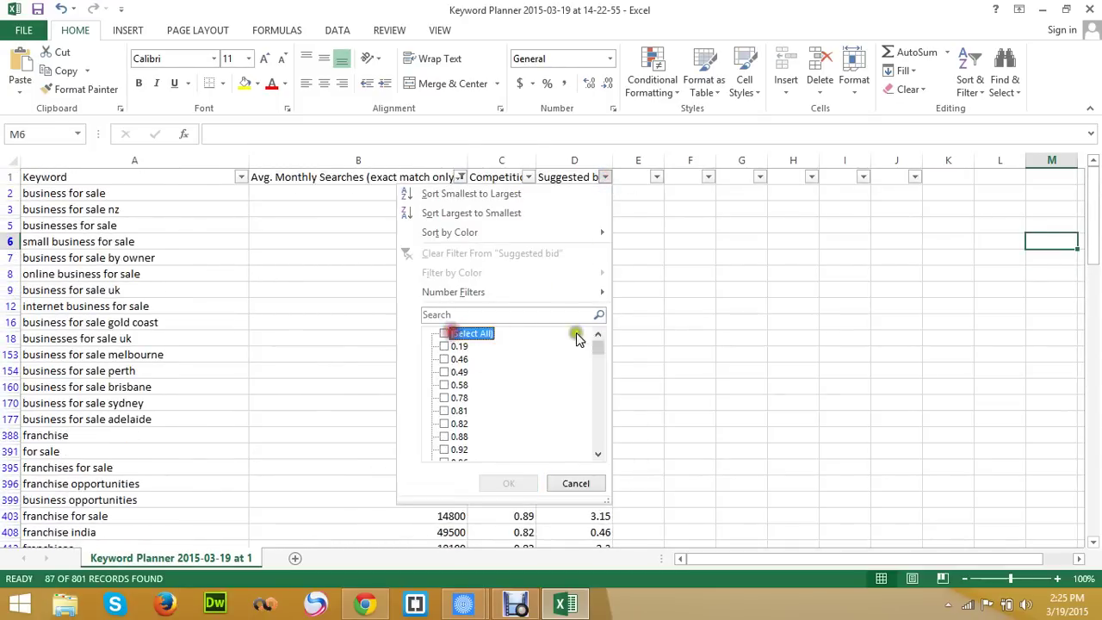
{"action": "left_click_drag", "start_coordinate": [598, 349], "coordinate": [598, 442]}
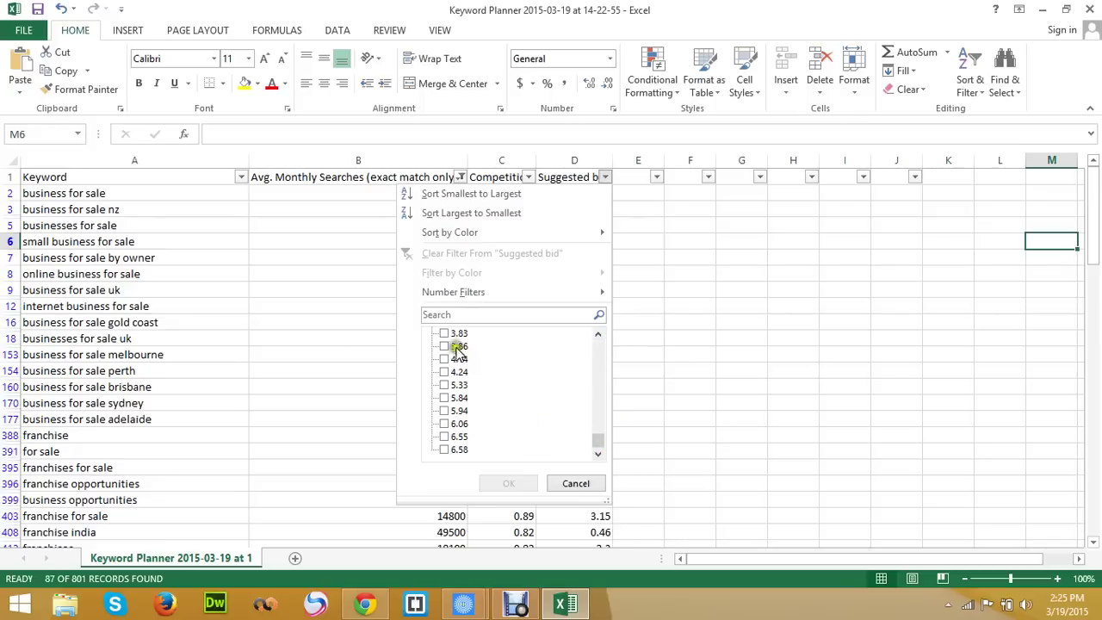
- Tick suggested bids 3.83, 3.86, 4.14, 4.24, 5.33, 5.84, 5.94, 6.06, 6.55 and 6.58
{"action": "left_click", "coordinate": [444, 449]}
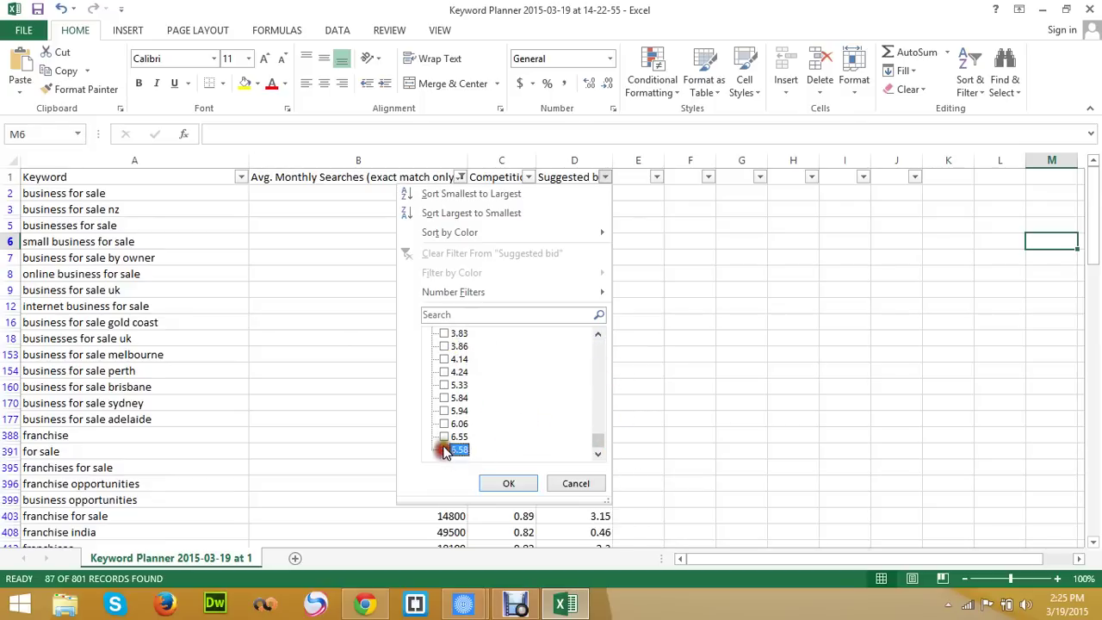
{"action": "left_click", "coordinate": [444, 437]}
{"action": "left_click", "coordinate": [444, 424]}
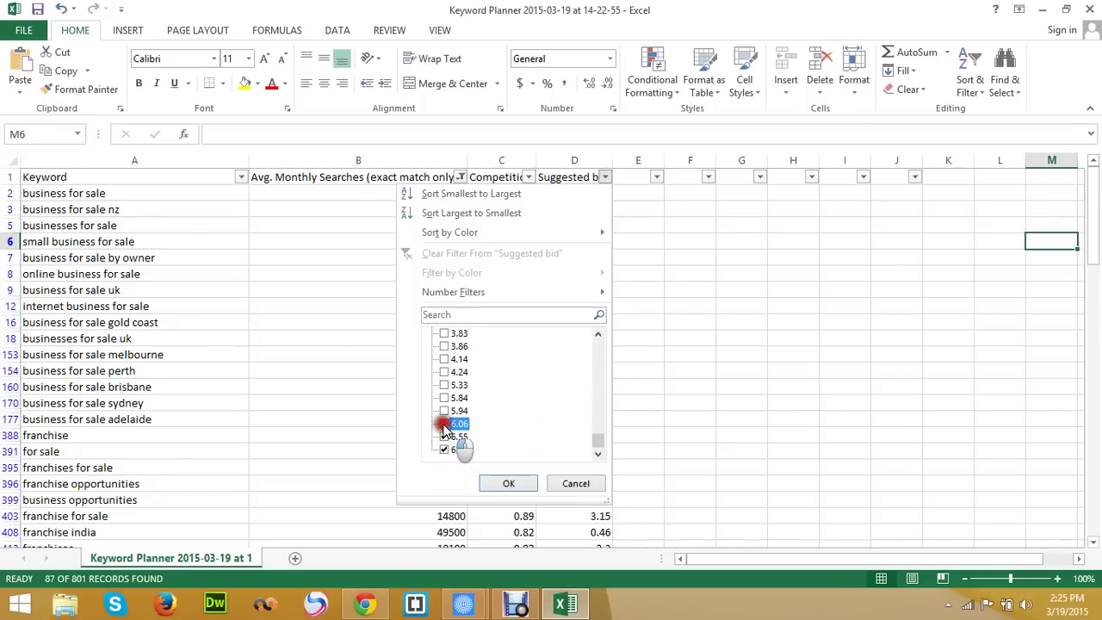
{"action": "left_click", "coordinate": [444, 411]}
{"action": "left_click", "coordinate": [443, 397]}
{"action": "left_click", "coordinate": [444, 384]}
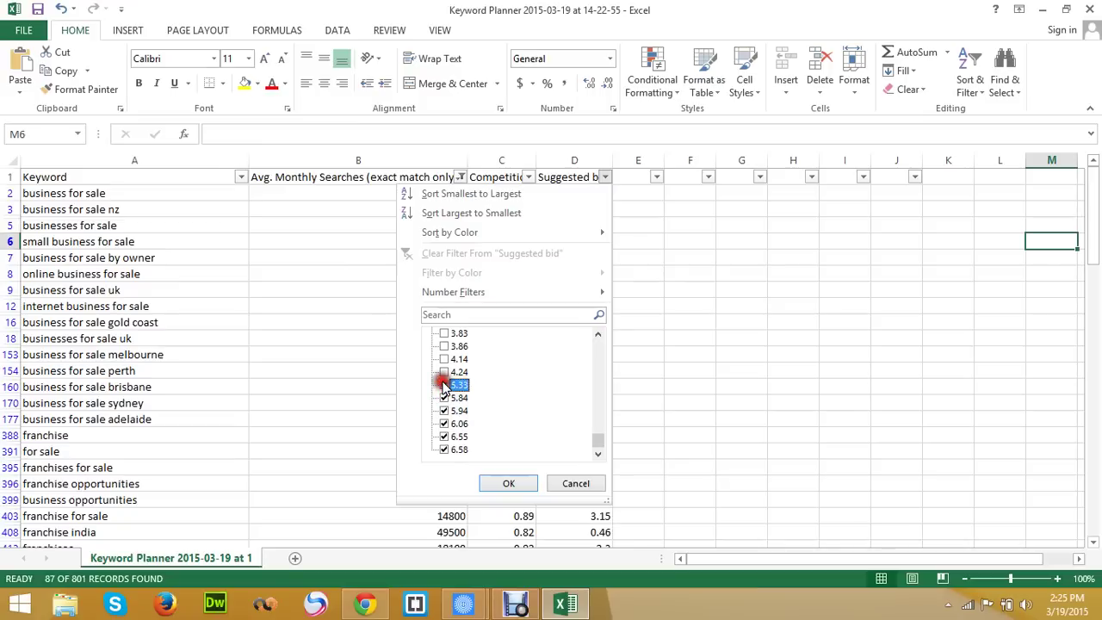
{"action": "left_click", "coordinate": [444, 372]}
{"action": "left_click", "coordinate": [444, 359]}
{"action": "left_click", "coordinate": [444, 346]}
{"action": "left_click", "coordinate": [444, 333]}
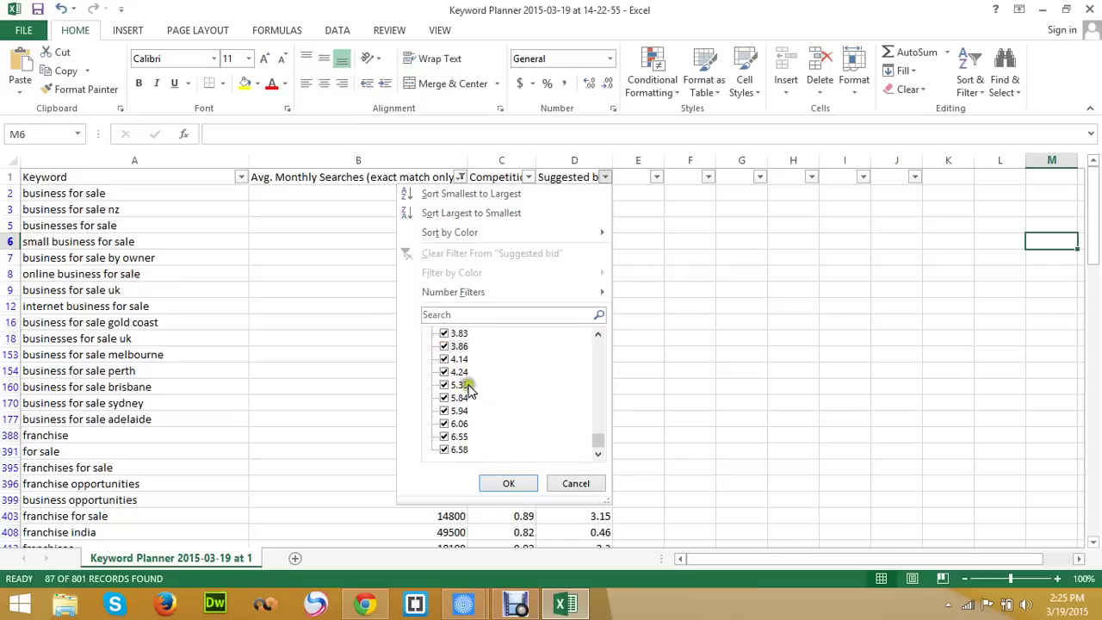
- Add bids 3.48, 3.5, 3.57, 3.61 and 3.74, then apply the bid filter
{"action": "left_click_drag", "start_coordinate": [598, 443], "coordinate": [599, 428]}
{"action": "left_click", "coordinate": [445, 411]}
{"action": "left_click", "coordinate": [444, 424]}
{"action": "left_click", "coordinate": [444, 436]}
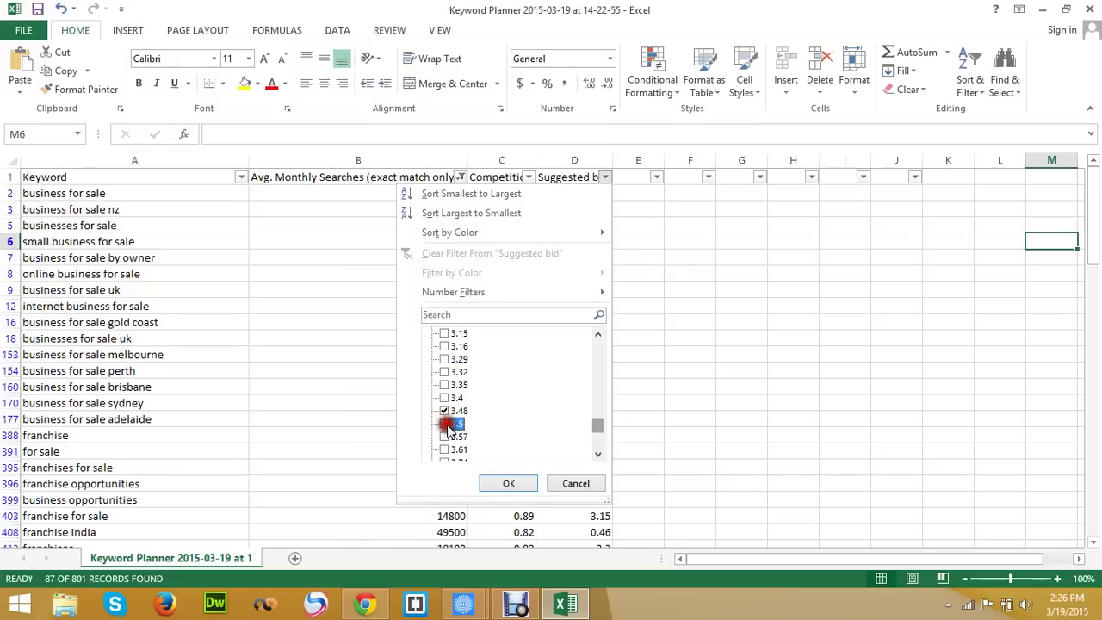
{"action": "left_click", "coordinate": [444, 450]}
{"action": "scroll", "coordinate": [452, 448], "scroll_direction": "down", "scroll_amount": 1}
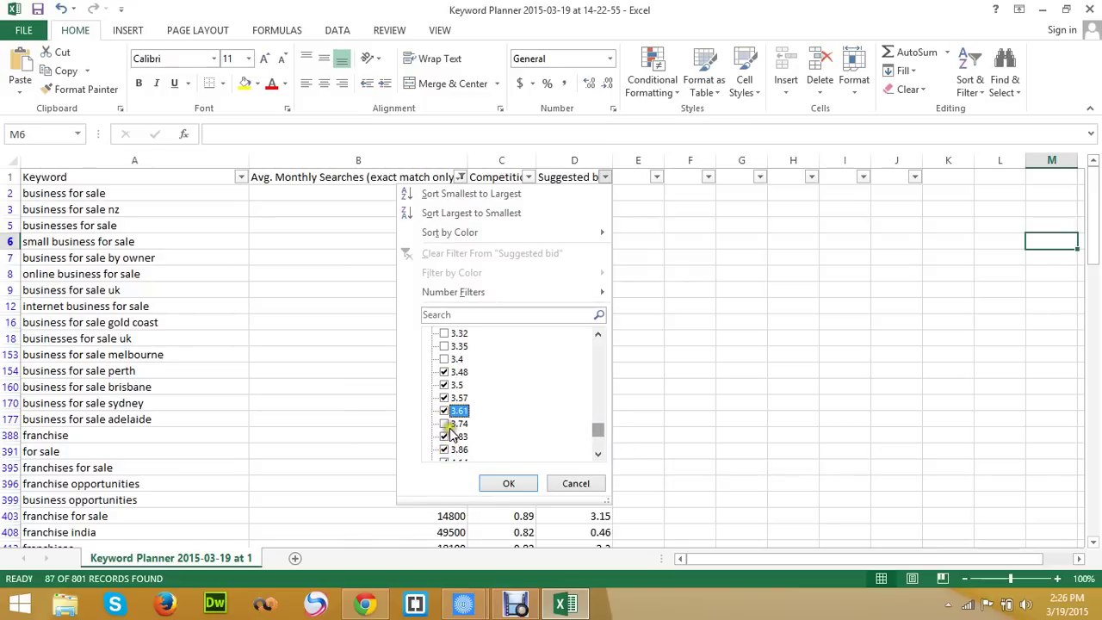
{"action": "left_click", "coordinate": [444, 423]}
{"action": "left_click", "coordinate": [508, 483]}
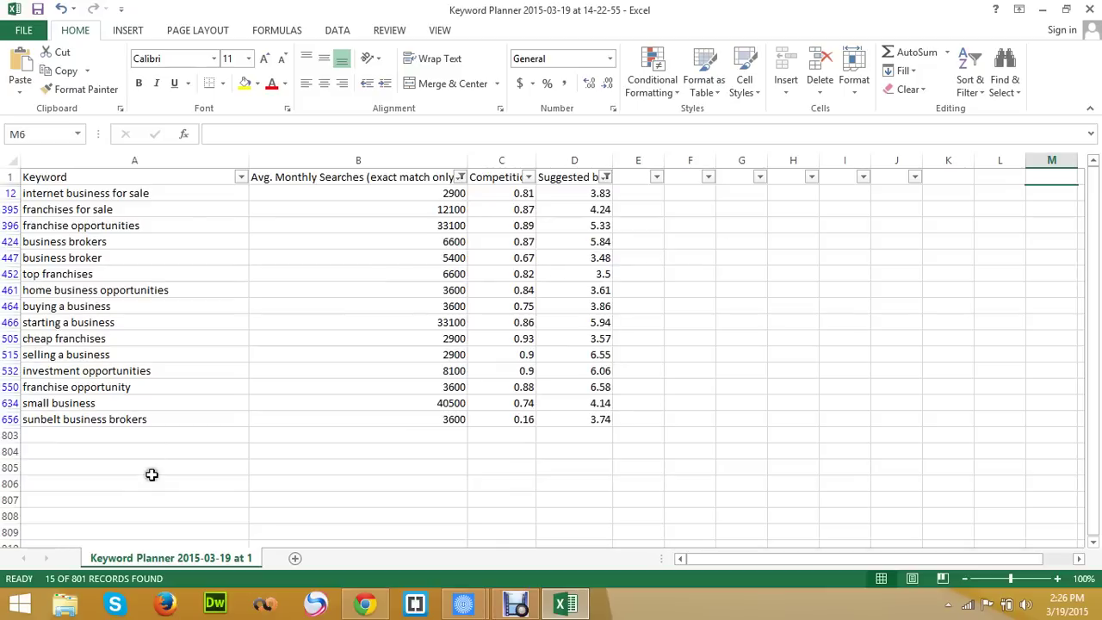
- Review bids for small business, buying a business and franchise opportunities
{"action": "left_click", "coordinate": [65, 407]}
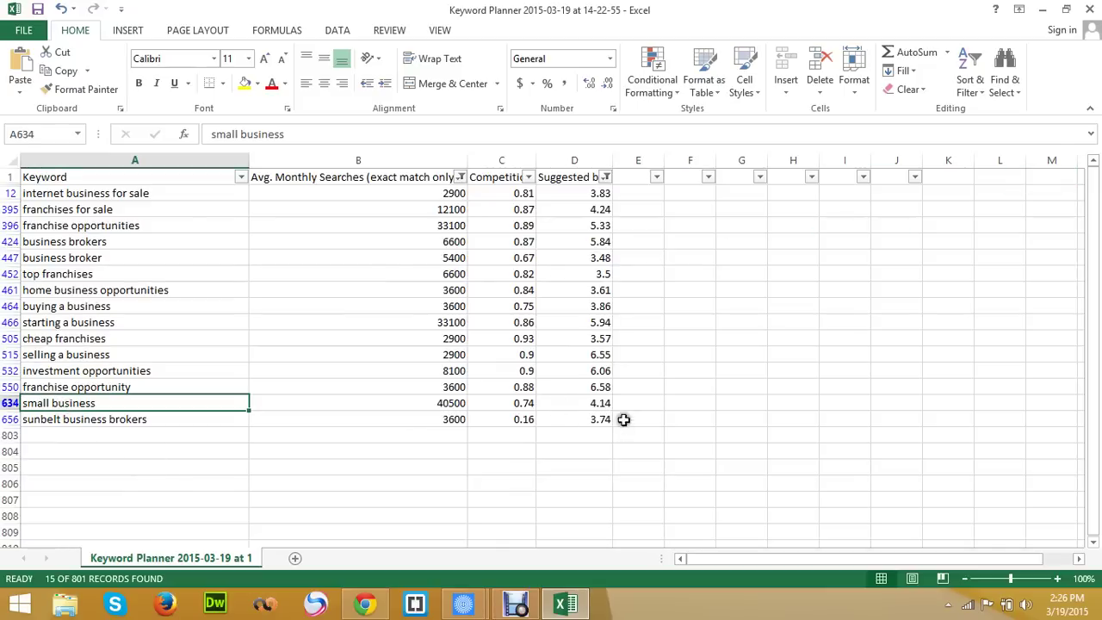
{"action": "left_click", "coordinate": [596, 404]}
{"action": "left_click", "coordinate": [46, 402]}
{"action": "left_click", "coordinate": [68, 307]}
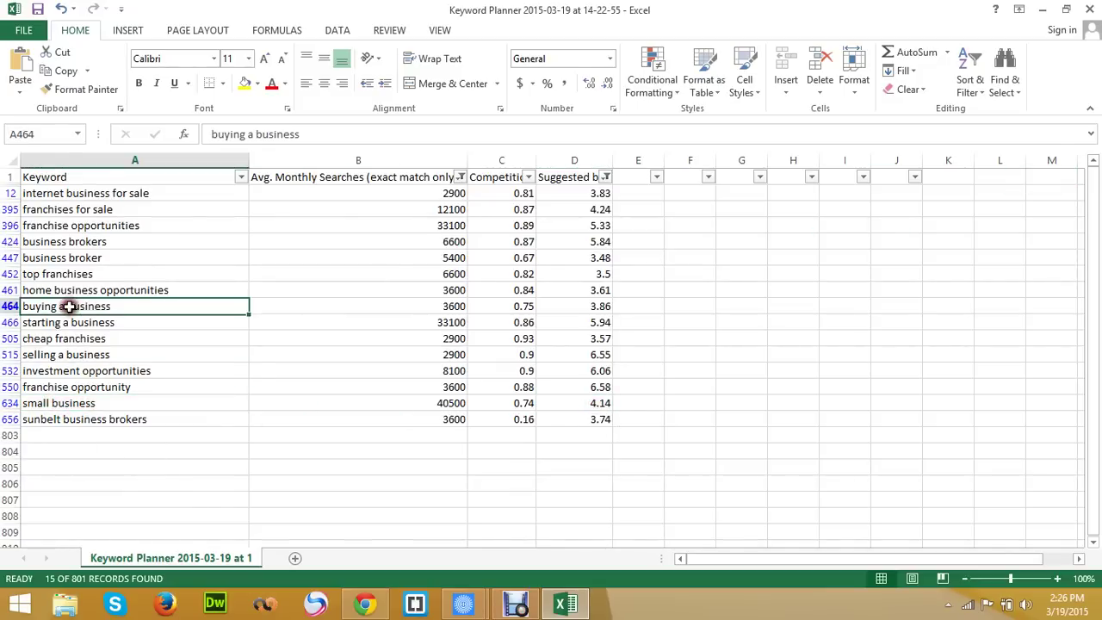
{"action": "left_click", "coordinate": [583, 306]}
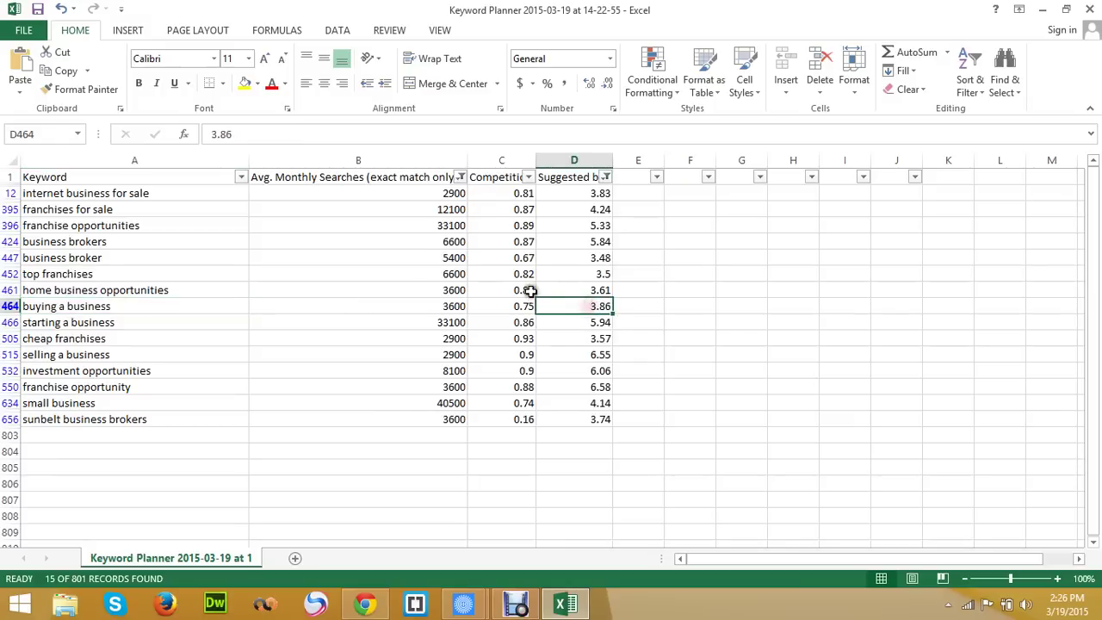
{"action": "left_click", "coordinate": [115, 310]}
{"action": "left_click", "coordinate": [100, 228]}
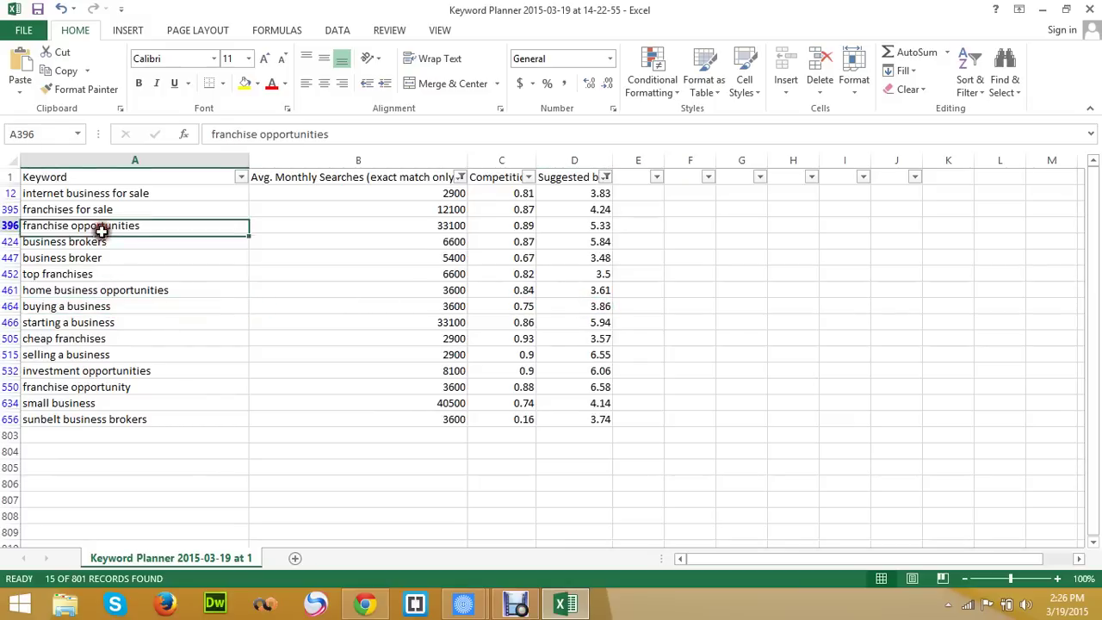
{"action": "left_click", "coordinate": [613, 227]}
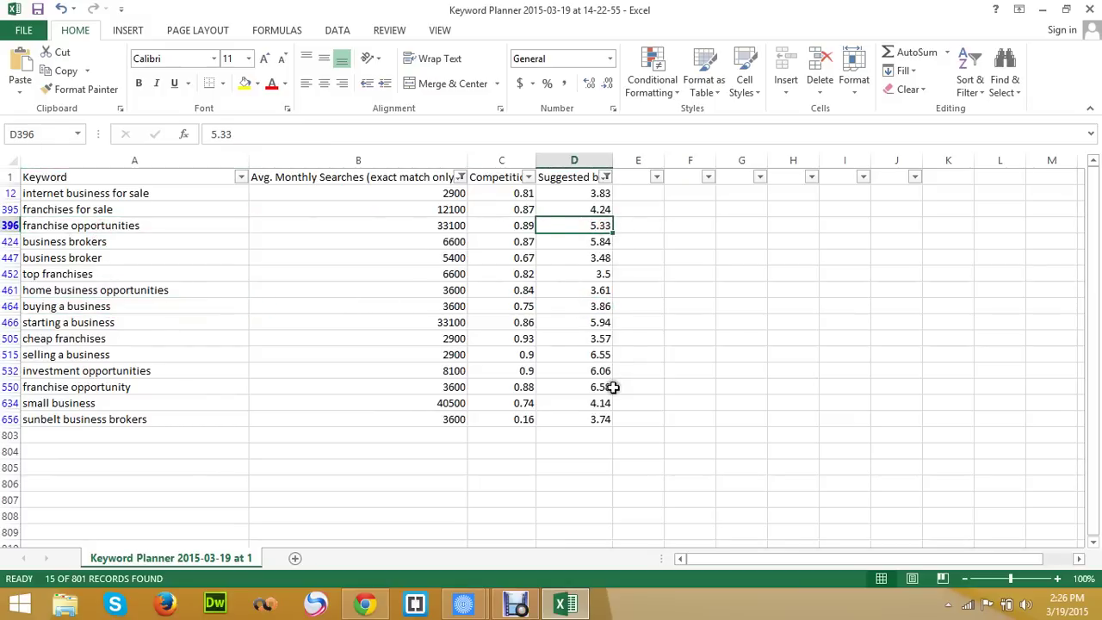
- Compare bid, competition and search volume for selling a business and starting a business
{"action": "left_click", "coordinate": [598, 355]}
{"action": "left_click", "coordinate": [65, 355]}
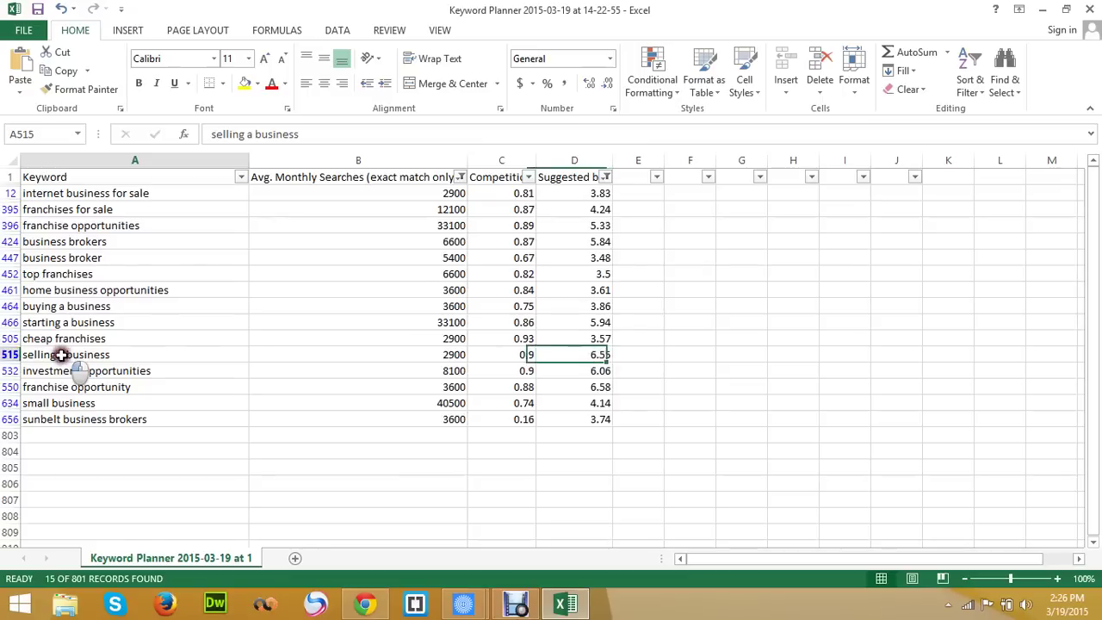
{"action": "left_click", "coordinate": [472, 357]}
{"action": "left_click", "coordinate": [593, 353]}
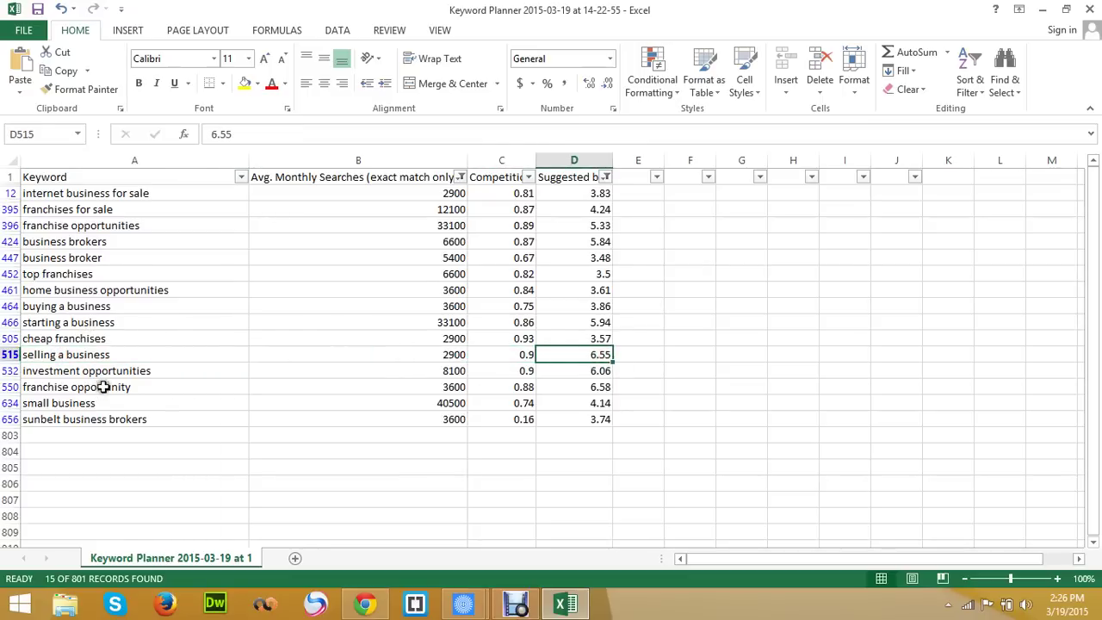
{"action": "left_click", "coordinate": [421, 355]}
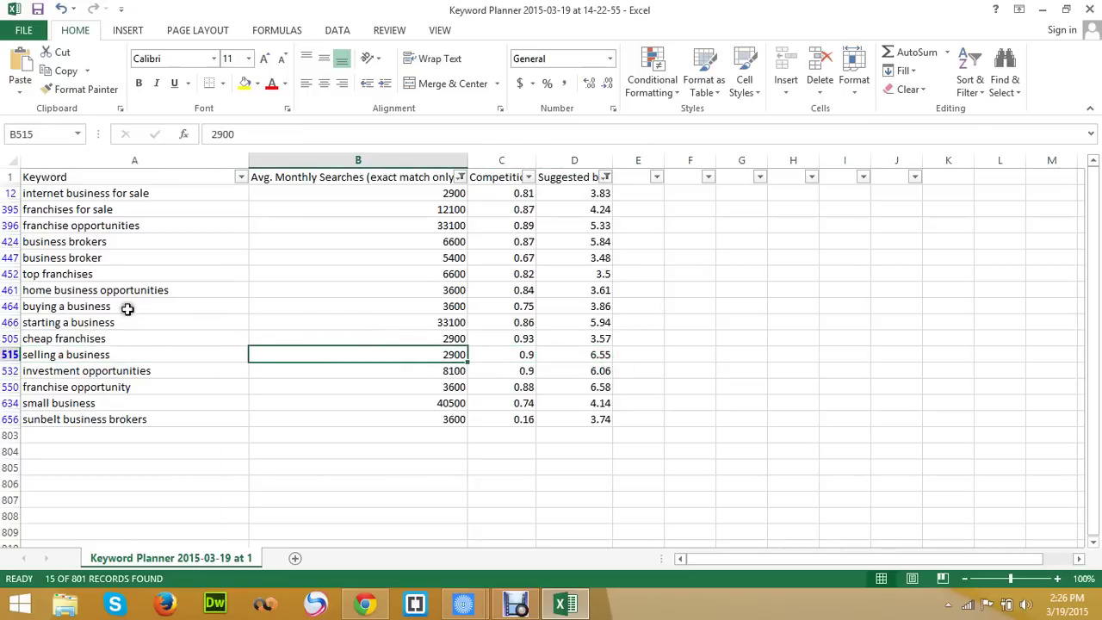
{"action": "left_click", "coordinate": [105, 303]}
{"action": "left_click", "coordinate": [419, 325]}
{"action": "left_click", "coordinate": [81, 322]}
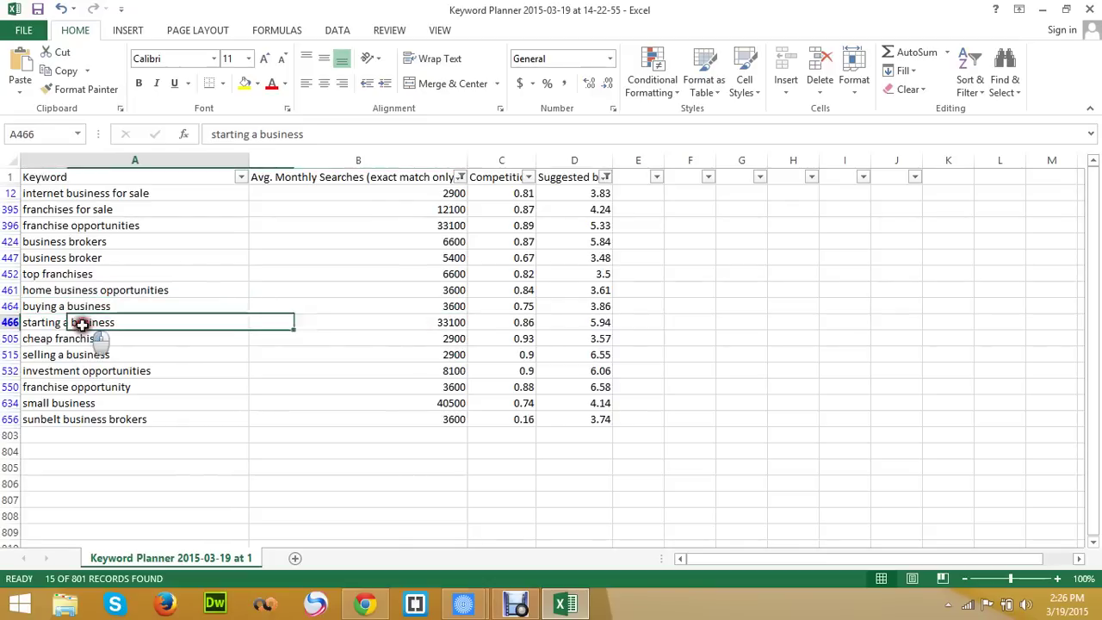
{"action": "left_click", "coordinate": [443, 320]}
{"action": "left_click", "coordinate": [589, 322]}
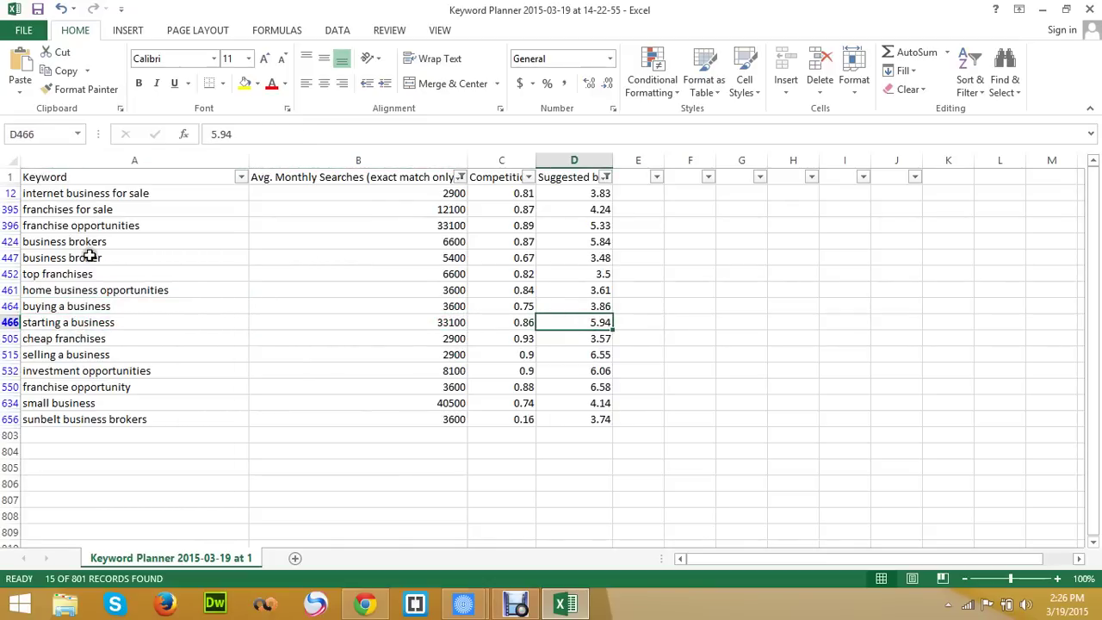
- Check franchises for sale and internet business for sale, then select franchise opportunities
{"action": "left_click", "coordinate": [81, 206]}
{"action": "left_click", "coordinate": [77, 179]}
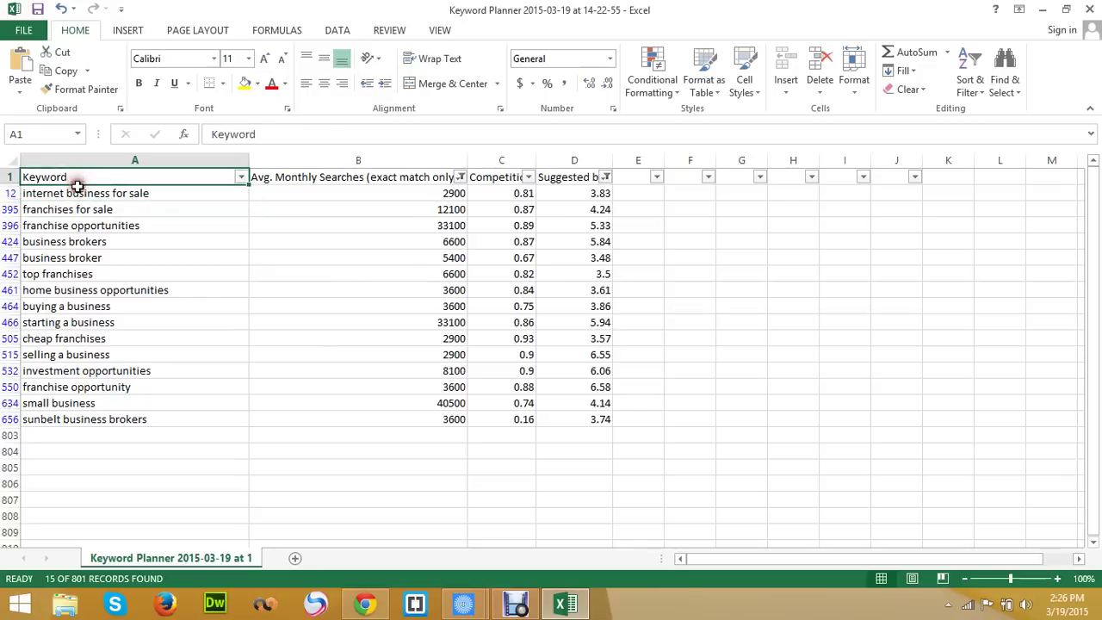
{"action": "left_click", "coordinate": [80, 194]}
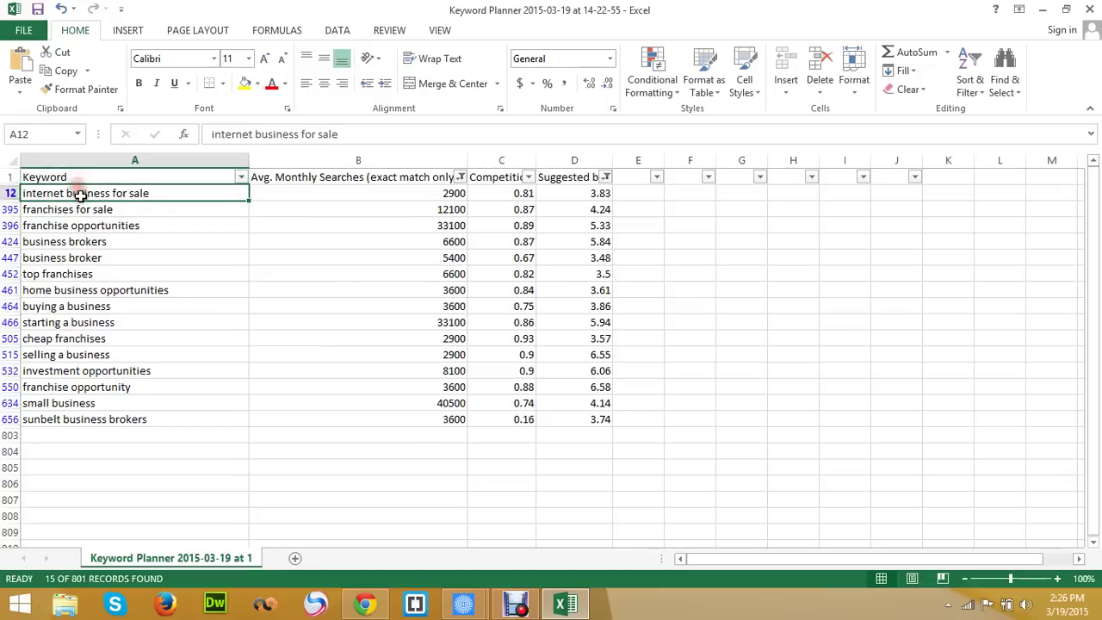
{"action": "left_click", "coordinate": [582, 195]}
{"action": "left_click", "coordinate": [384, 196]}
{"action": "left_click", "coordinate": [95, 227]}
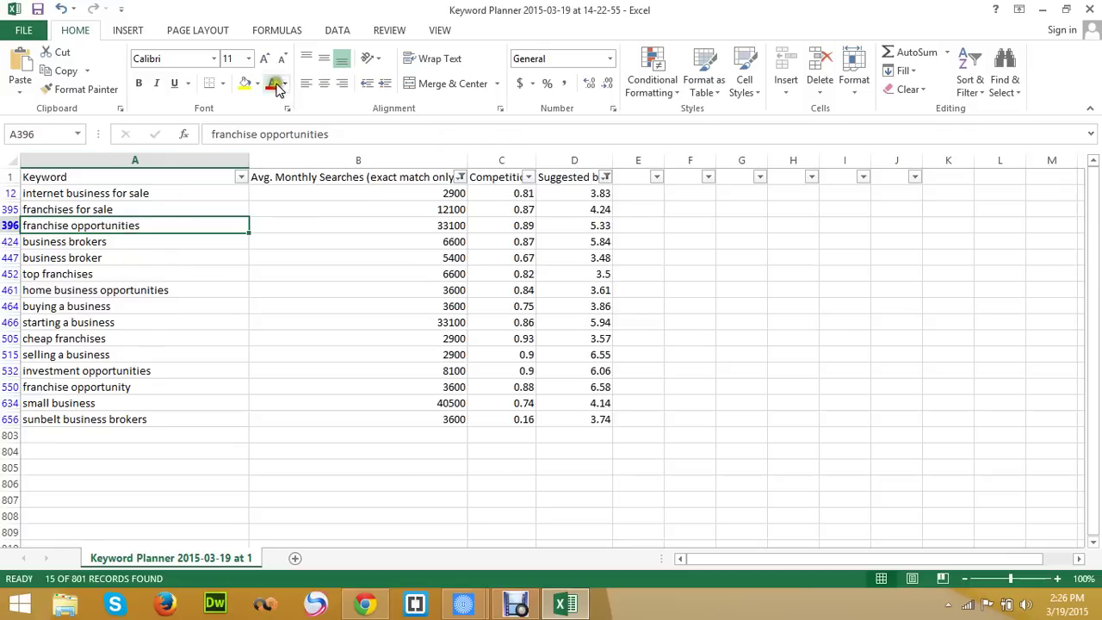
- Color franchise opportunities, business brokers and buying a business red
{"action": "left_click", "coordinate": [120, 272]}
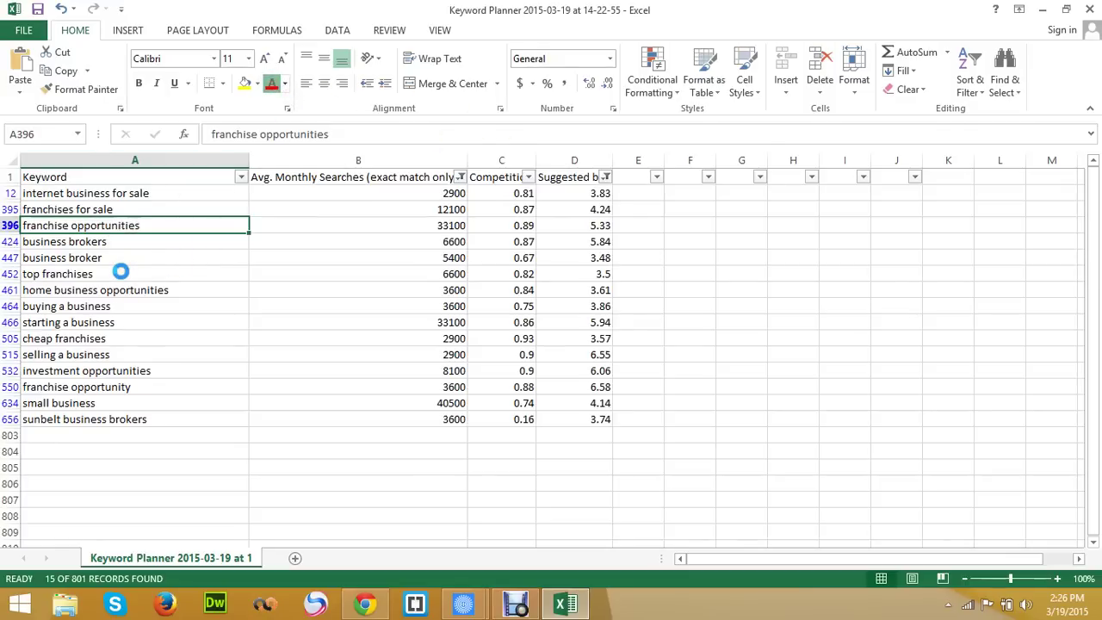
{"action": "left_click", "coordinate": [271, 83]}
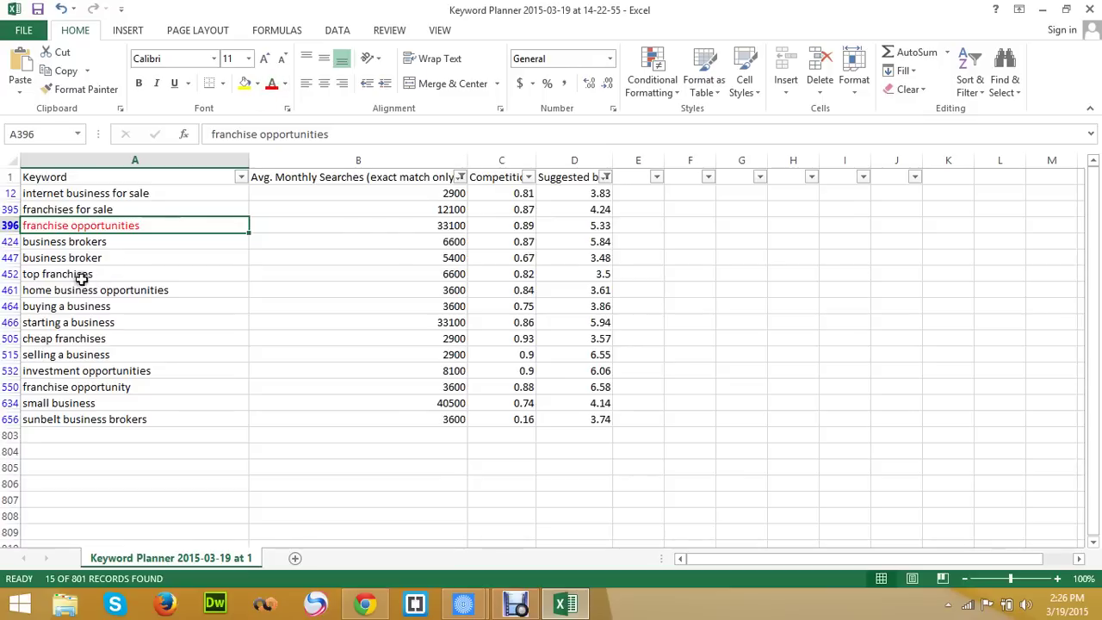
{"action": "left_click", "coordinate": [74, 244]}
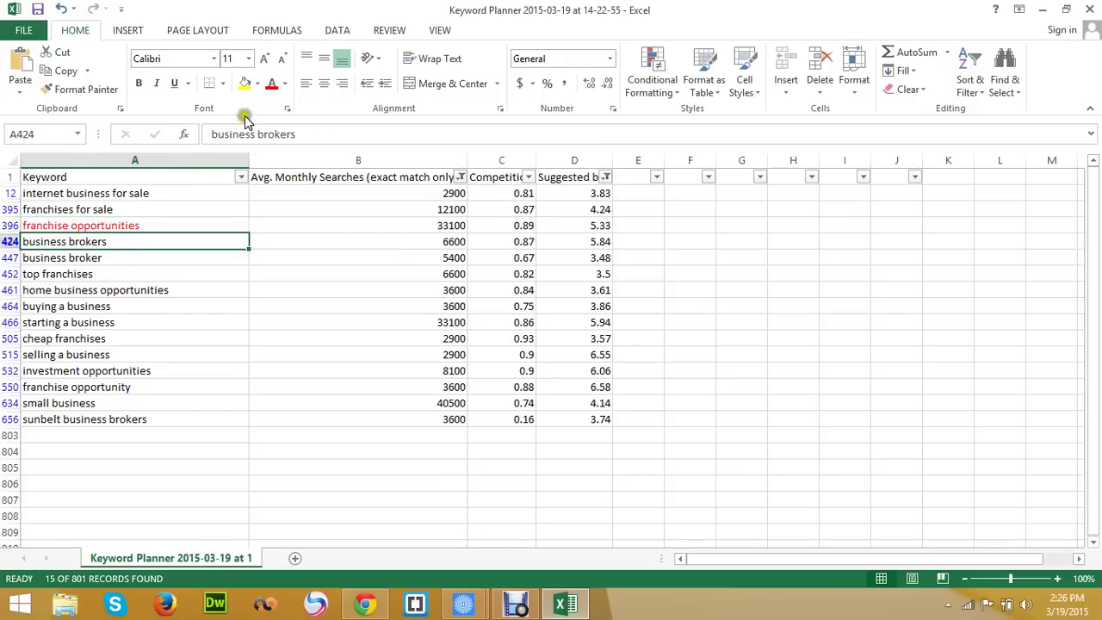
{"action": "left_click", "coordinate": [271, 84]}
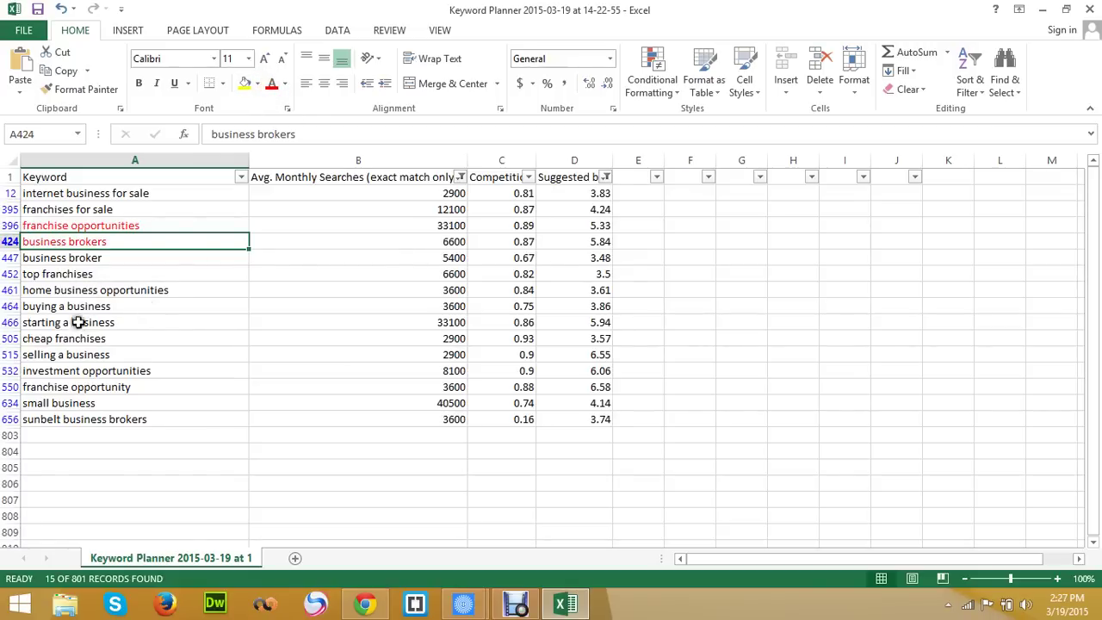
{"action": "left_click", "coordinate": [101, 291]}
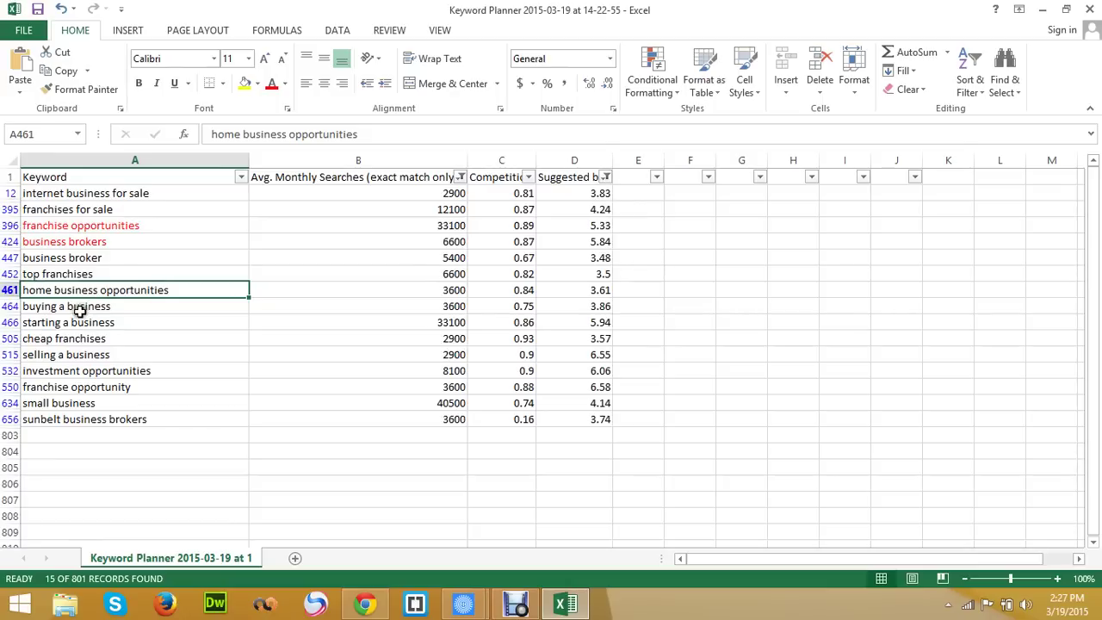
{"action": "left_click", "coordinate": [80, 305]}
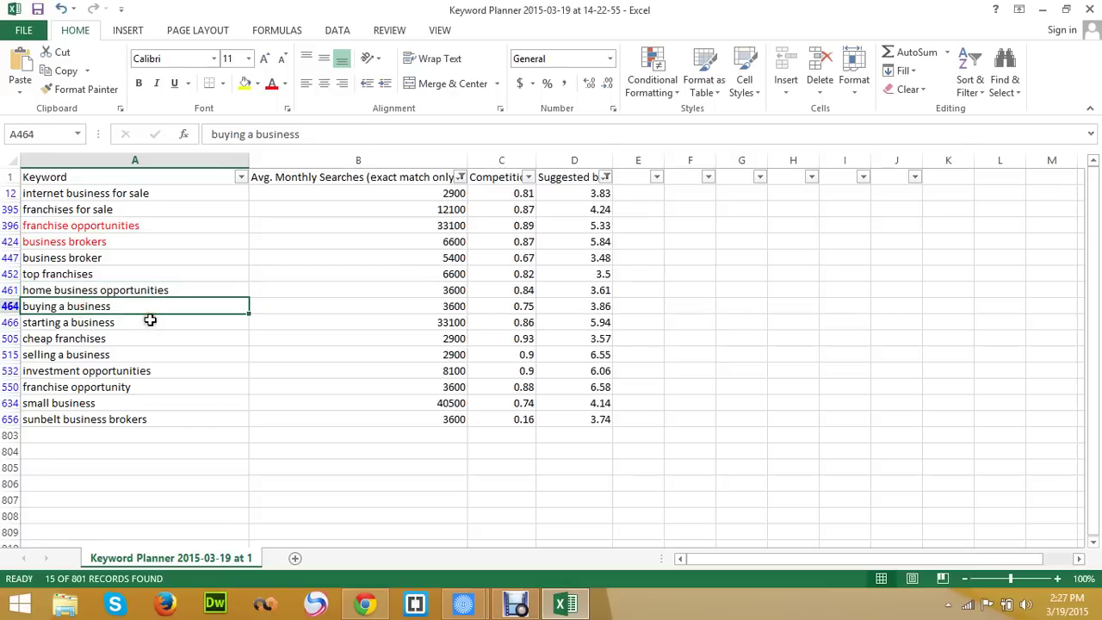
{"action": "left_click", "coordinate": [270, 86]}
- Color selling a business, franchise opportunity and small business red
{"action": "left_click", "coordinate": [65, 354]}
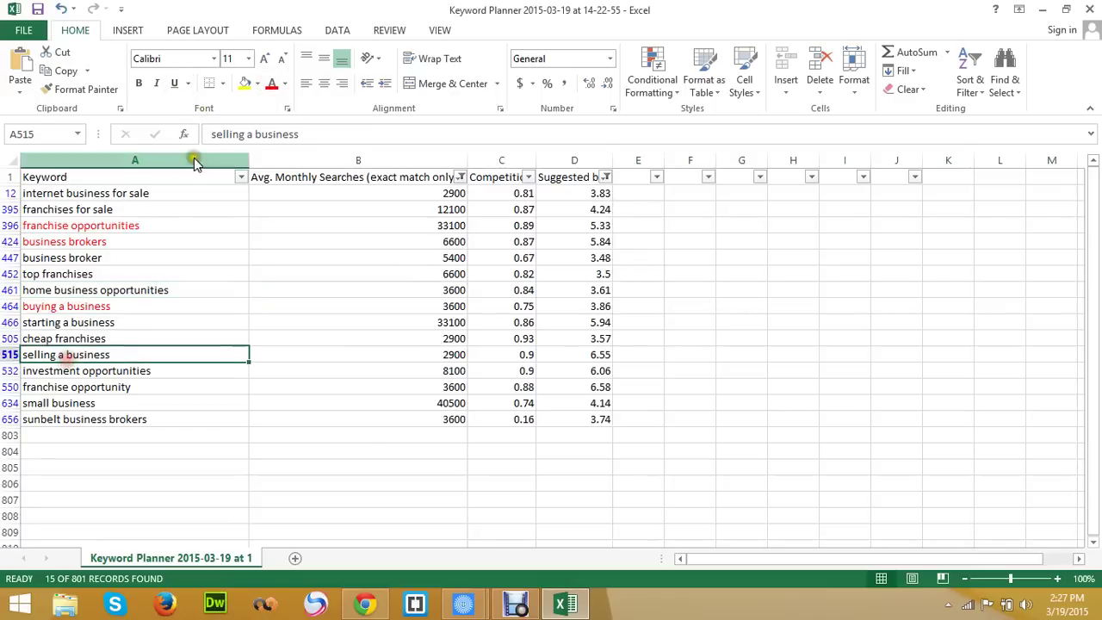
{"action": "left_click", "coordinate": [271, 83]}
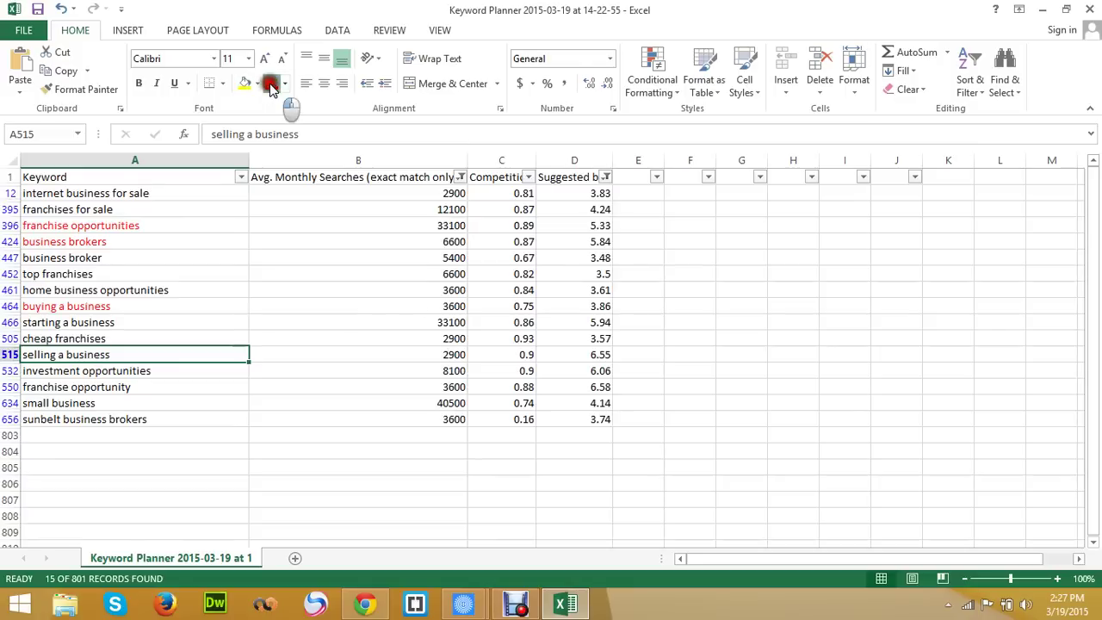
{"action": "left_click", "coordinate": [92, 399]}
{"action": "left_click", "coordinate": [92, 387]}
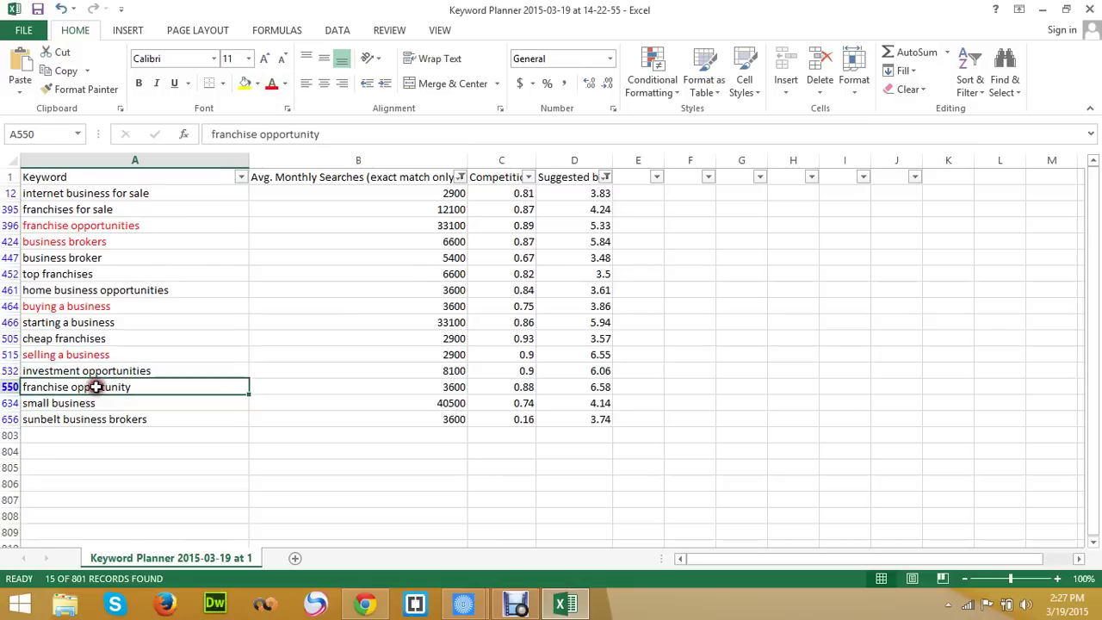
{"action": "left_click", "coordinate": [271, 83]}
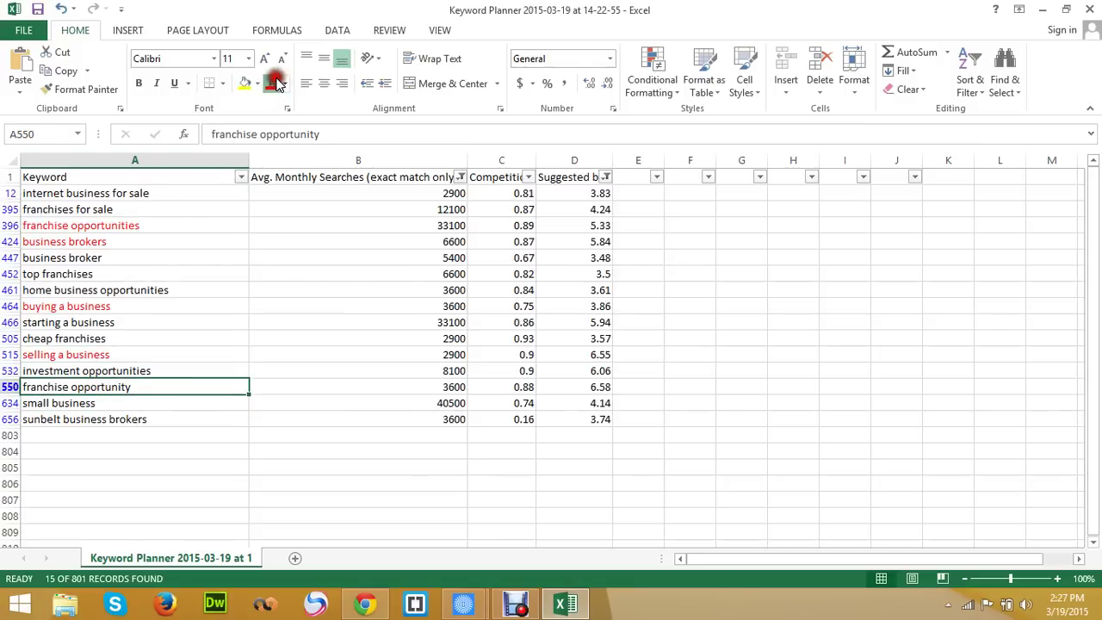
{"action": "left_click", "coordinate": [96, 408]}
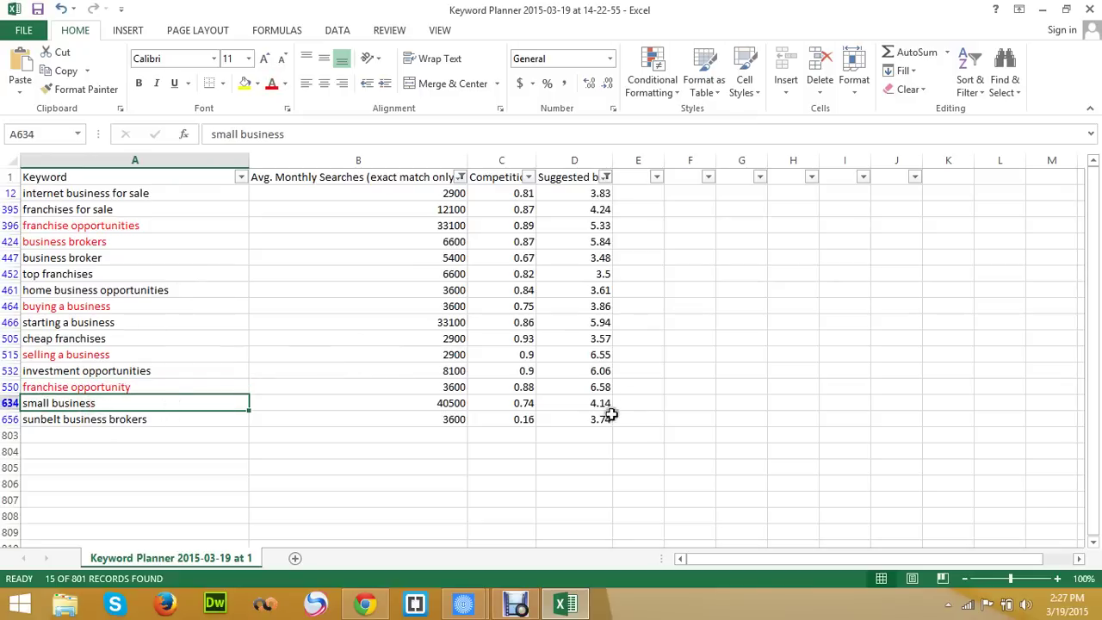
{"action": "left_click", "coordinate": [268, 84]}
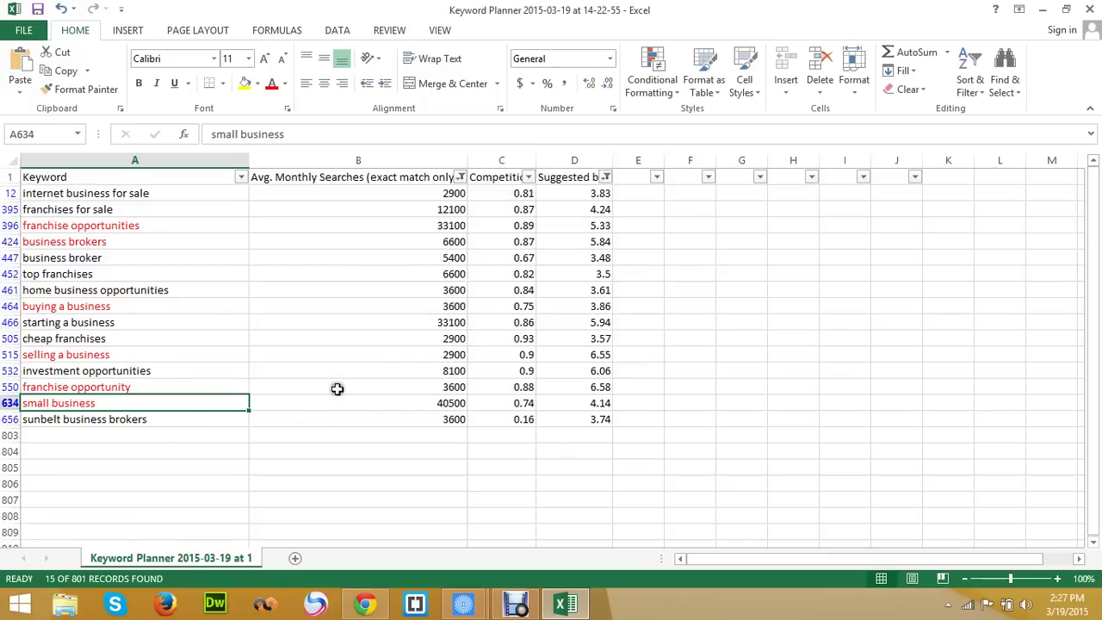
- Select the keywords from franchise opportunities to small business, then return to Keyword Planner in Chrome
{"action": "left_click", "coordinate": [70, 389]}
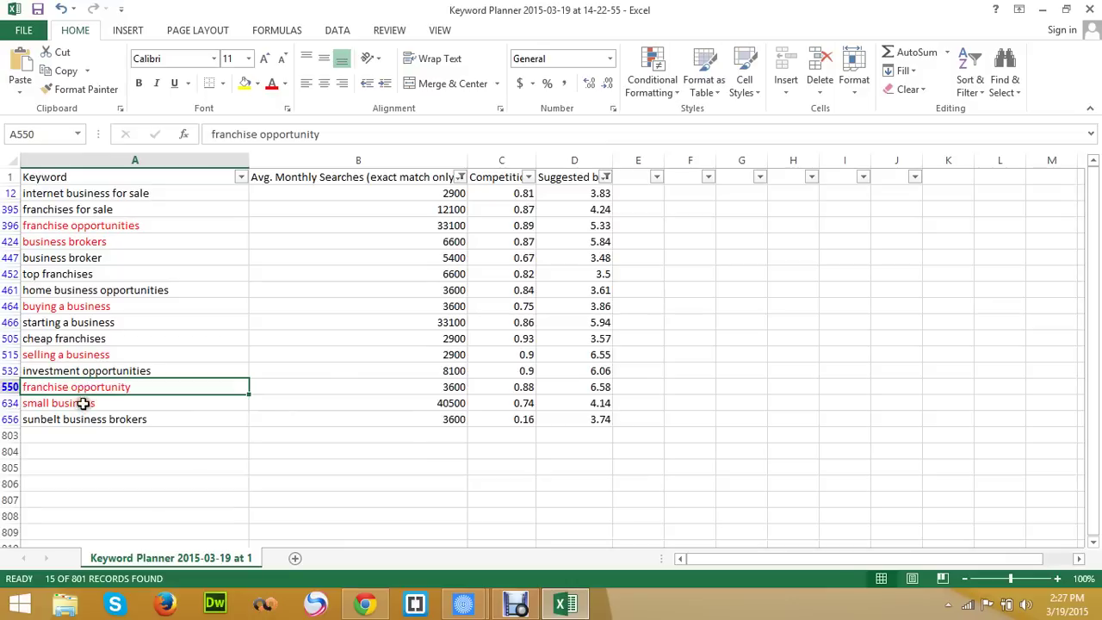
{"action": "left_click_drag", "start_coordinate": [83, 402], "coordinate": [81, 228]}
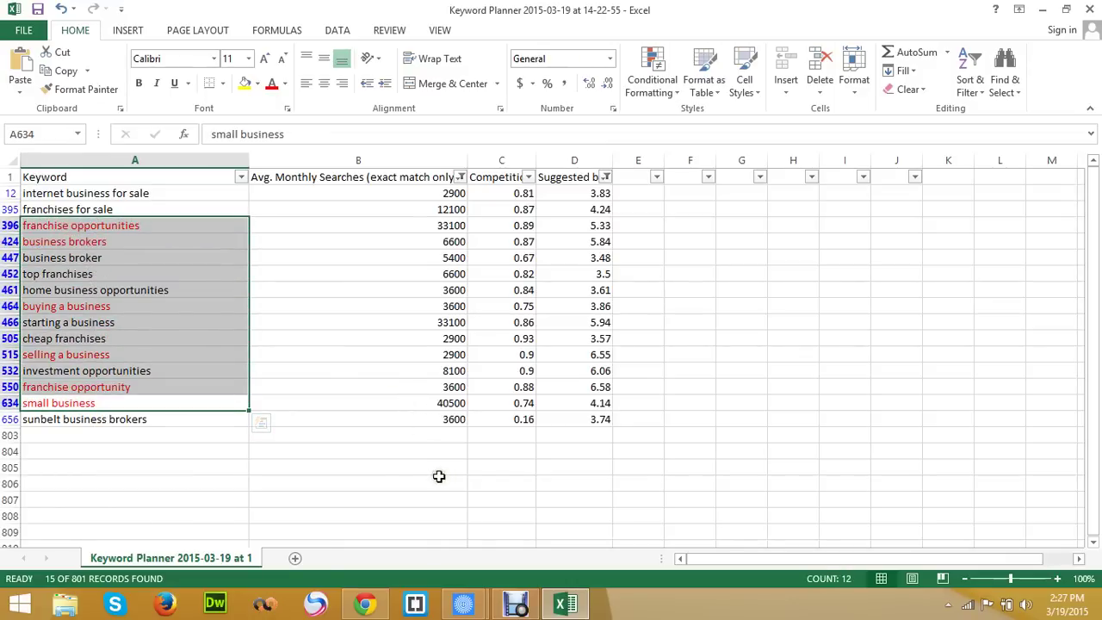
{"action": "left_click", "coordinate": [114, 226]}
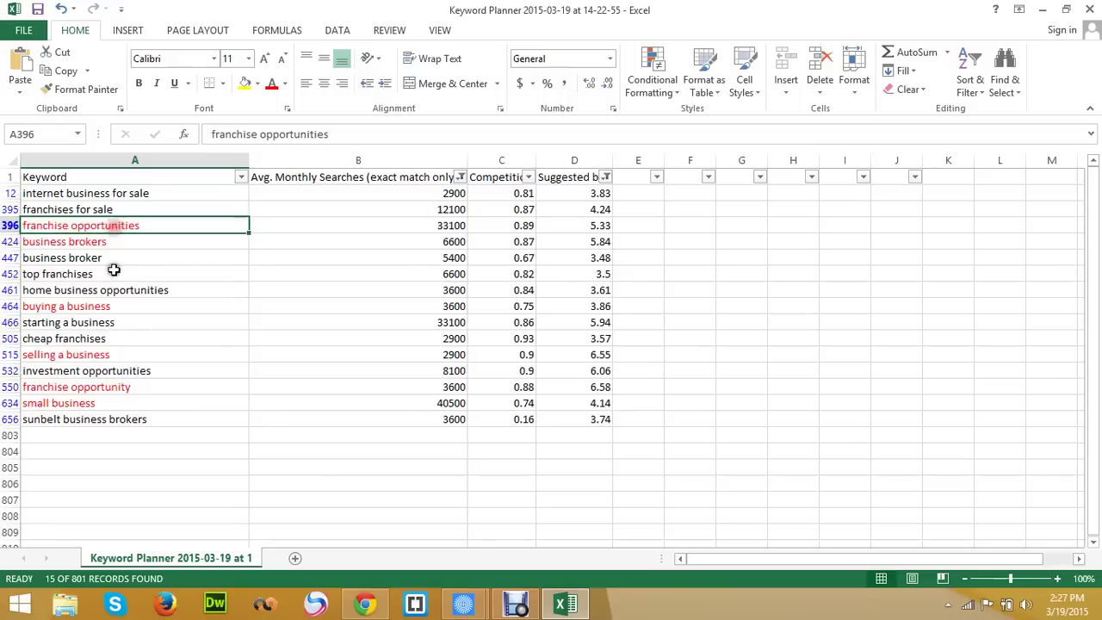
{"action": "left_click_drag", "start_coordinate": [109, 226], "coordinate": [124, 402]}
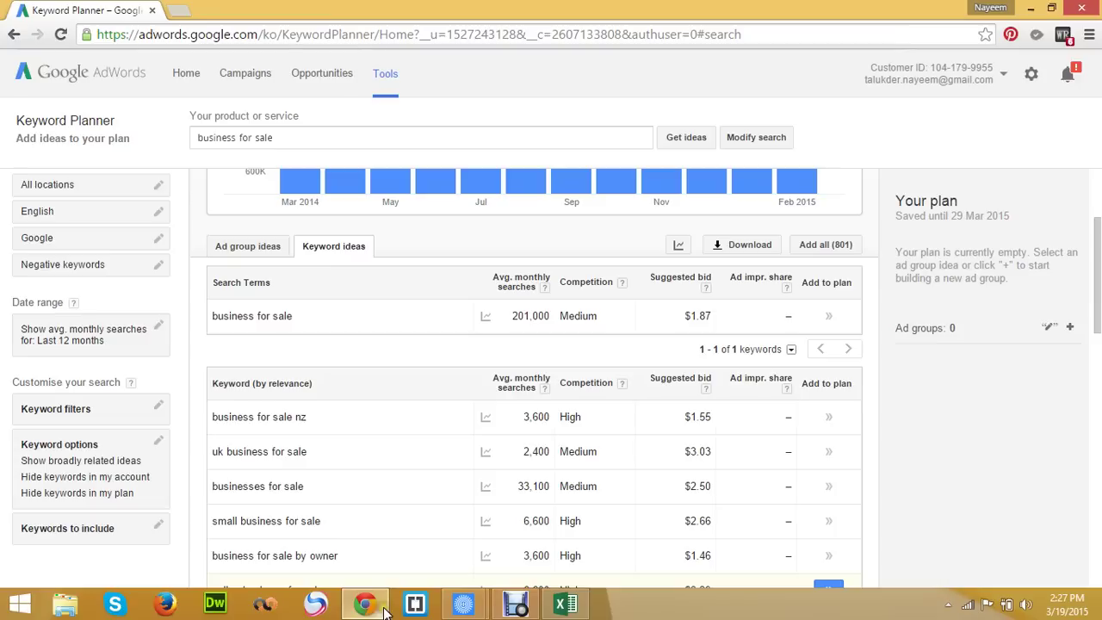
{"action": "left_click", "coordinate": [365, 604]}
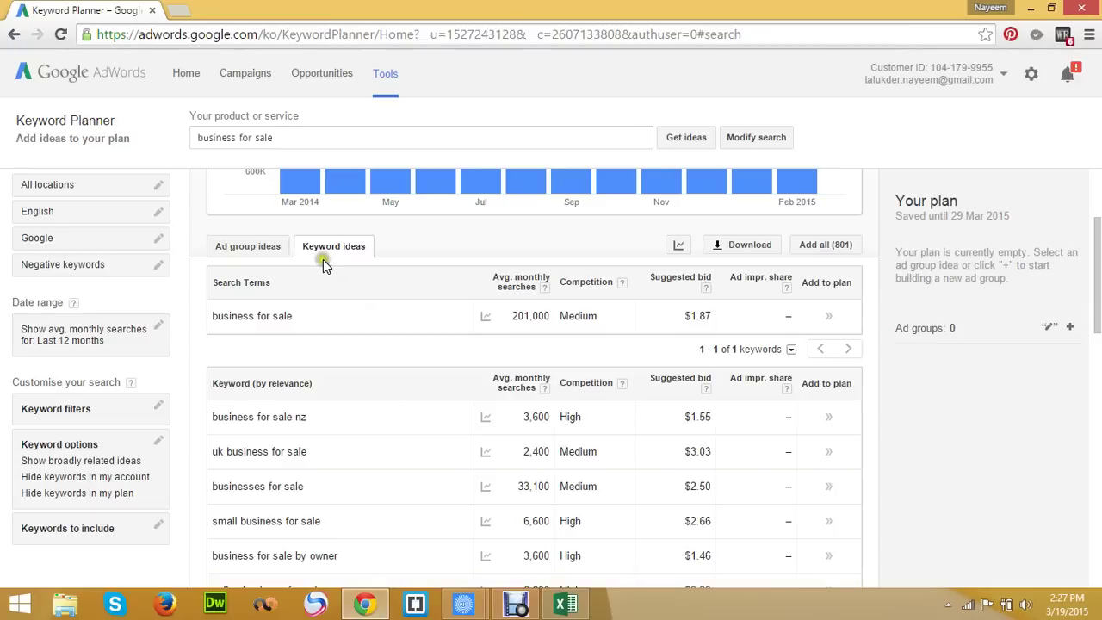
{"action": "left_click", "coordinate": [521, 606]}
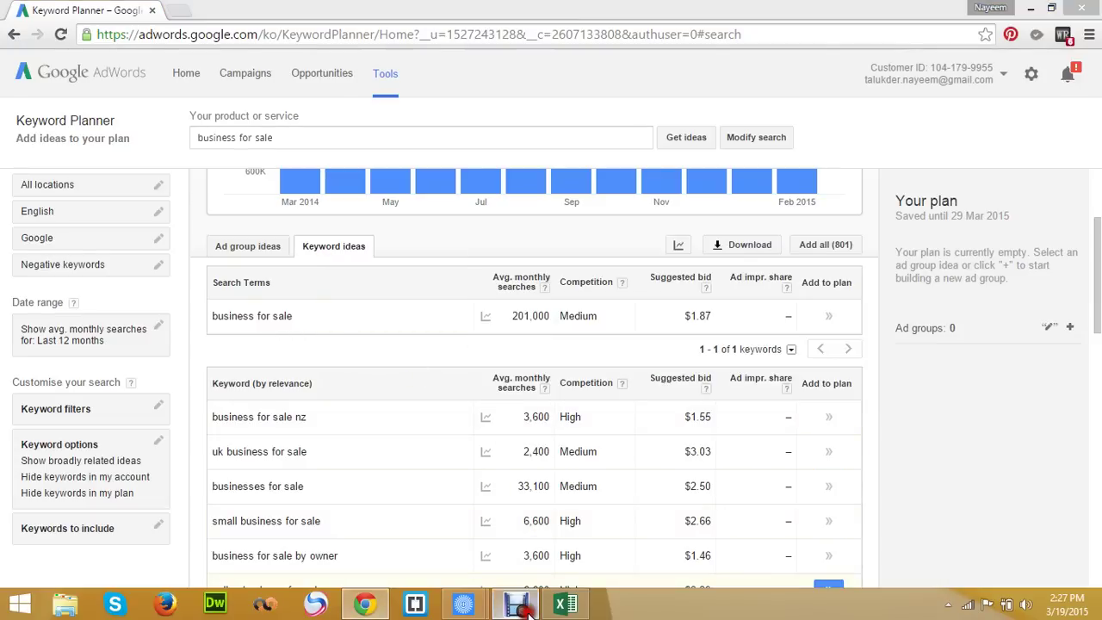
{"action": "left_click", "coordinate": [522, 606]}
{"action": "scroll", "coordinate": [404, 445], "scroll_direction": "up", "scroll_amount": 2}
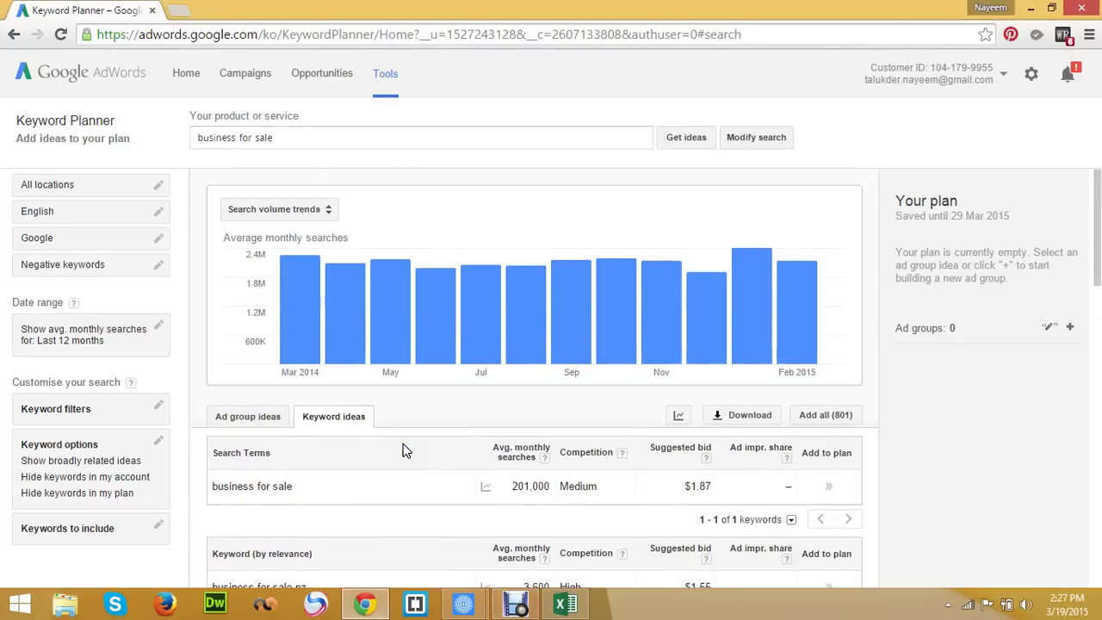
{"action": "scroll", "coordinate": [402, 448], "scroll_direction": "down", "scroll_amount": 4}
{"action": "scroll", "coordinate": [403, 448], "scroll_direction": "up", "scroll_amount": 3}
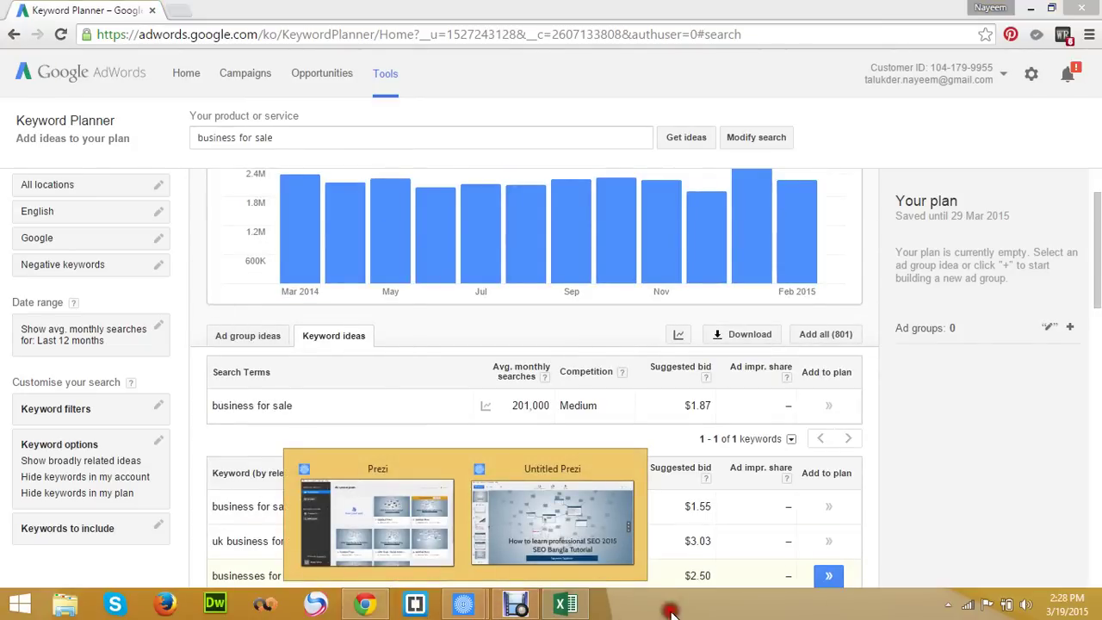
{"action": "left_click", "coordinate": [538, 607]}
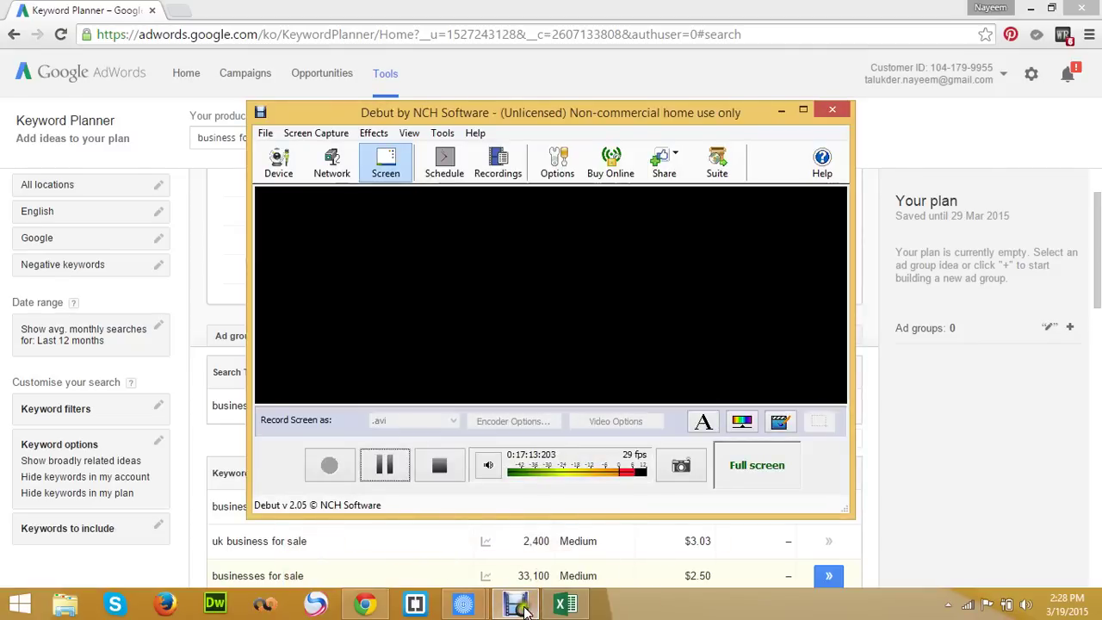
{"action": "mouse_move", "coordinate": [523, 610]}
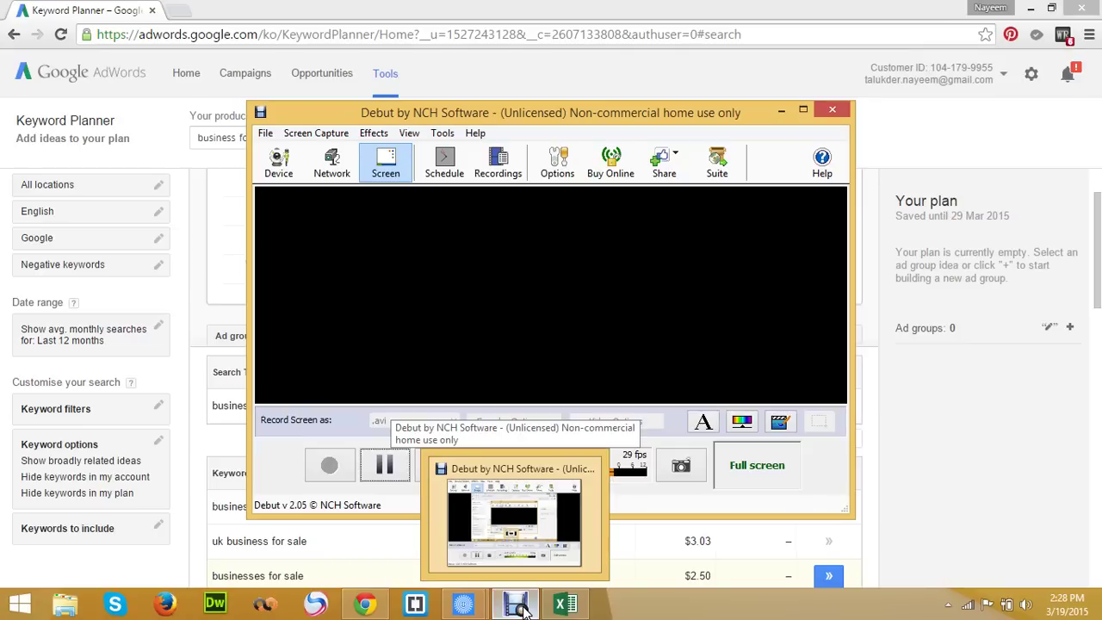
{"action": "left_click", "coordinate": [514, 607]}
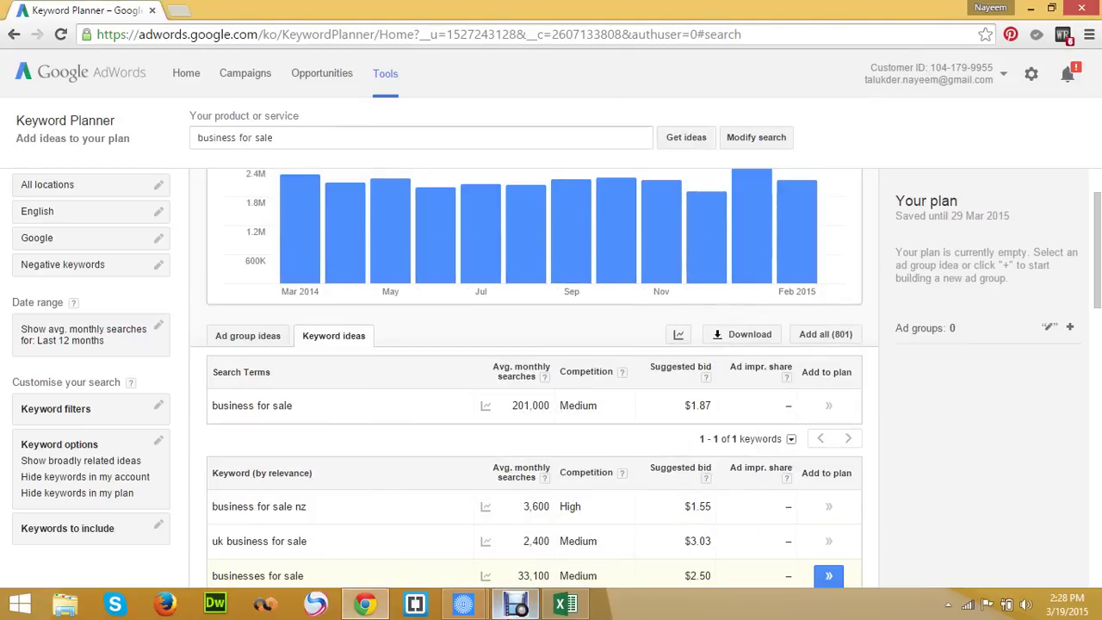
{"action": "left_click", "coordinate": [247, 333]}
{"action": "left_click", "coordinate": [343, 334]}
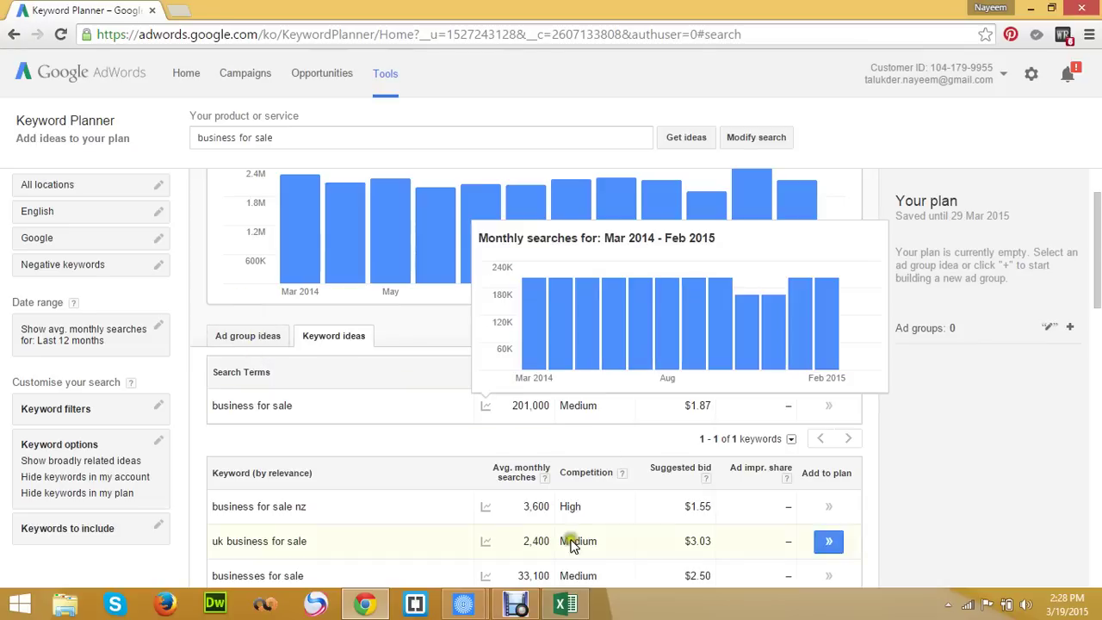
{"action": "left_click", "coordinate": [517, 604]}
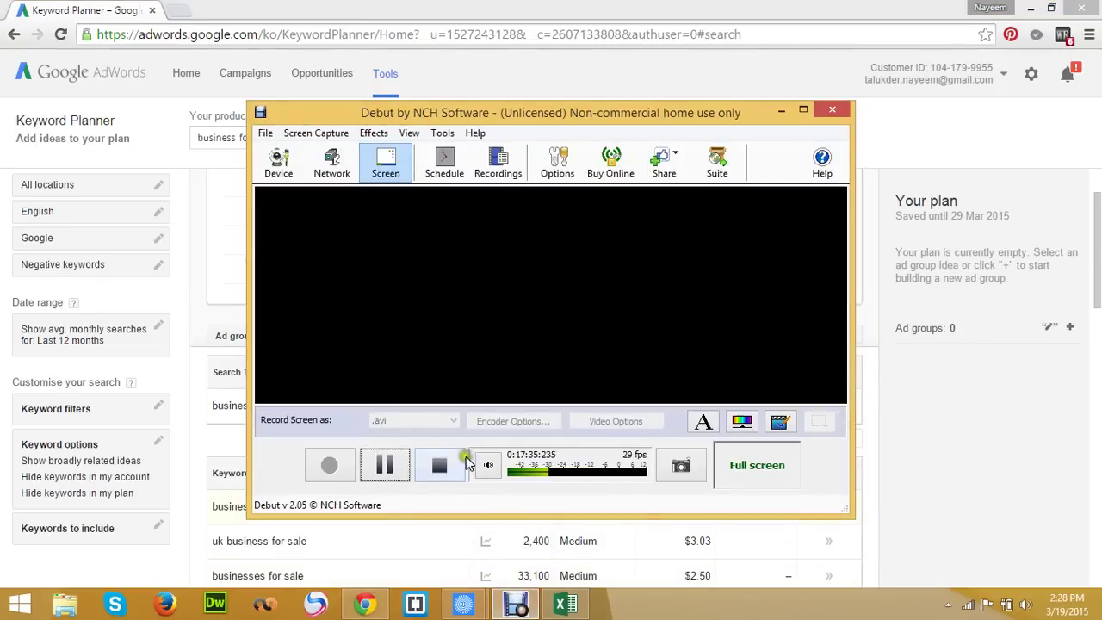